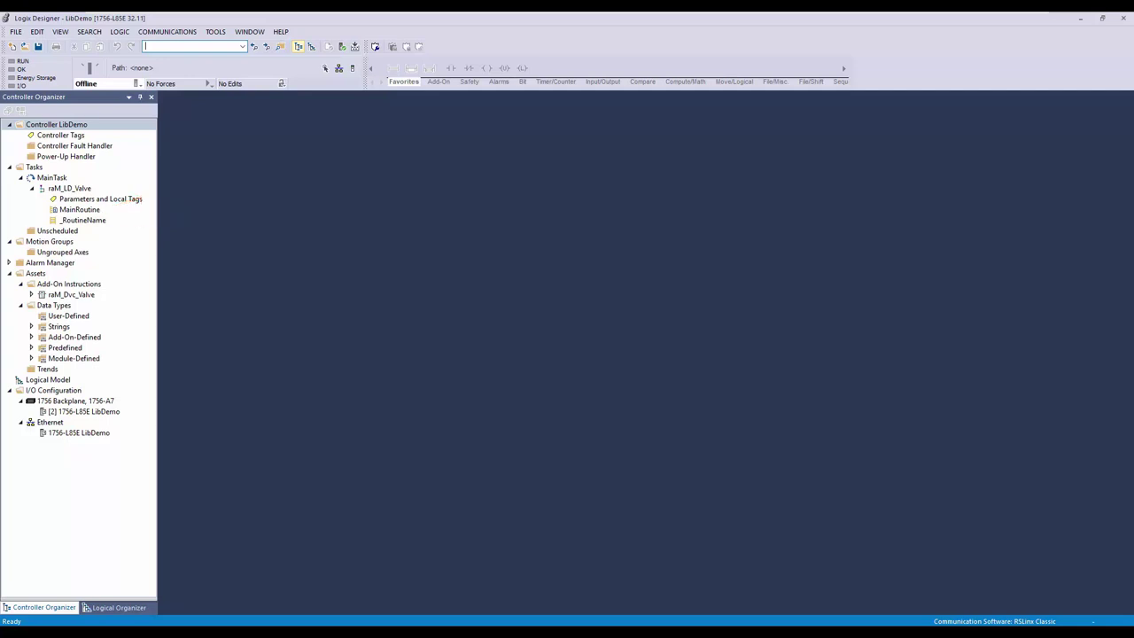
- Open the _RoutineName routine of raM_LD_Valve to view its rung, and open Library Designer for the LibDemo controller
{"action": "double_click", "coordinate": [83, 220]}
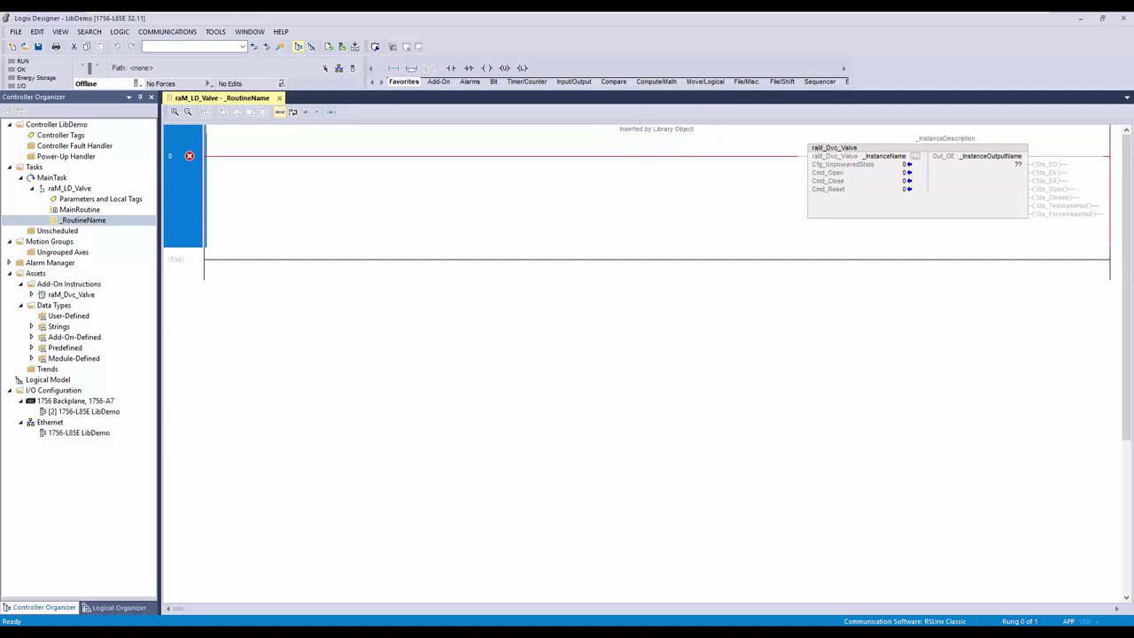
{"action": "left_click", "coordinate": [184, 262]}
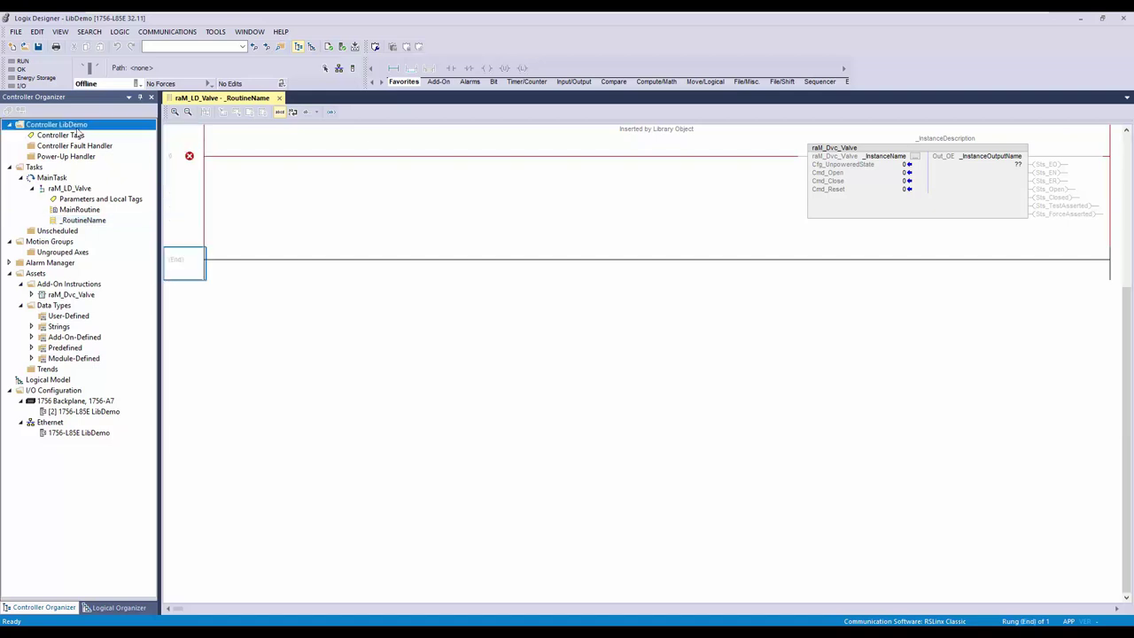
{"action": "right_click", "coordinate": [78, 126]}
{"action": "mouse_move", "coordinate": [111, 199]}
{"action": "left_click", "coordinate": [215, 212]}
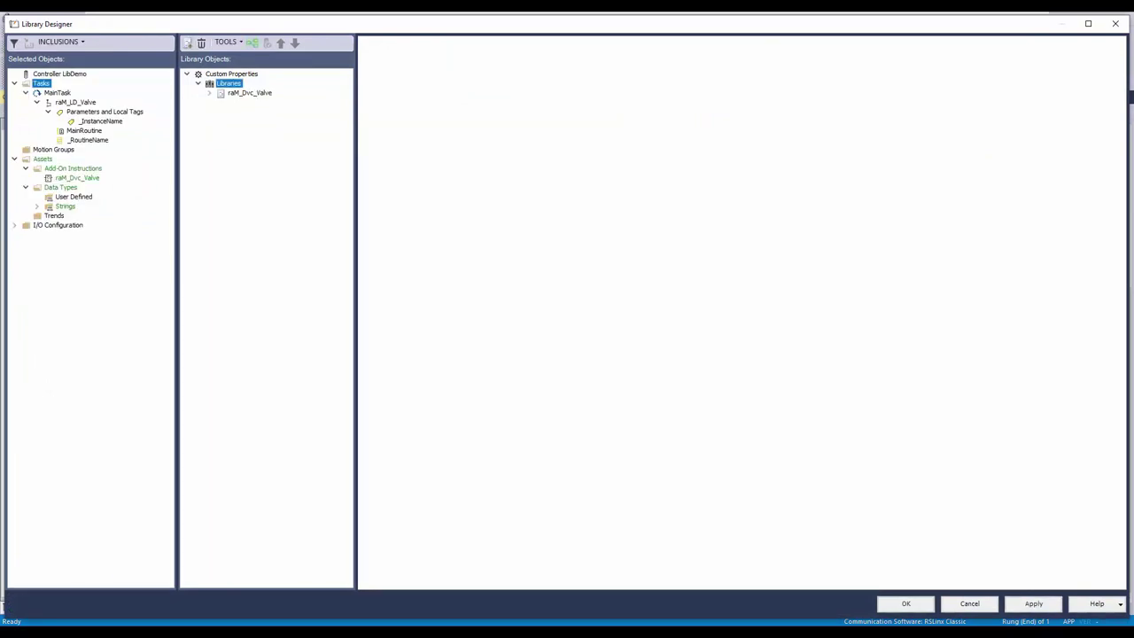
{"action": "left_click", "coordinate": [67, 44]}
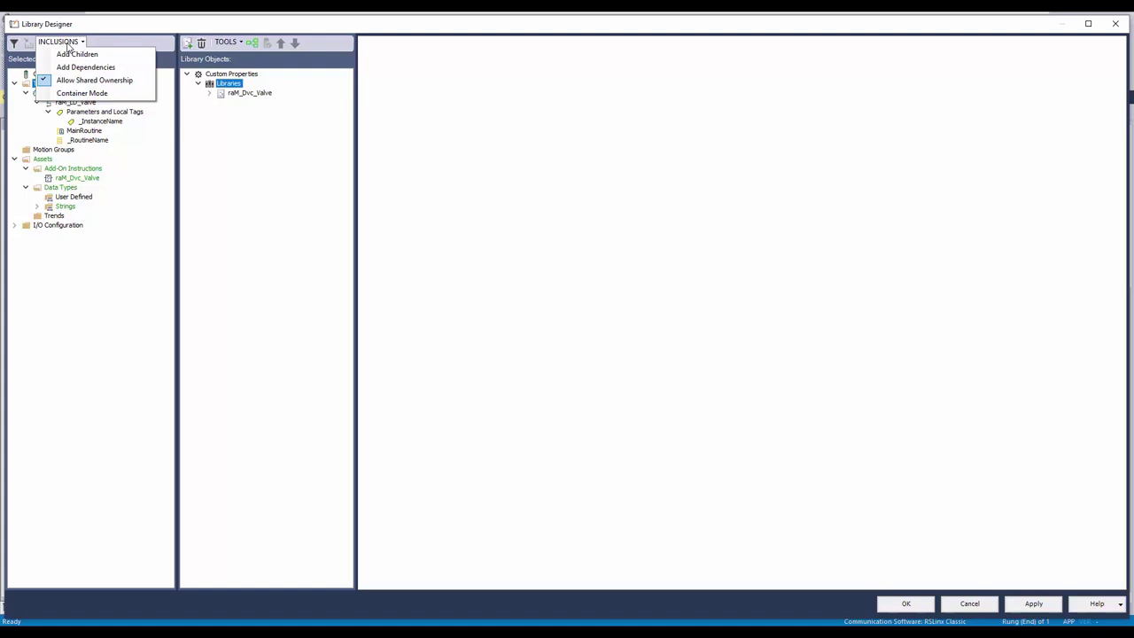
{"action": "left_click", "coordinate": [67, 44]}
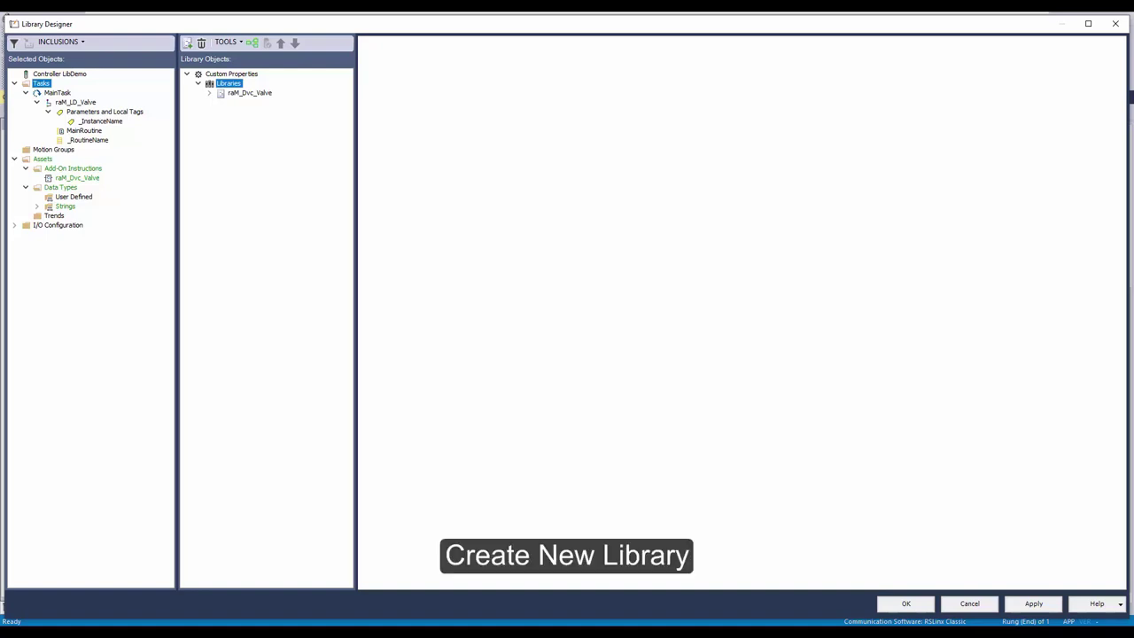
- Start a new library object with catalog number raM_LD_Valve and the description "Valve - Implement"
{"action": "left_click", "coordinate": [187, 43]}
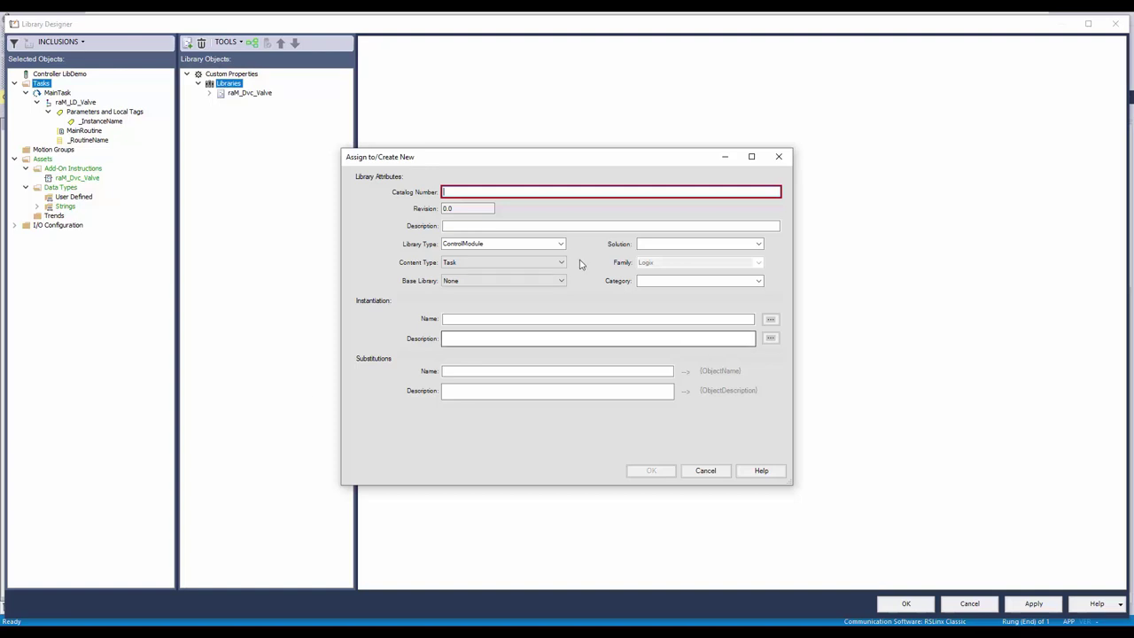
{"action": "type", "text": "raM_LD_Valve"}
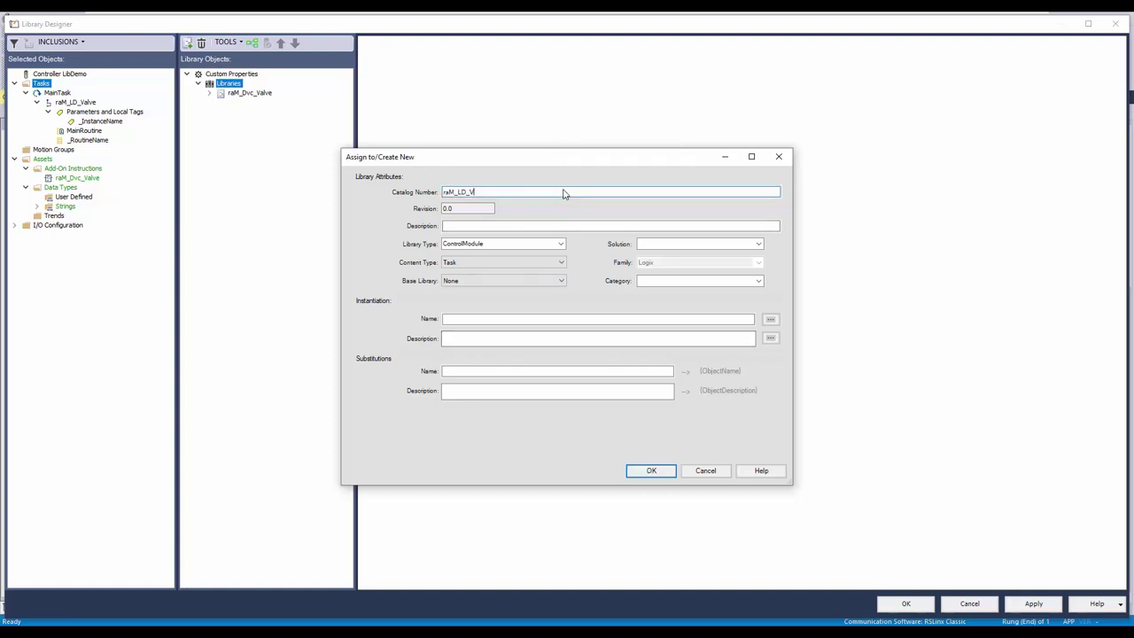
{"action": "left_click", "coordinate": [583, 225]}
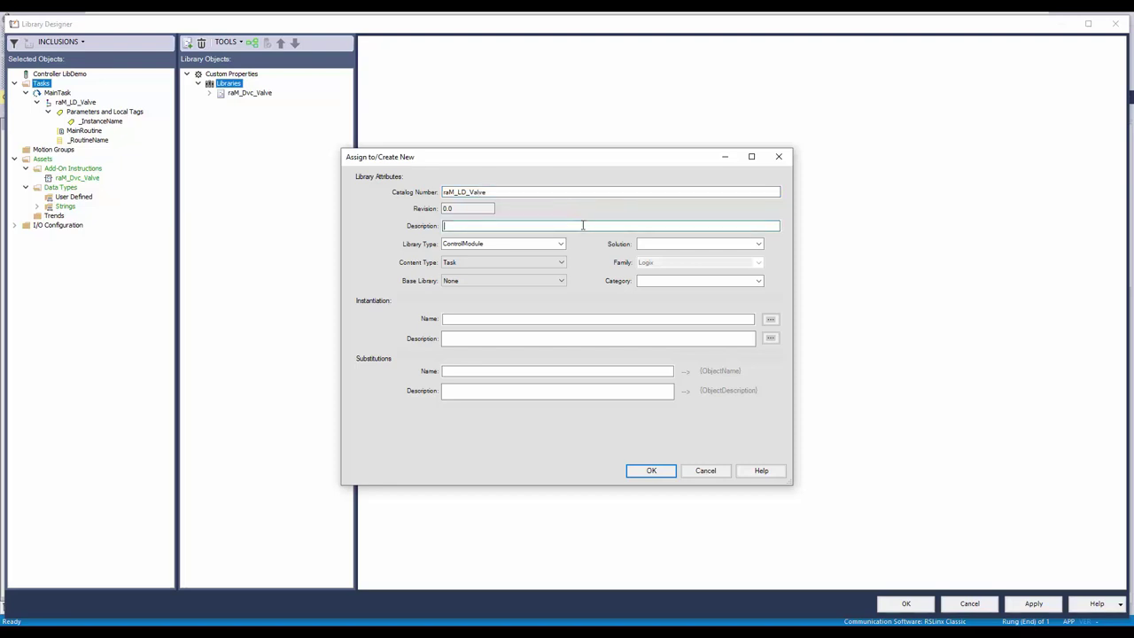
{"action": "type", "text": "Valve - Implement"}
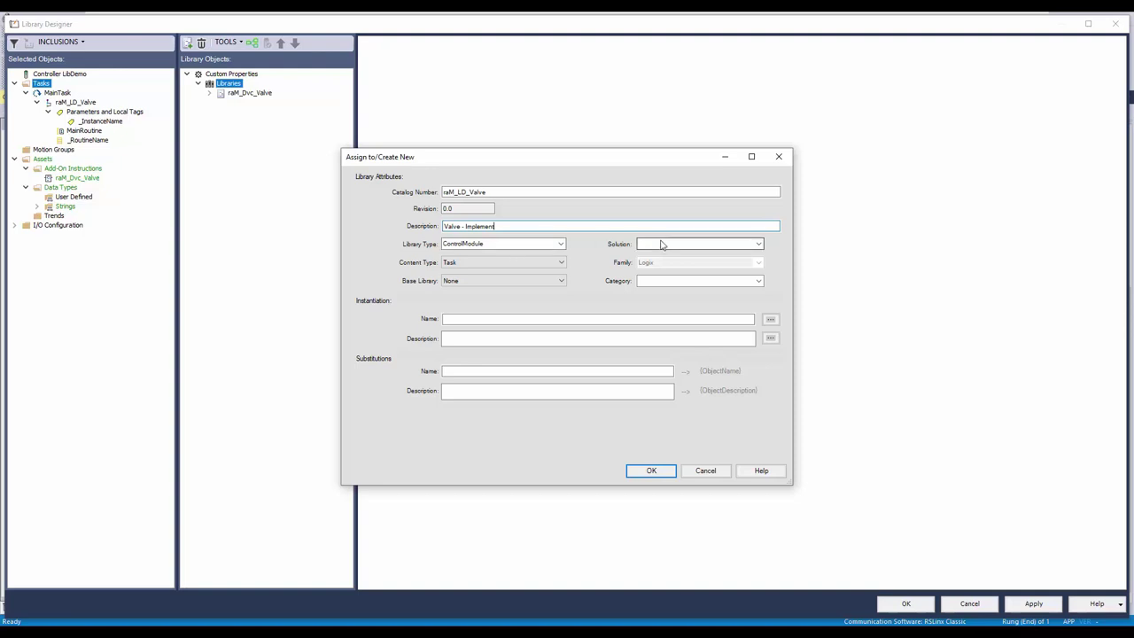
- Set the new library's category to Valve, solution to MBLDemo, library type to Device and content type to Routine
{"action": "left_click", "coordinate": [675, 281]}
{"action": "type", "text": "Valve"}
{"action": "left_click", "coordinate": [683, 244]}
{"action": "type", "text": "MBLDemo"}
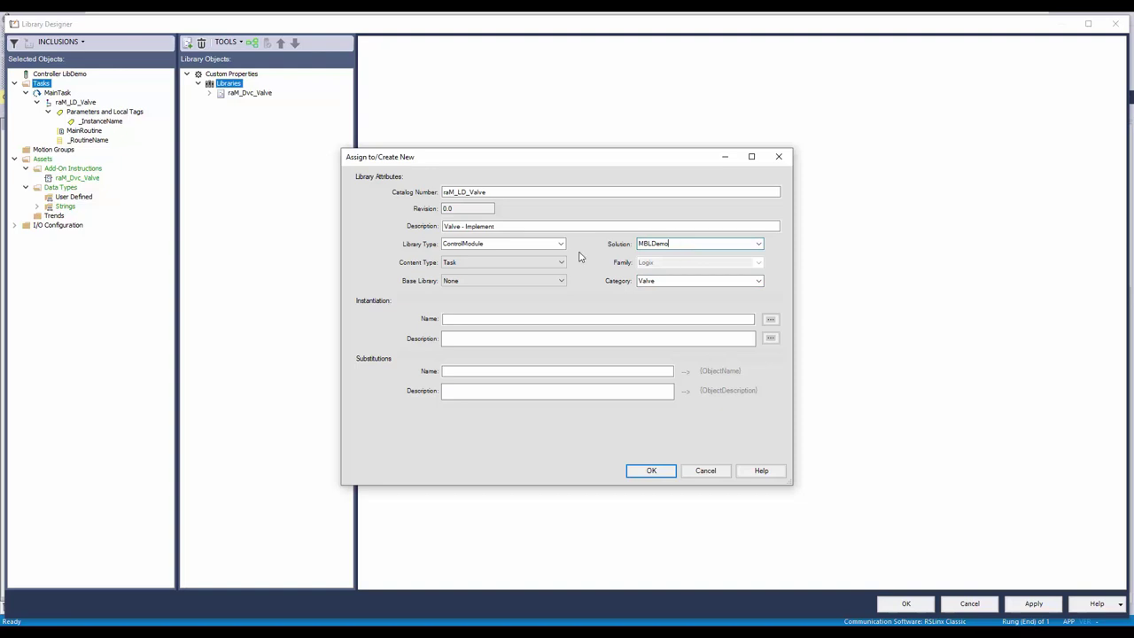
{"action": "left_click", "coordinate": [559, 245]}
{"action": "left_click", "coordinate": [469, 291]}
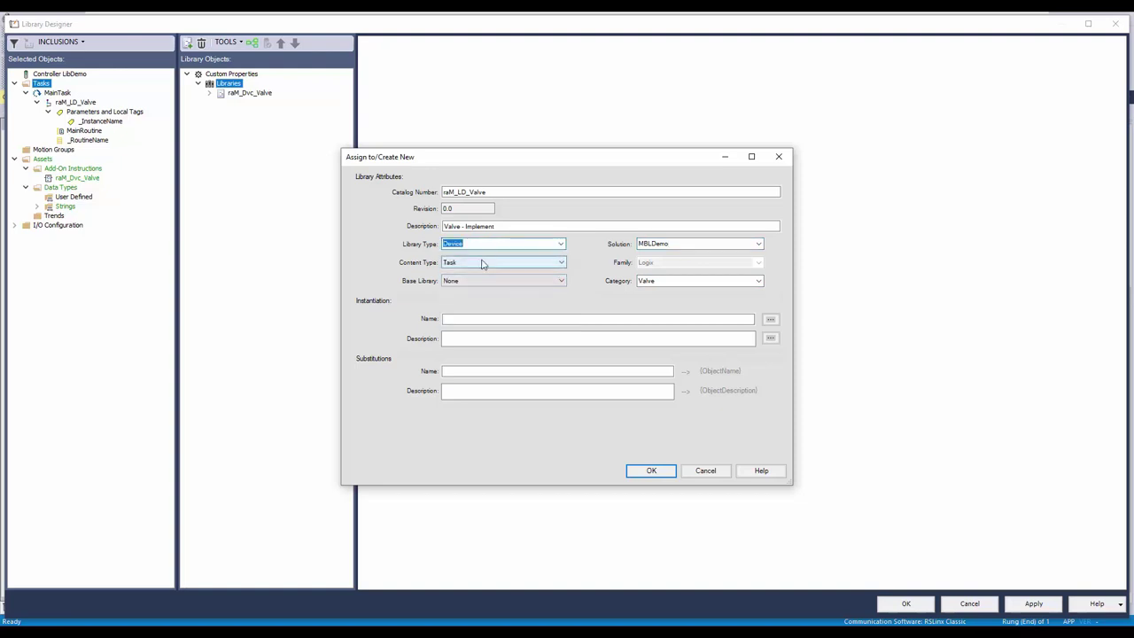
{"action": "left_click", "coordinate": [483, 263]}
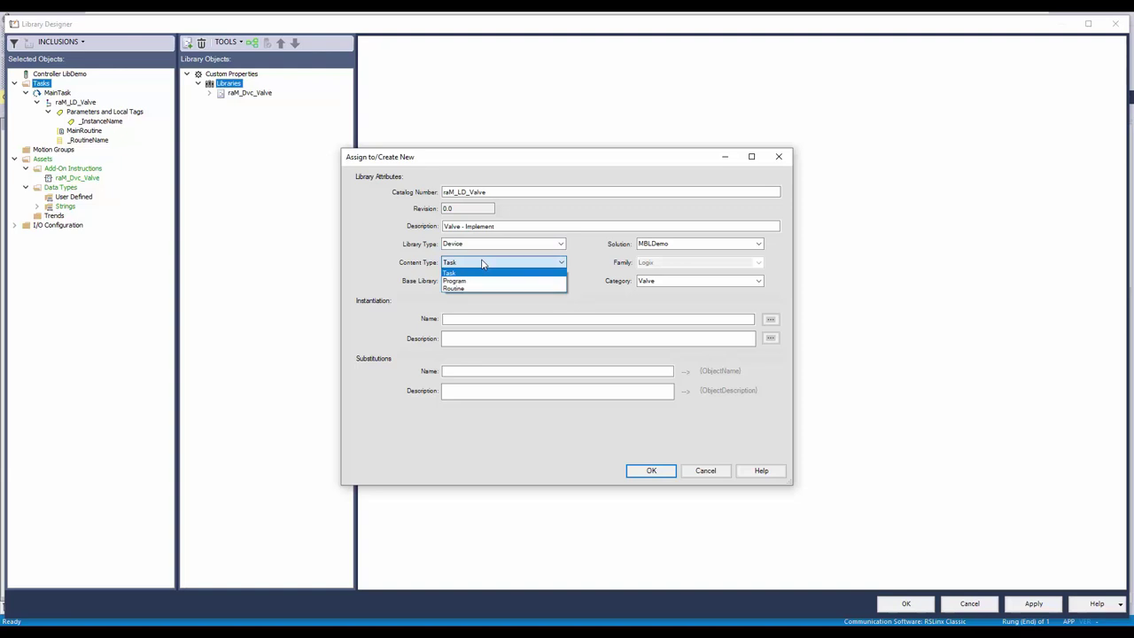
{"action": "left_click", "coordinate": [487, 289]}
- Enter the instantiation name raM_LD_Valve and description "2State Valve", and create the library
{"action": "left_click", "coordinate": [486, 320]}
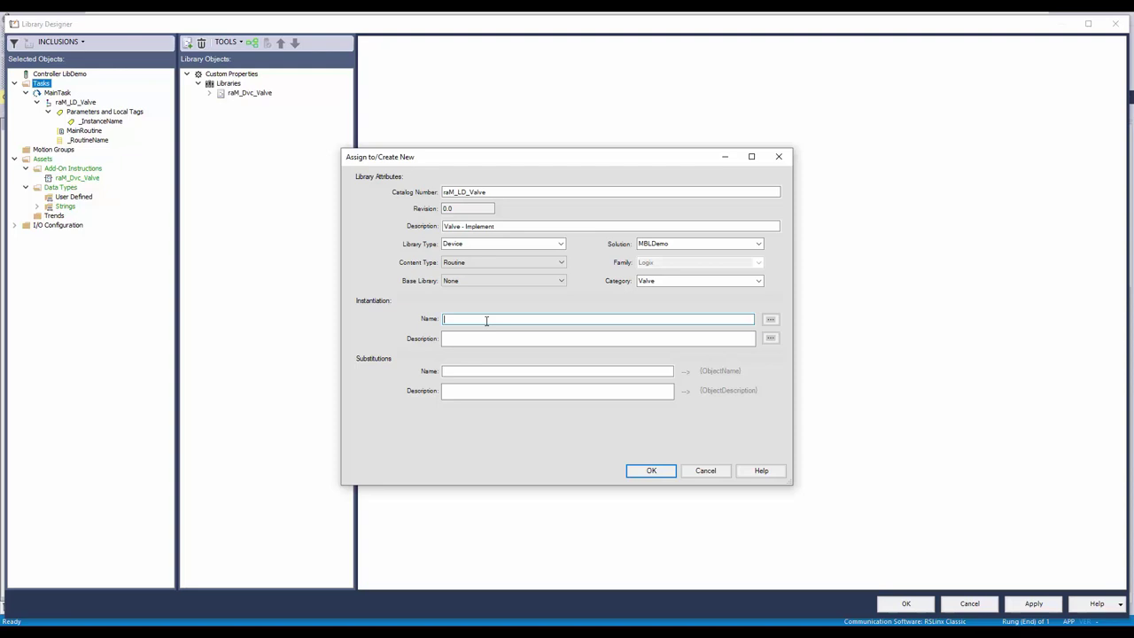
{"action": "type", "text": "raM_LD_Valve"}
{"action": "key", "text": "Tab"}
{"action": "type", "text": "Valve"}
{"action": "key", "text": "Left"}
{"action": "type", "text": "2State"}
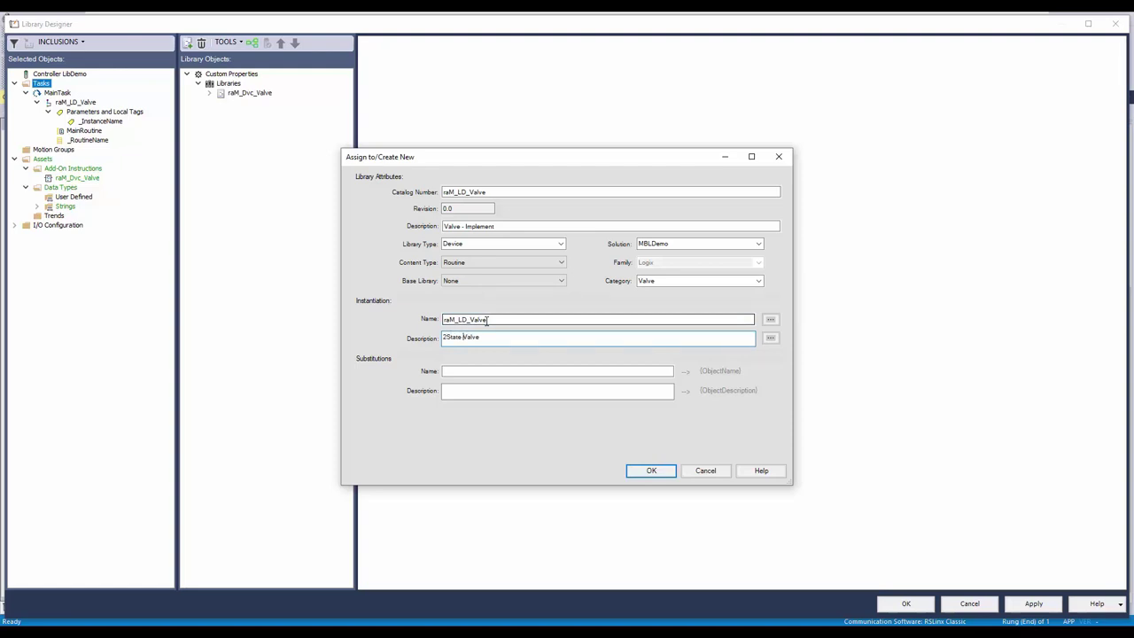
{"action": "left_click", "coordinate": [638, 474]}
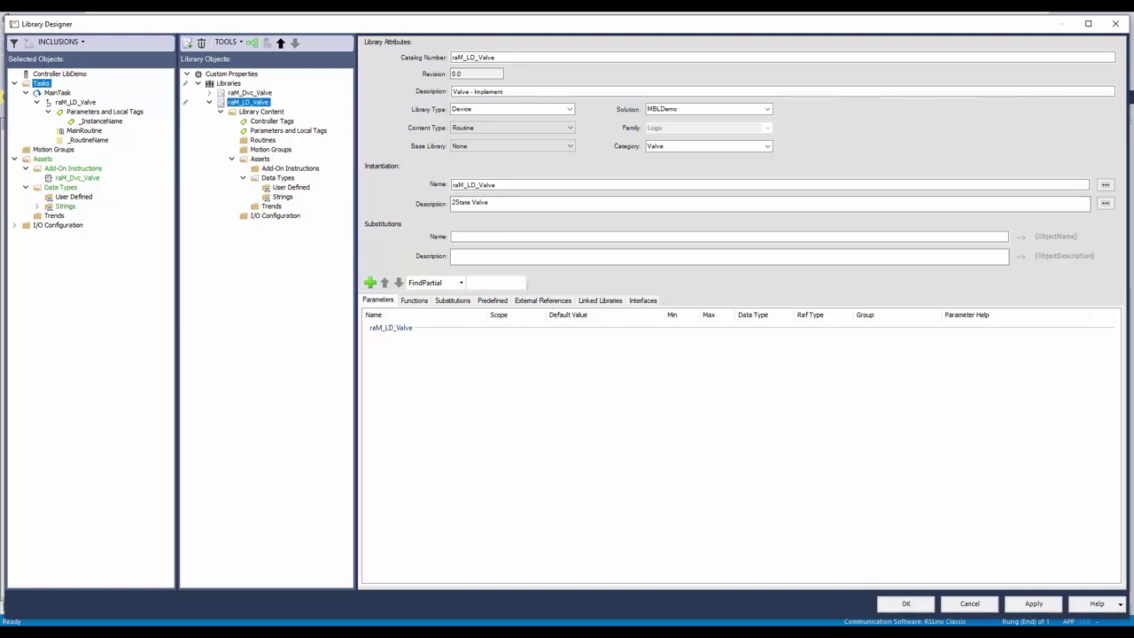
- Assign MainRoutine and _RoutineName to the raM_LD_Valve library and add rung 0 of _RoutineName to its content
{"action": "left_click", "coordinate": [91, 132]}
{"action": "left_click", "coordinate": [89, 139]}
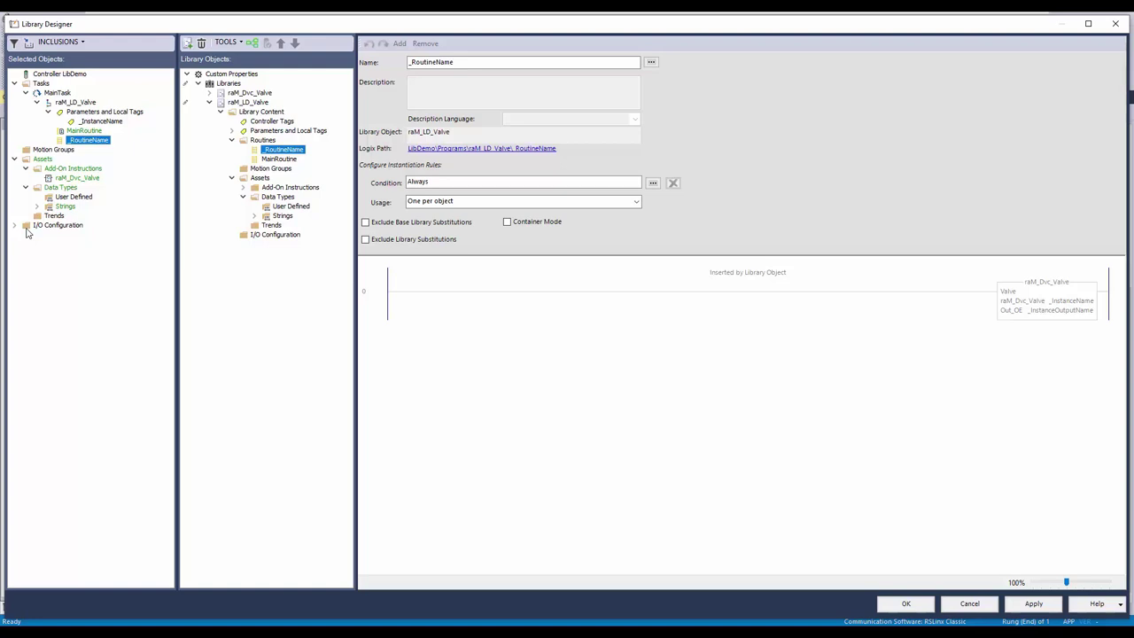
{"action": "left_click", "coordinate": [376, 292]}
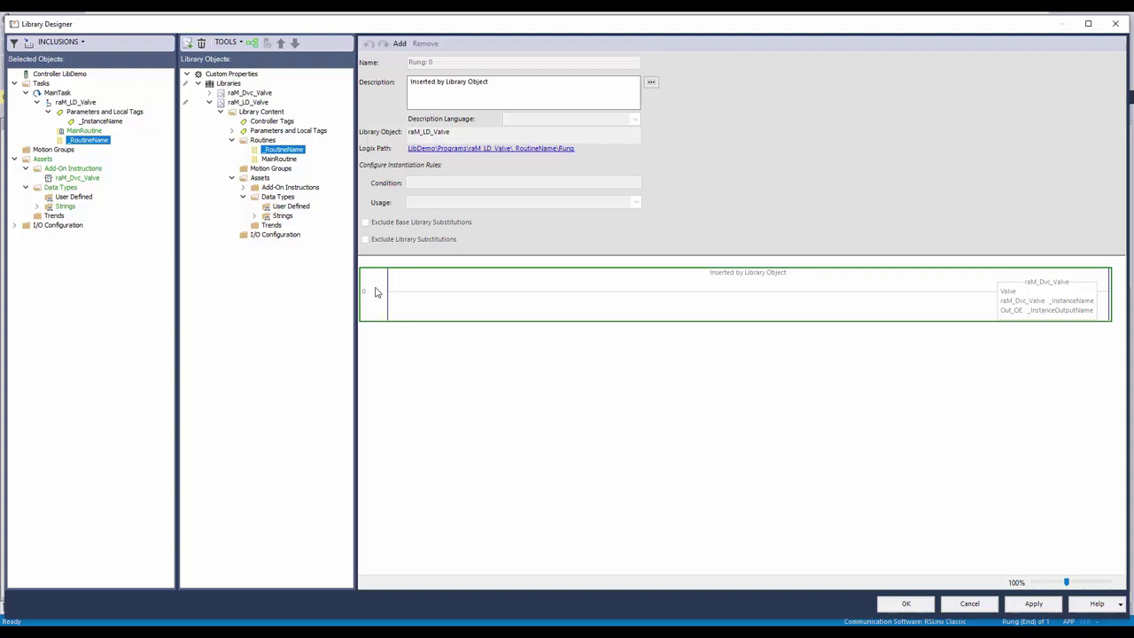
{"action": "right_click", "coordinate": [376, 292]}
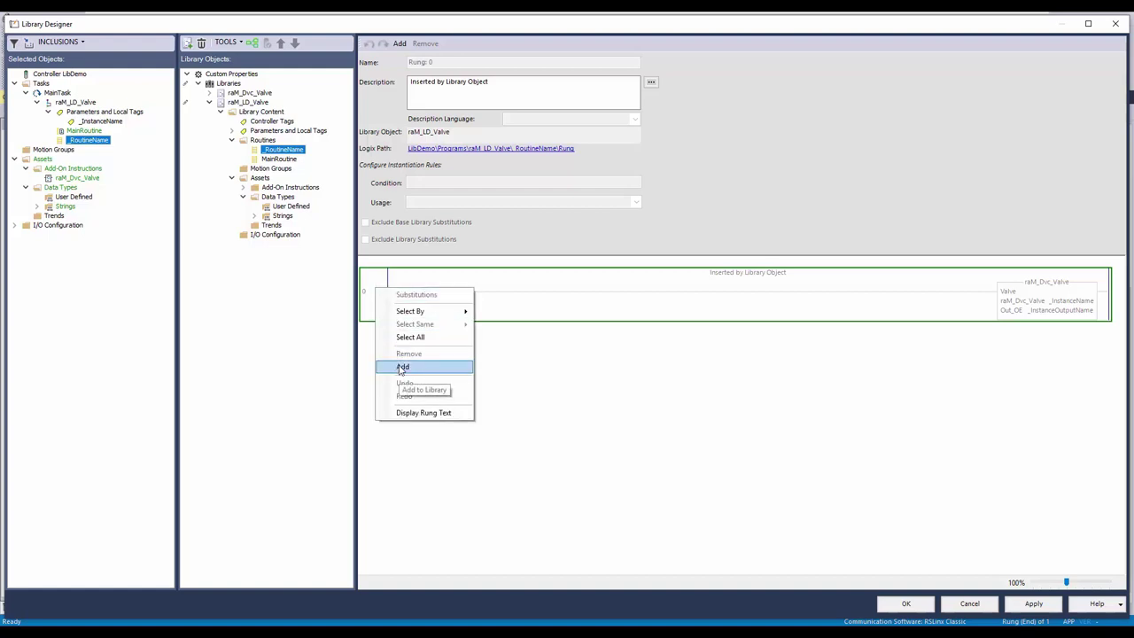
{"action": "left_click", "coordinate": [402, 366]}
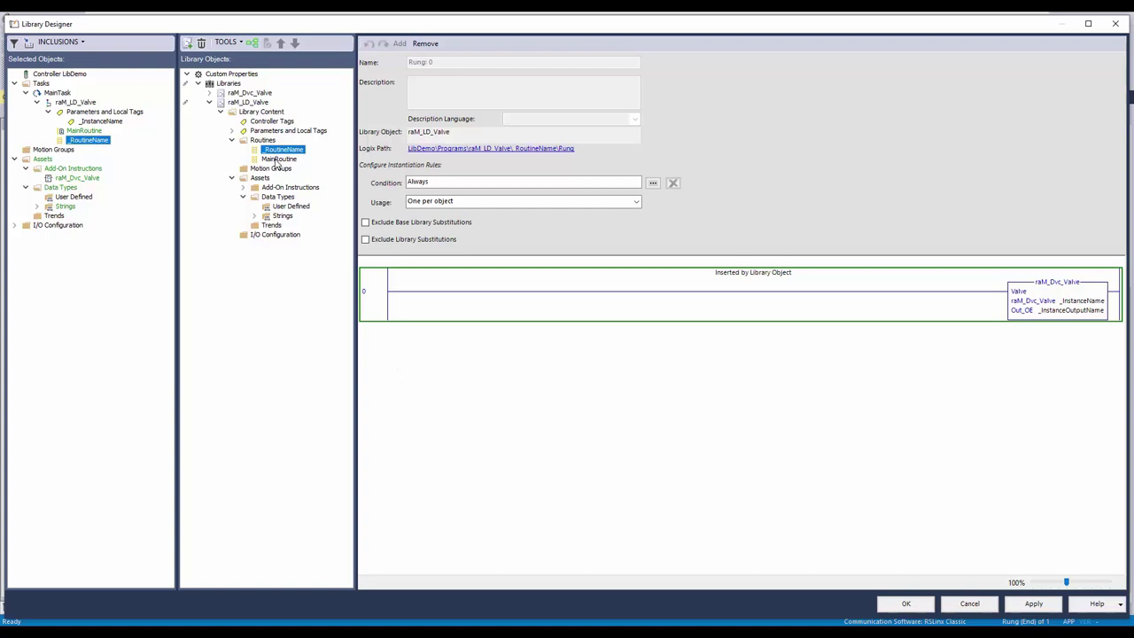
- Add the Jump To Subroutine rung of MainRoutine to the raM_LD_Valve library
{"action": "left_click", "coordinate": [277, 160]}
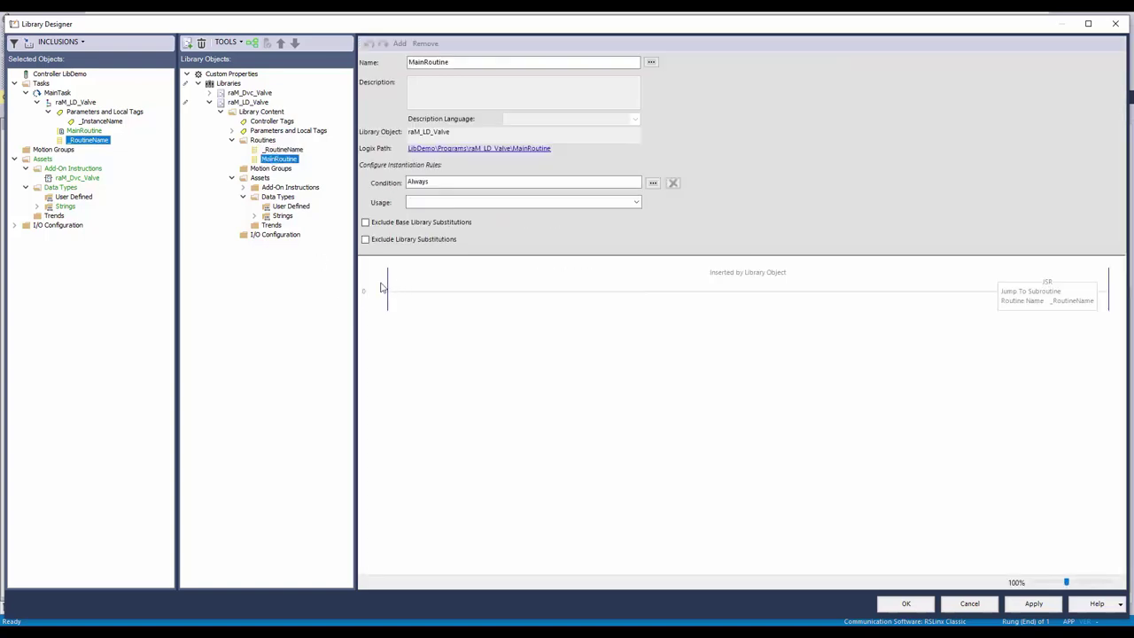
{"action": "right_click", "coordinate": [382, 287]}
{"action": "left_click", "coordinate": [400, 364]}
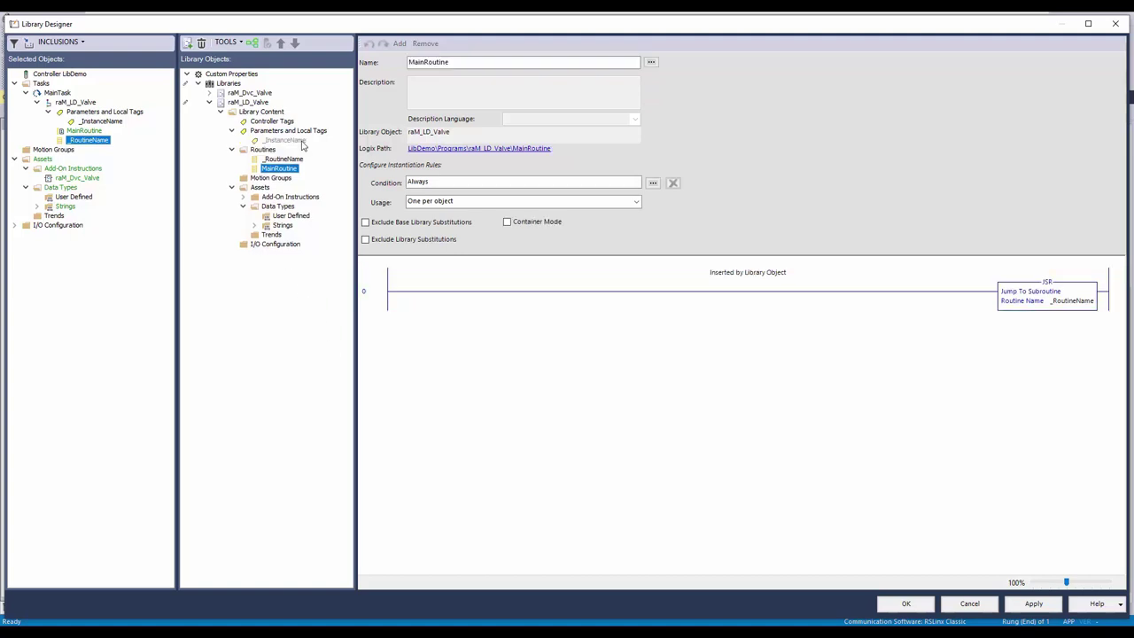
- Include the _InstanceName local tag in the raM_LD_Valve library
{"action": "left_click", "coordinate": [285, 140]}
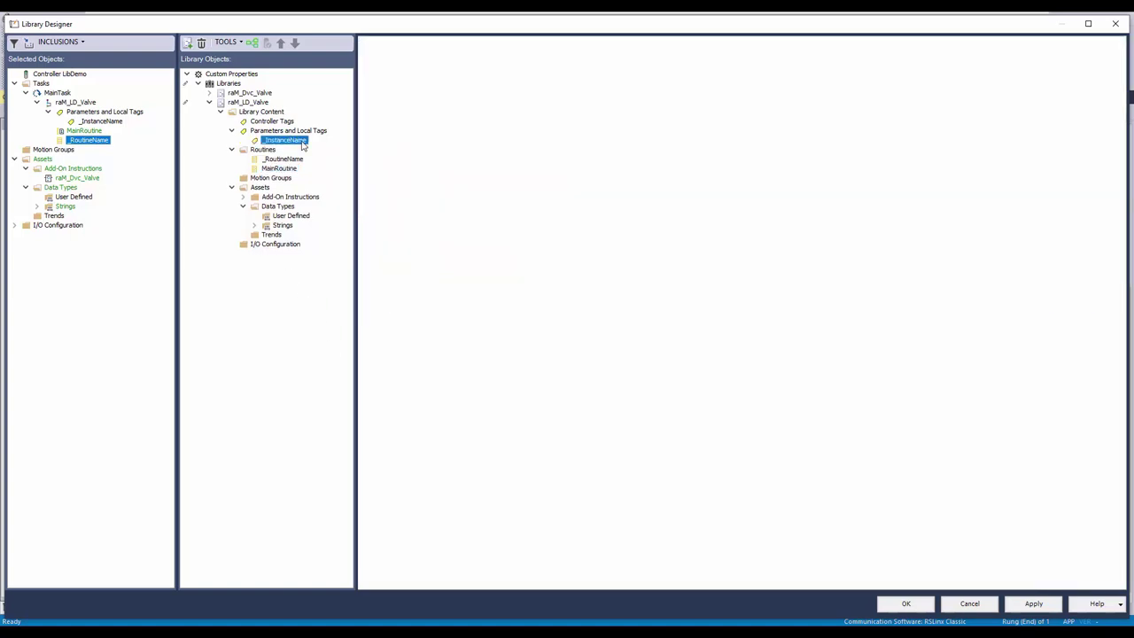
{"action": "right_click", "coordinate": [302, 145]}
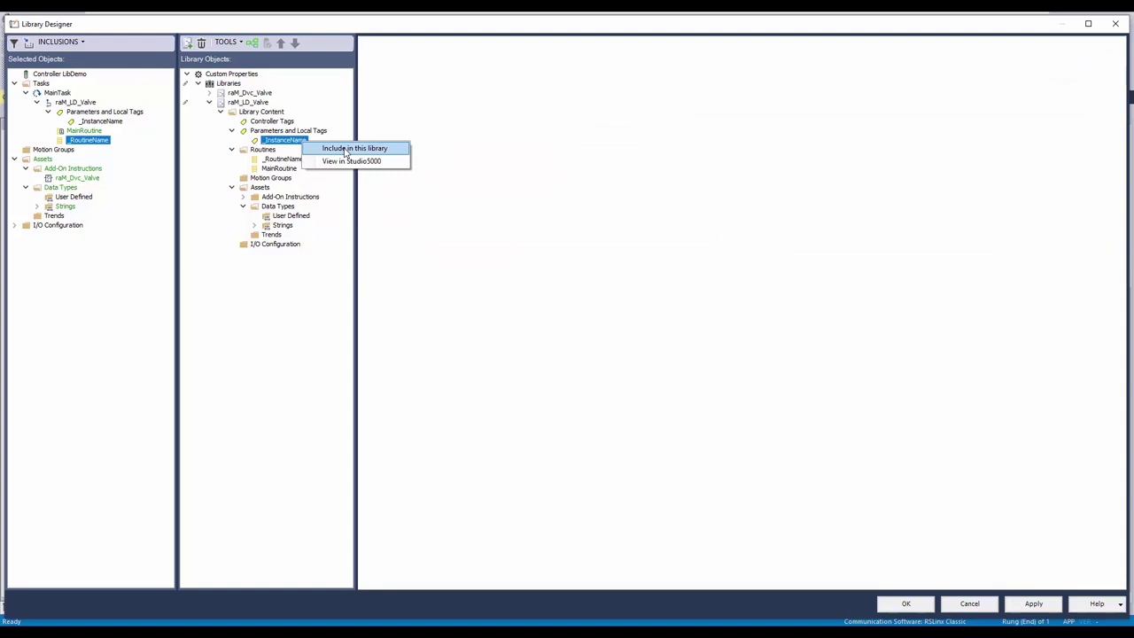
{"action": "left_click", "coordinate": [345, 153]}
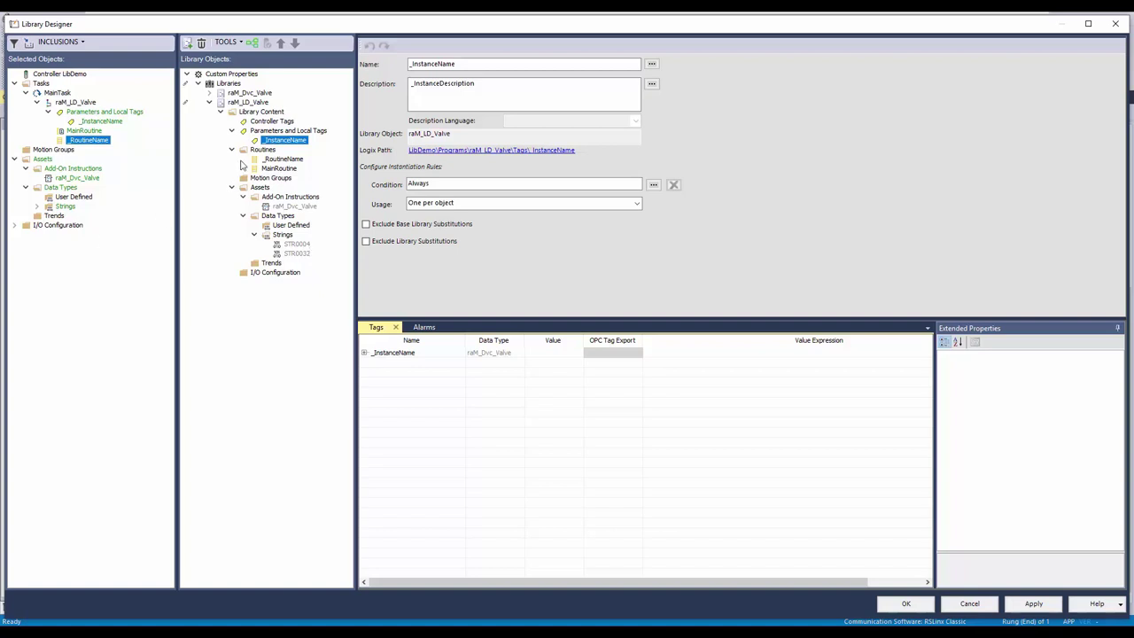
- Start a new raM_LD_Valve parameter named RoutineName and paste its help text ending in "By Default is Set to Object Name"
{"action": "left_click", "coordinate": [260, 103]}
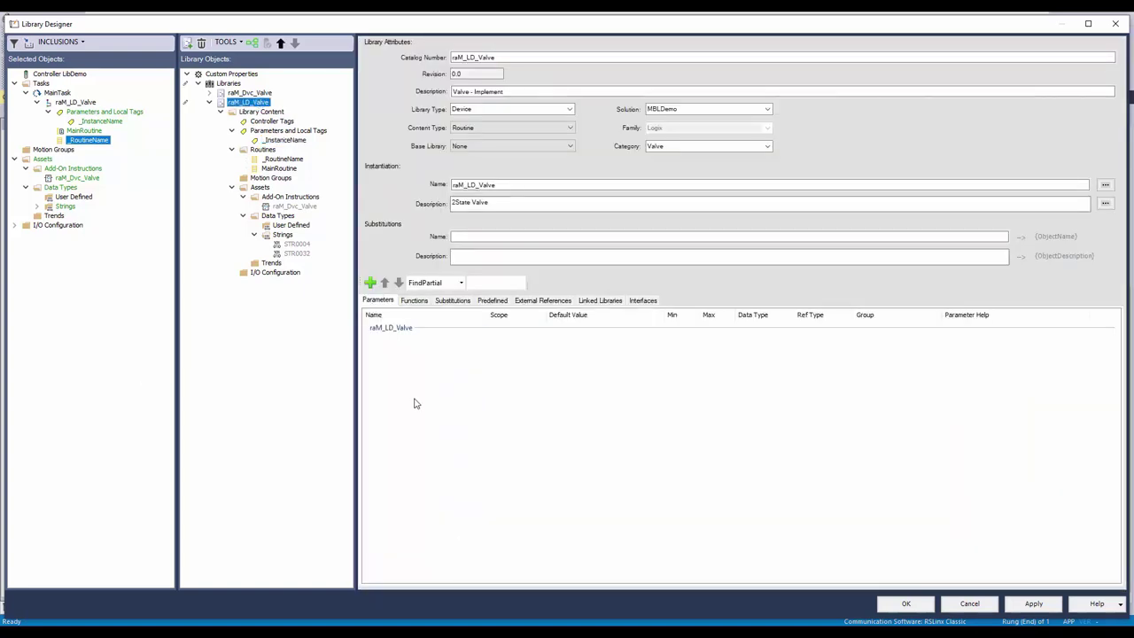
{"action": "left_click", "coordinate": [370, 283]}
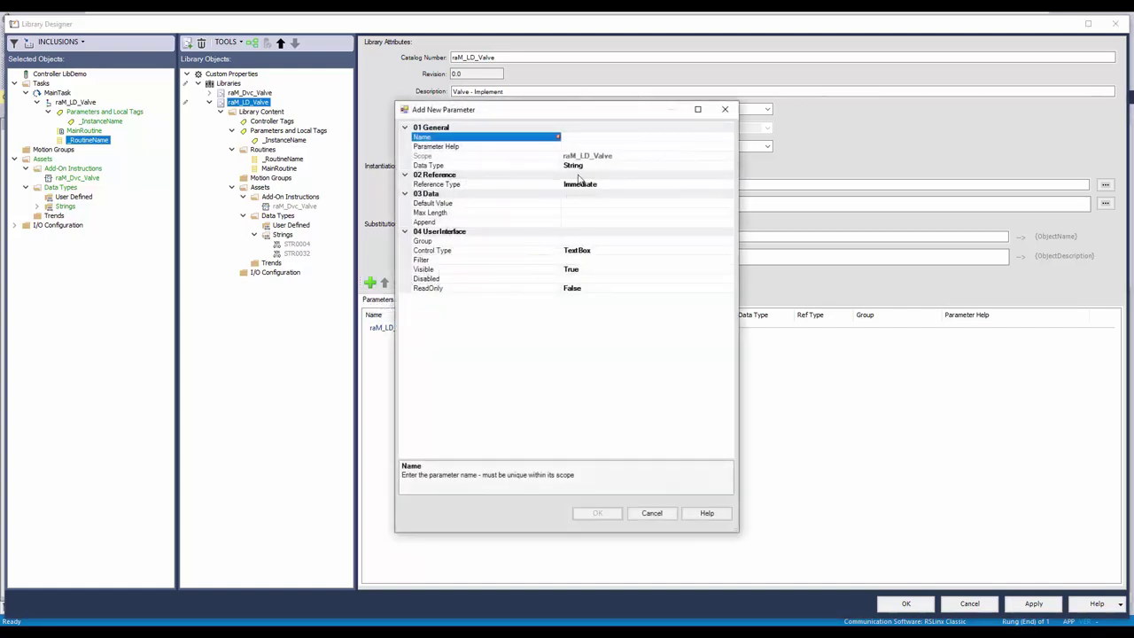
{"action": "type", "text": "RoutineName"}
{"action": "key", "text": "Tab"}
{"action": "key", "text": "ctrl+v"}
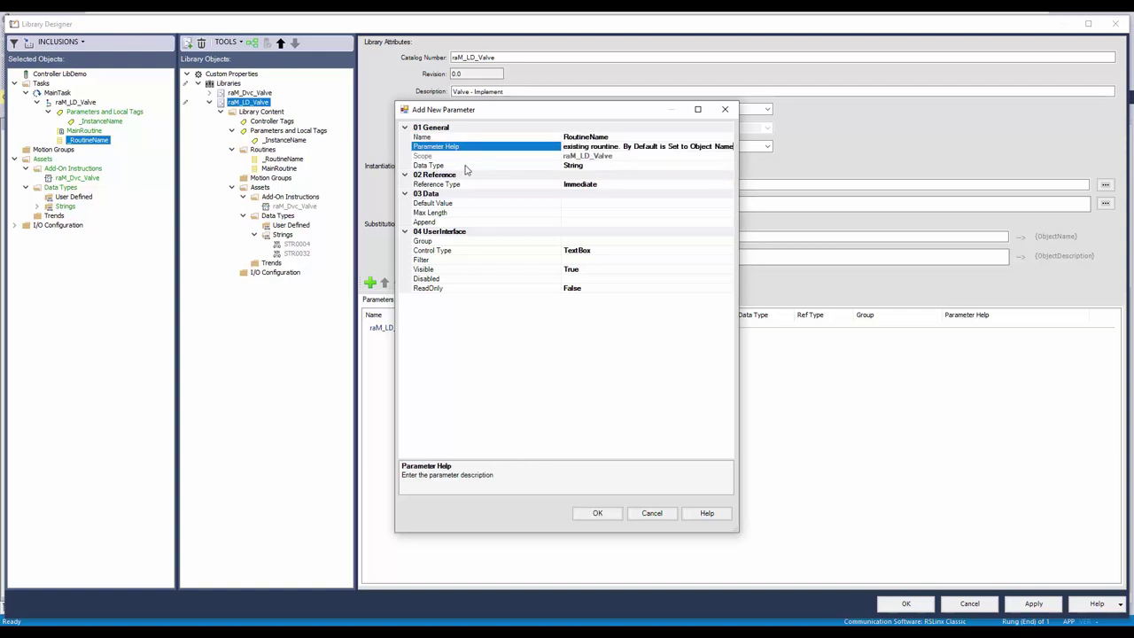
- Set the RoutineName parameter's default value to the predefined local expression {ObjectName}
{"action": "left_click", "coordinate": [576, 203]}
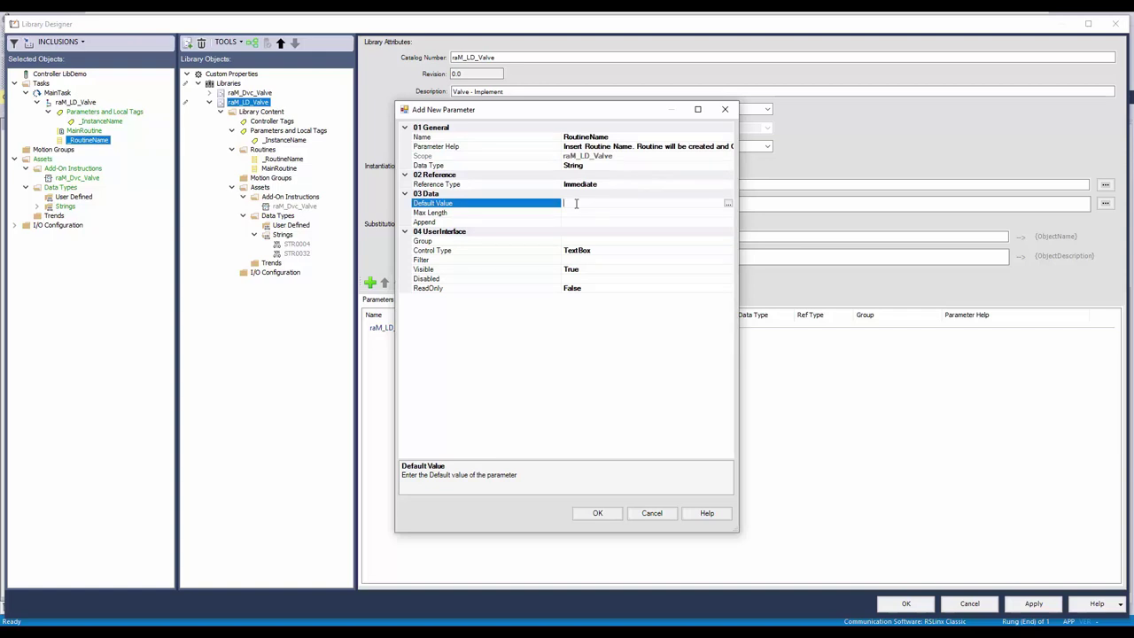
{"action": "left_click", "coordinate": [727, 205]}
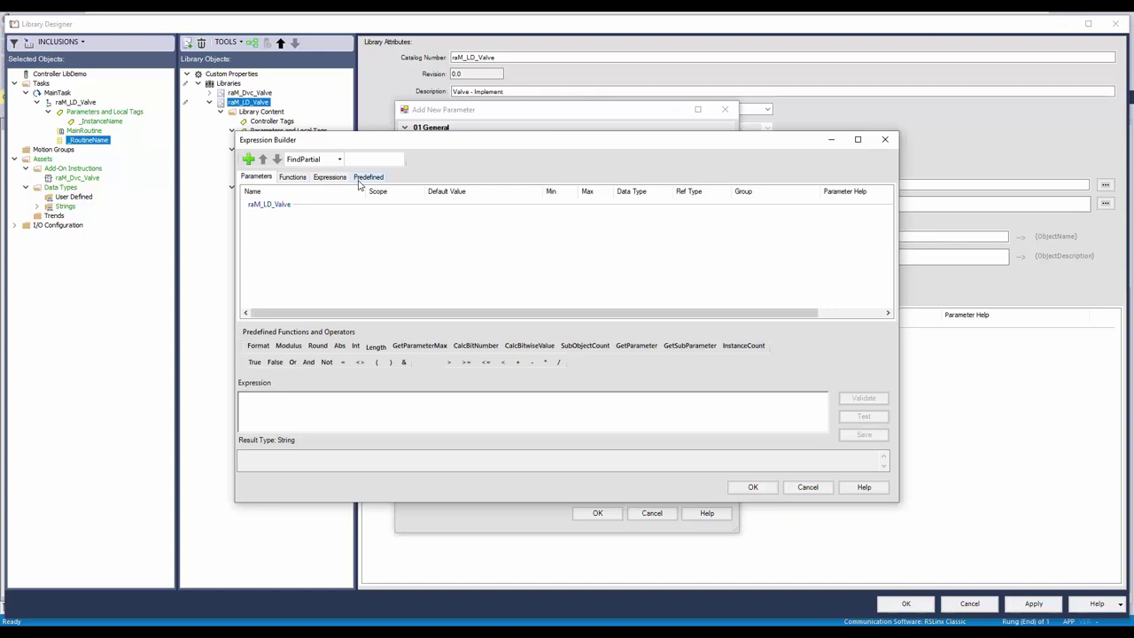
{"action": "left_click", "coordinate": [364, 178]}
{"action": "scroll", "coordinate": [262, 255], "scroll_direction": "down", "scroll_amount": 3}
{"action": "double_click", "coordinate": [262, 252]}
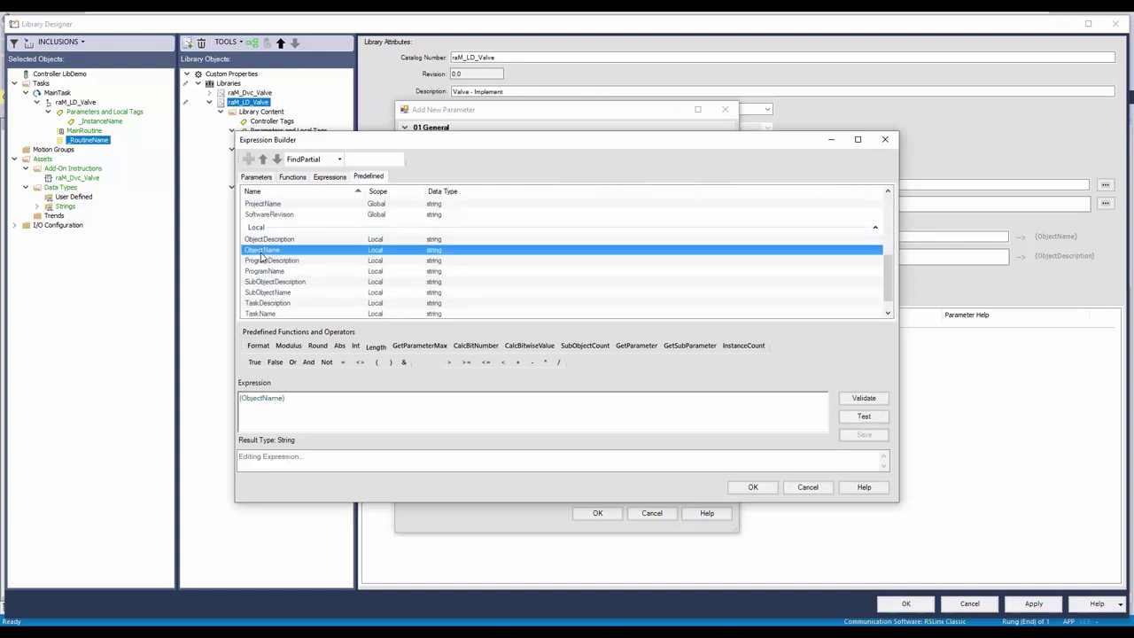
{"action": "left_click", "coordinate": [752, 487]}
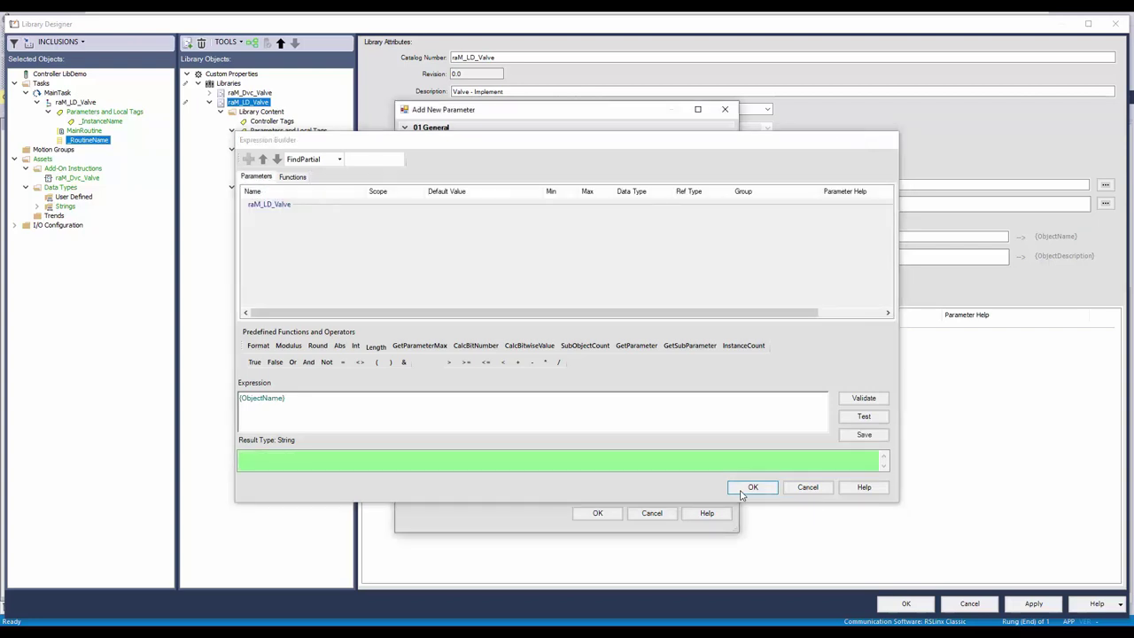
- Assign the RoutineName parameter to the group "00 General" and save the parameter
{"action": "left_click", "coordinate": [577, 241]}
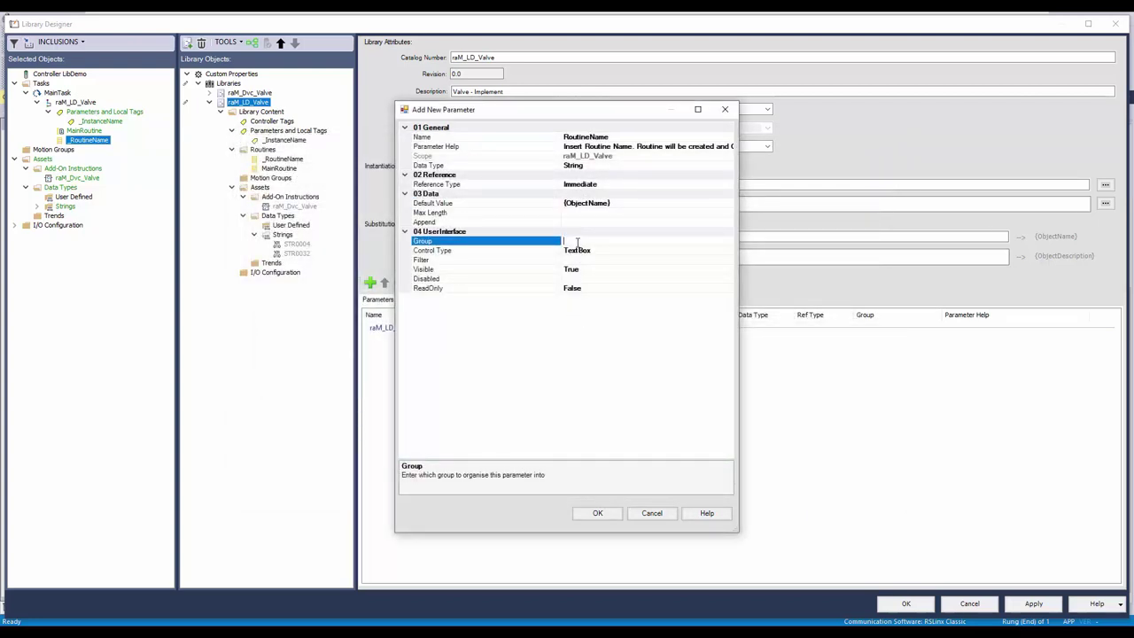
{"action": "type", "text": "00 General"}
{"action": "left_click", "coordinate": [597, 513]}
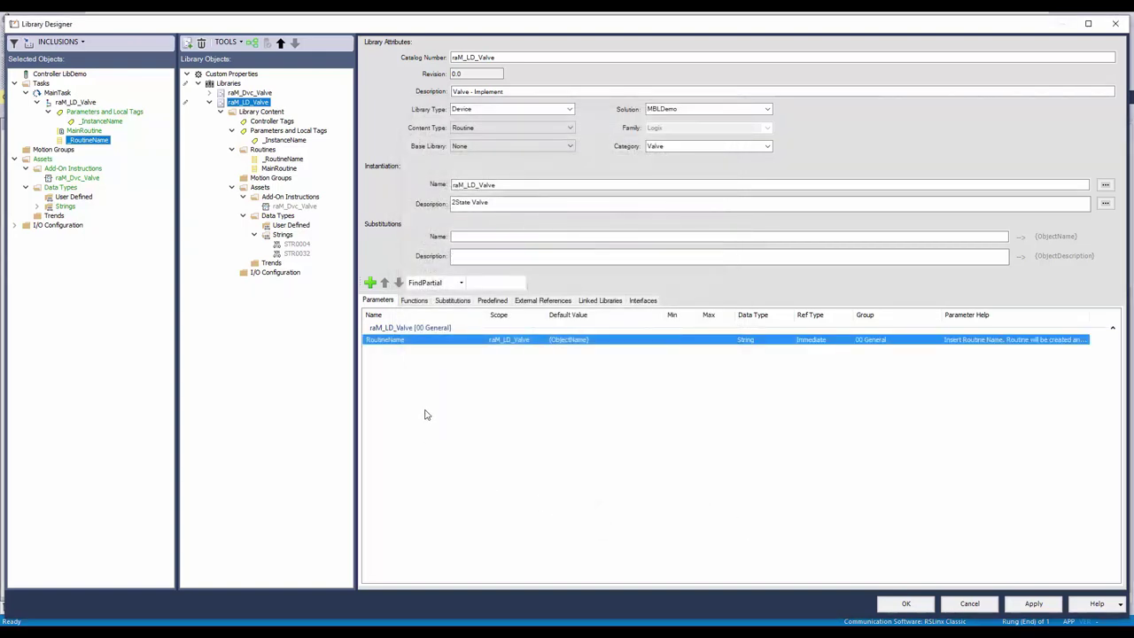
- Start a new raM_LD_Valve parameter named TagName with the help text "Enter the Instance Tag Name. By Default is Set to _Object Name"
{"action": "left_click", "coordinate": [380, 344]}
{"action": "left_click", "coordinate": [370, 282]}
{"action": "type", "text": "TagName"}
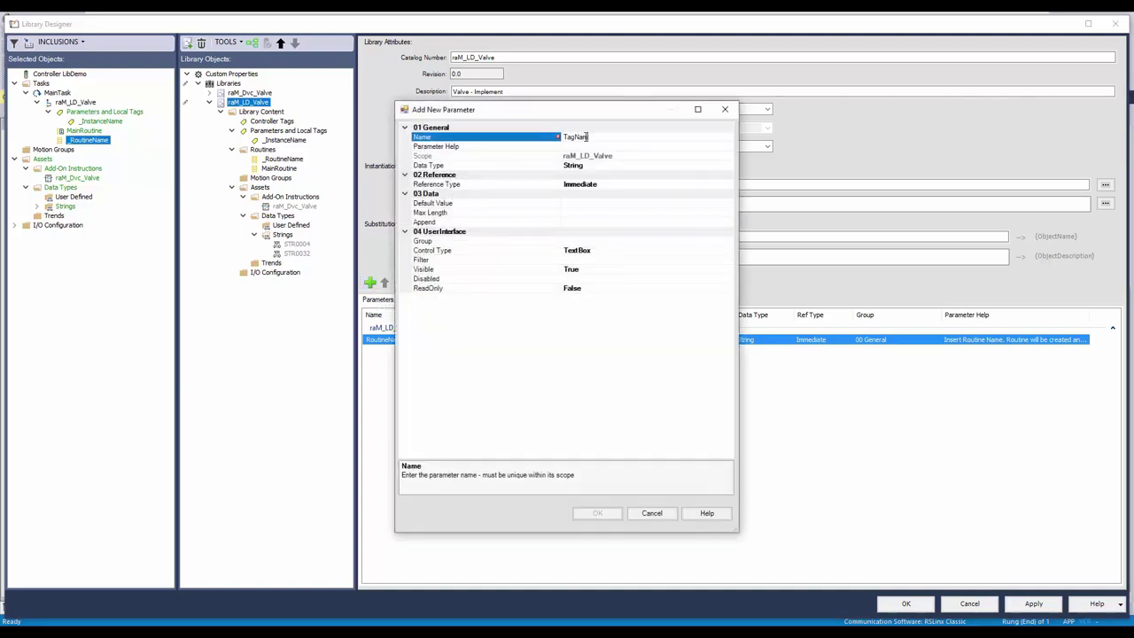
{"action": "left_click", "coordinate": [584, 146]}
{"action": "type", "text": "Instance Tag Name. By Default is Set to _Object Name"}
- Set the TagName parameter's default value to the expression _{ObjectName}, using the predefined local ObjectName with an underscore prefix
{"action": "left_click", "coordinate": [578, 206]}
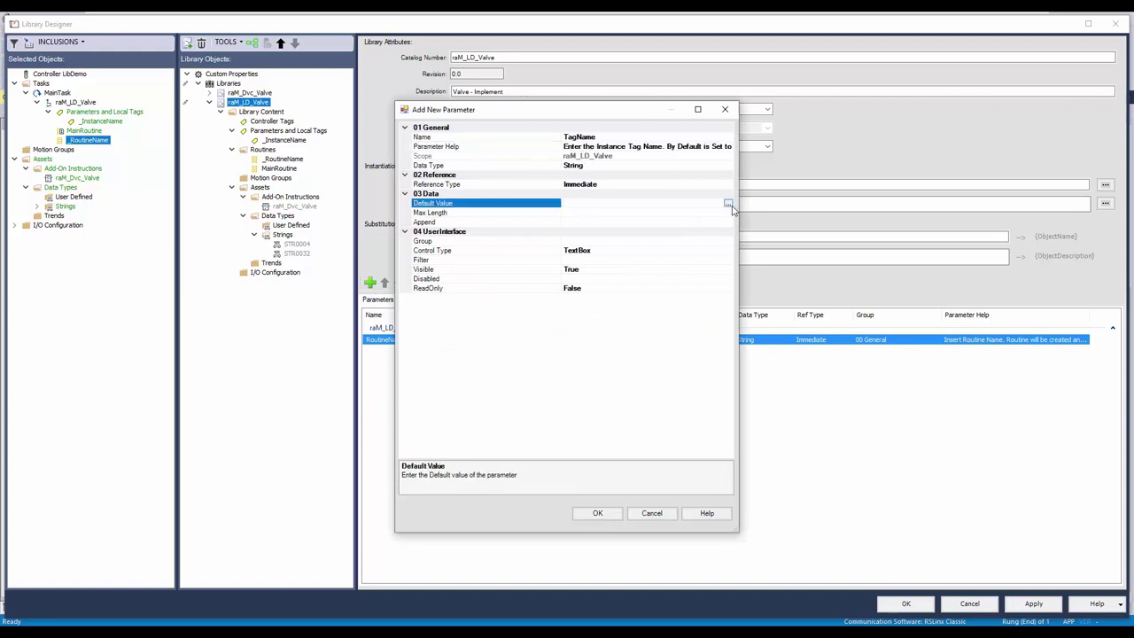
{"action": "left_click", "coordinate": [728, 204]}
{"action": "left_click", "coordinate": [369, 176]}
{"action": "scroll", "coordinate": [309, 265], "scroll_direction": "down", "scroll_amount": 3}
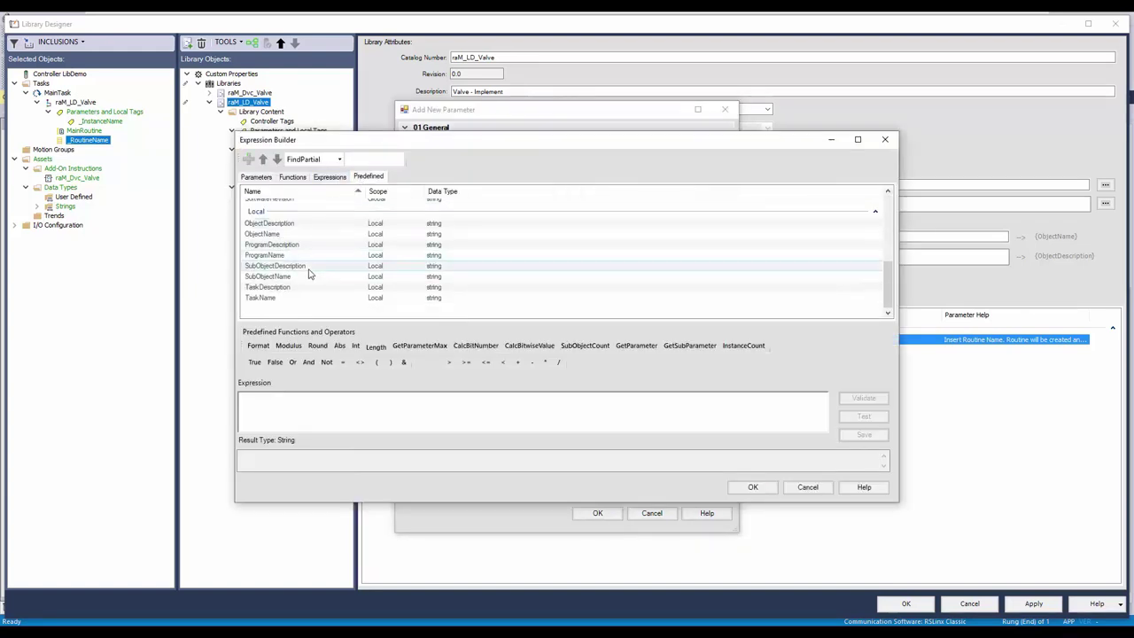
{"action": "double_click", "coordinate": [266, 234]}
{"action": "key", "text": "shift+Home"}
{"action": "key", "text": "Home"}
{"action": "type", "text": "_"}
{"action": "left_click", "coordinate": [294, 399]}
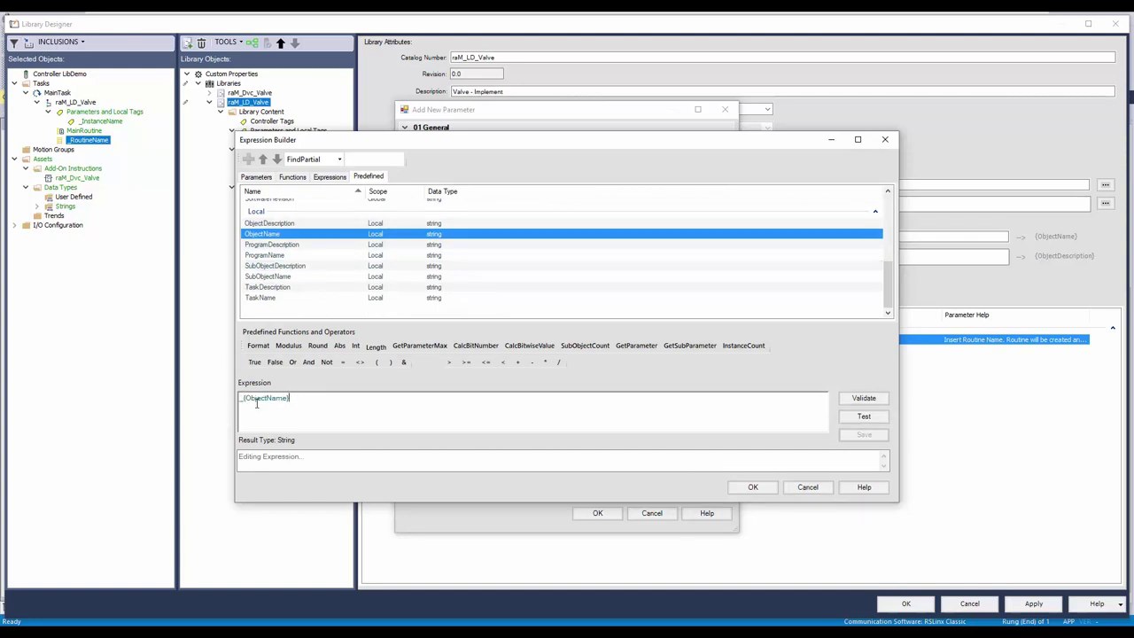
{"action": "left_click", "coordinate": [753, 487]}
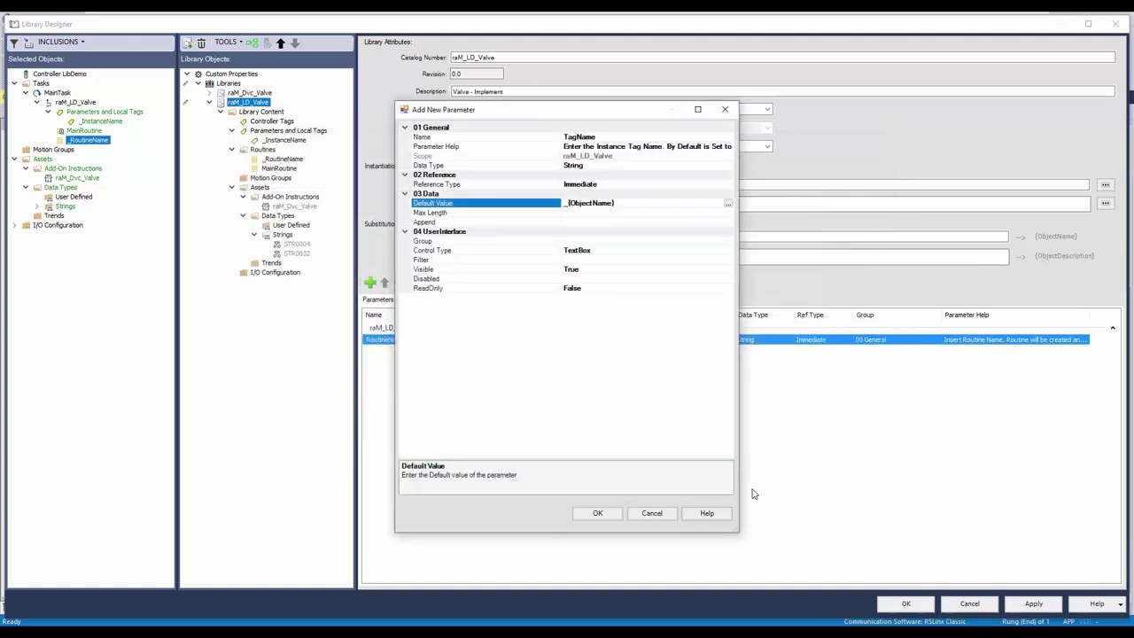
- Assign the TagName parameter to the group "00 General" and save the parameter
{"action": "left_click", "coordinate": [588, 240]}
{"action": "type", "text": "00 General"}
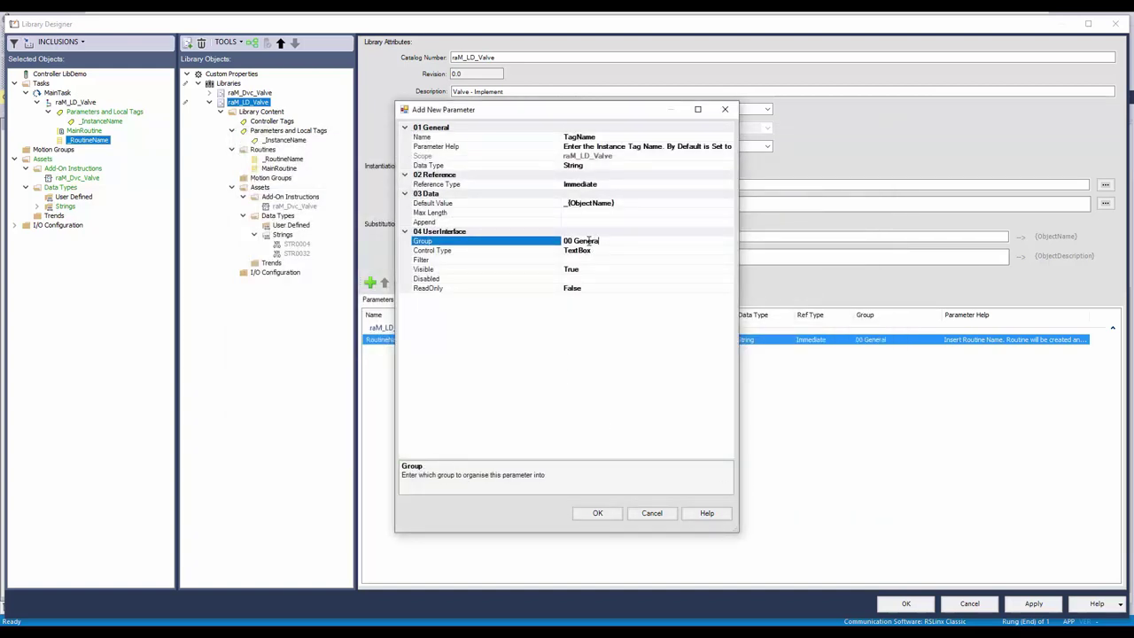
{"action": "left_click", "coordinate": [595, 514]}
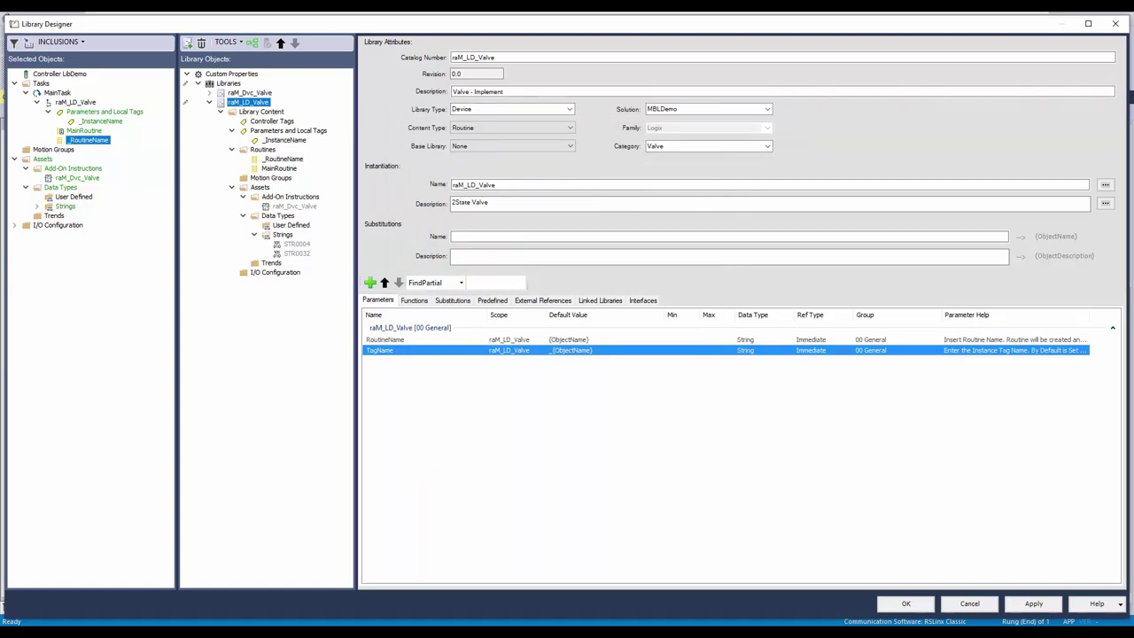
- Start a new parameter named OutputUnpoweredState with the help text "Output Device Unpowered State as Normally Open or Normally Close"
{"action": "left_click", "coordinate": [370, 282]}
{"action": "left_click", "coordinate": [586, 136]}
{"action": "type", "text": "OutputUnpo"}
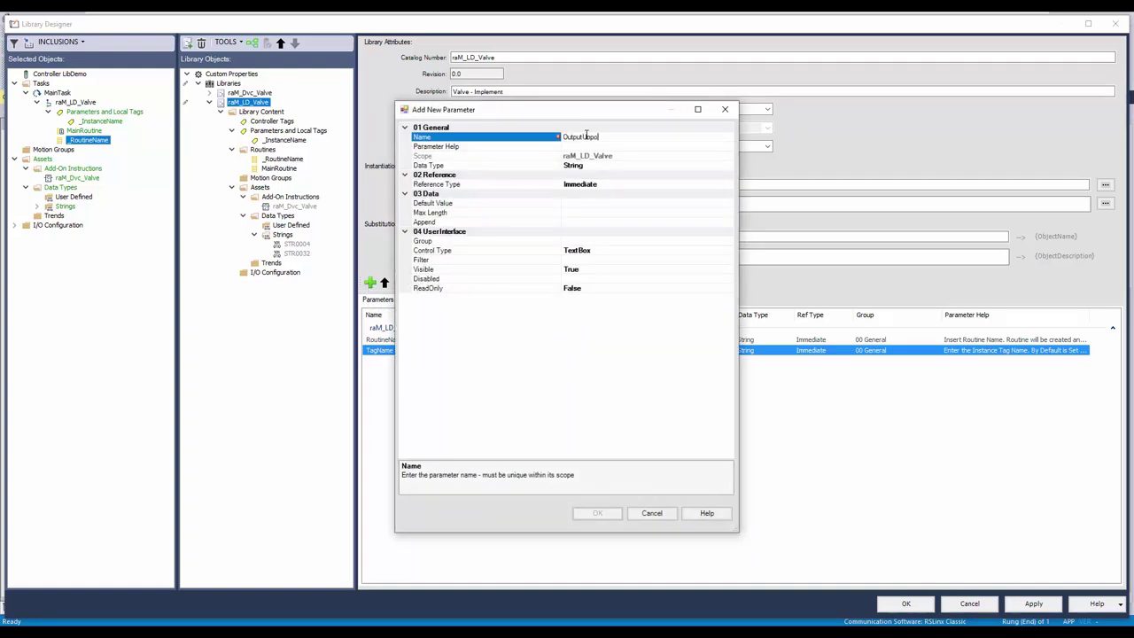
{"action": "type", "text": "weredState"}
{"action": "left_click", "coordinate": [633, 147]}
{"action": "type", "text": "powered State as Normally Open or Normally Close"}
- Give the OutputUnpoweredState parameter the default value NormallyOpen and the group "01 Configuration"
{"action": "left_click", "coordinate": [572, 202]}
{"action": "type", "text": "NormallyOpen"}
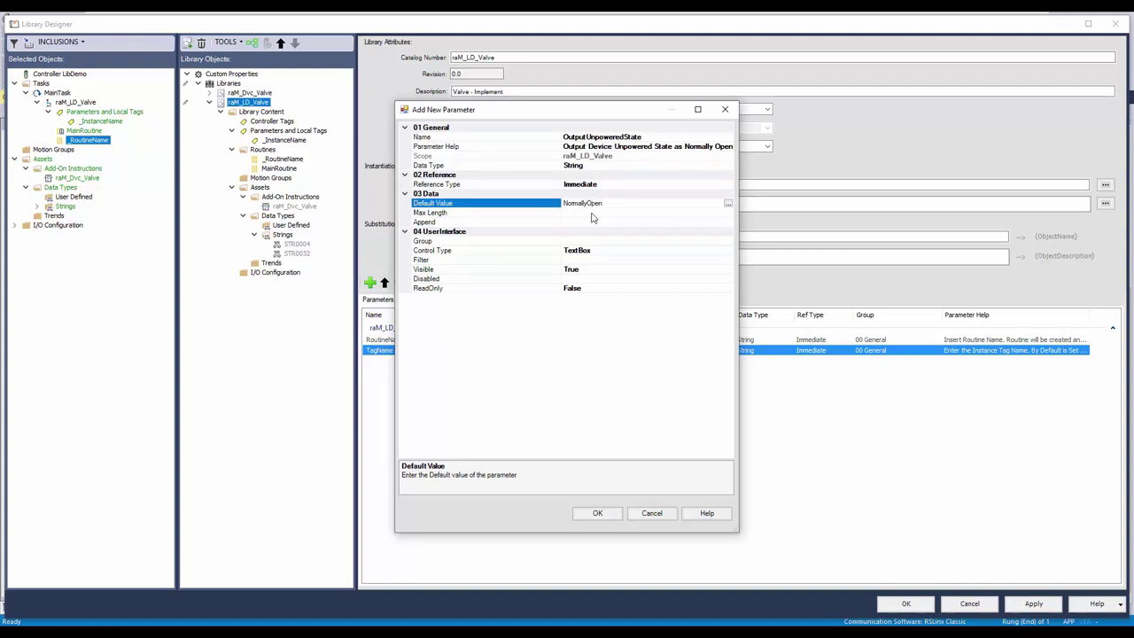
{"action": "left_click", "coordinate": [592, 240]}
{"action": "type", "text": "01 Configuration"}
- Make OutputUnpoweredState a DropDownList control with the values NormallyOpen,NormallyClose and save the parameter
{"action": "left_click", "coordinate": [620, 251]}
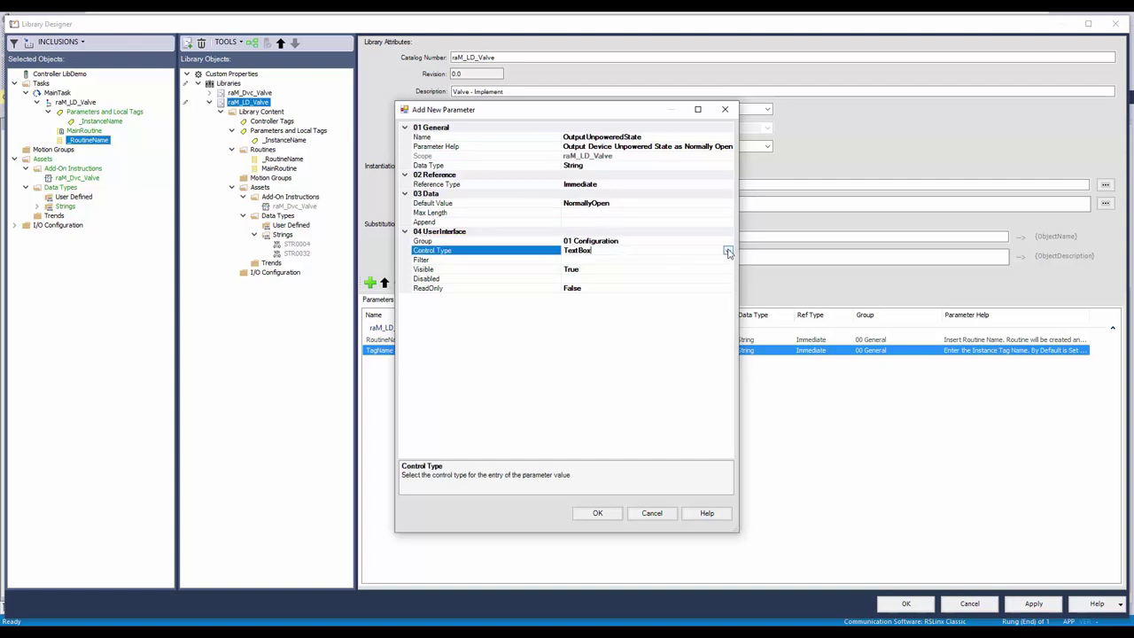
{"action": "left_click", "coordinate": [728, 251]}
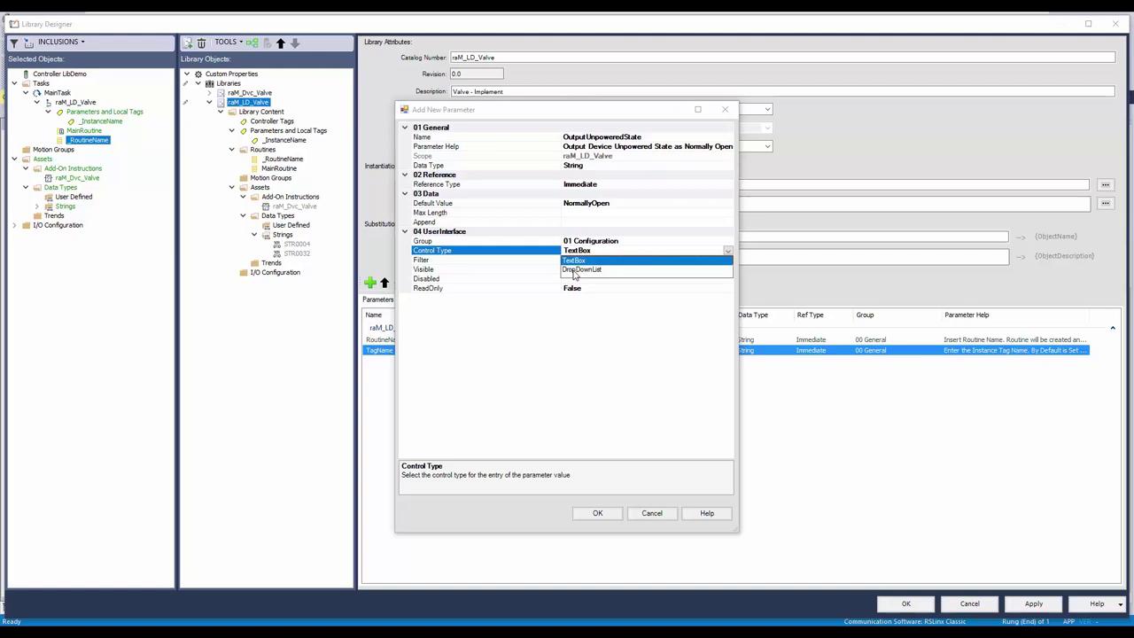
{"action": "left_click", "coordinate": [575, 270]}
{"action": "left_click", "coordinate": [578, 259]}
{"action": "type", "text": "NormallyOpen,NormallyClose"}
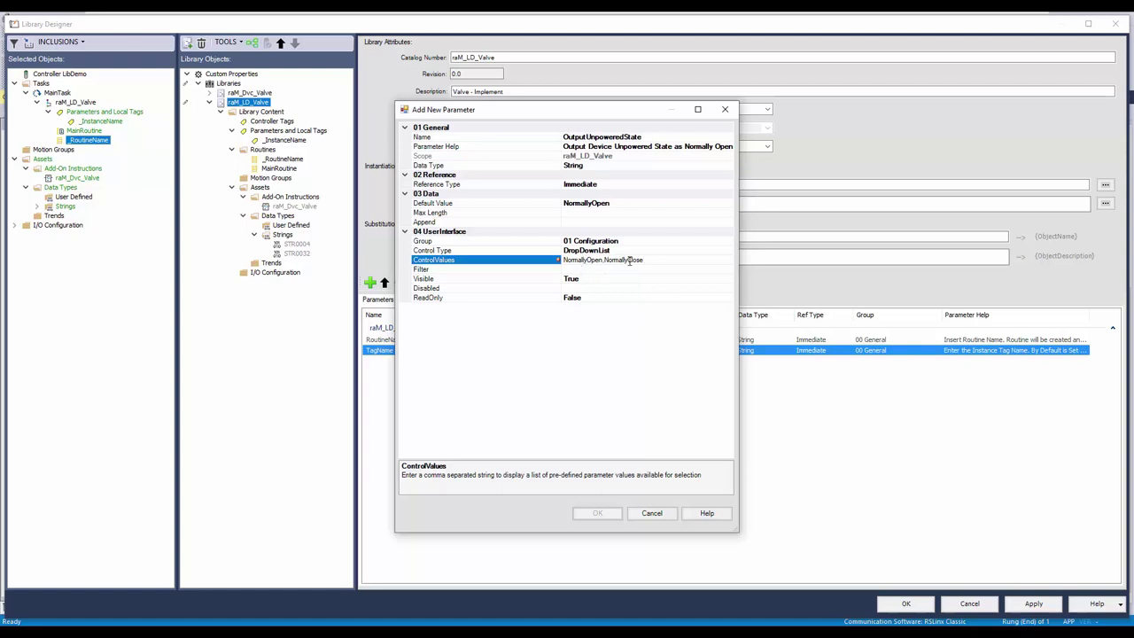
{"action": "left_click", "coordinate": [612, 269]}
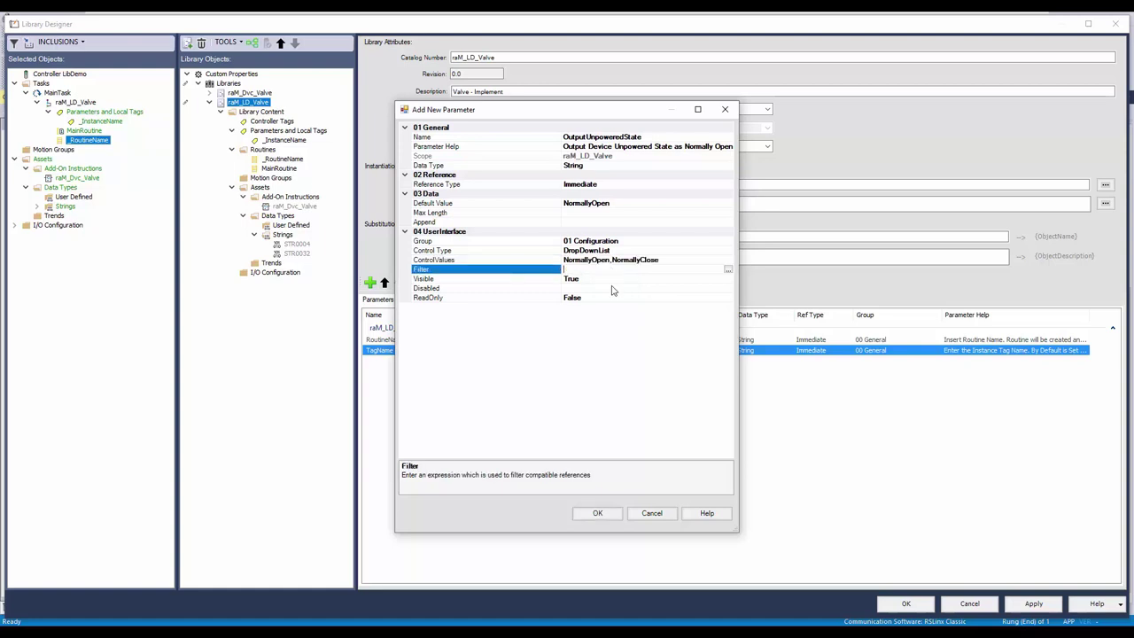
{"action": "left_click", "coordinate": [610, 517]}
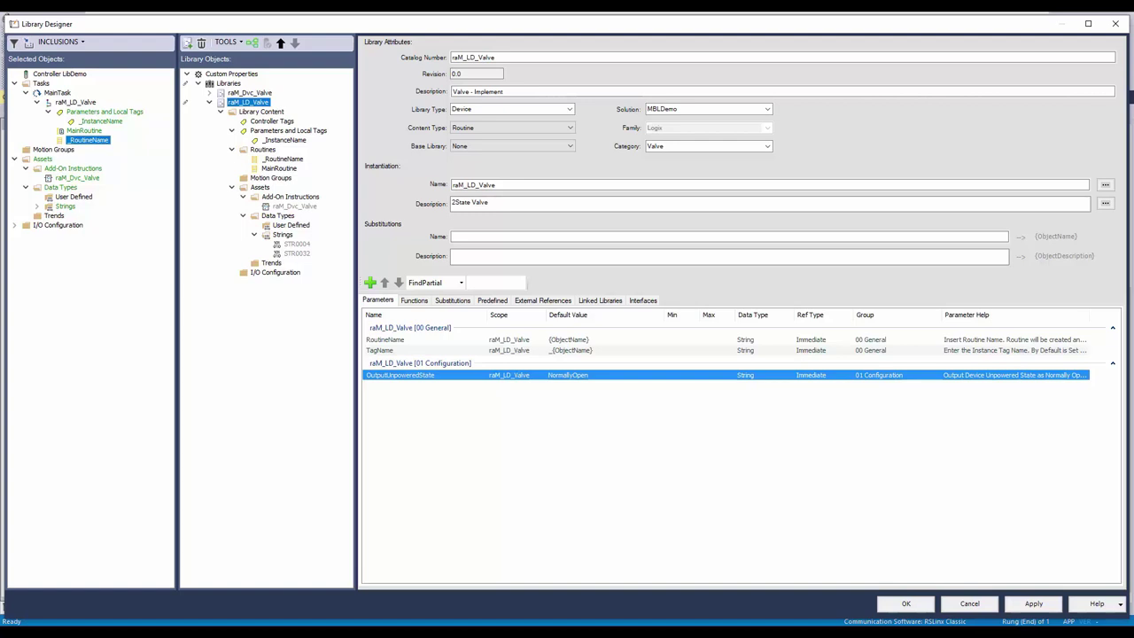
- Start a new parameter named OutputEnergized and paste its help text beginning "Select from the existing Digital Channel's Inp_Data"
{"action": "left_click", "coordinate": [370, 283]}
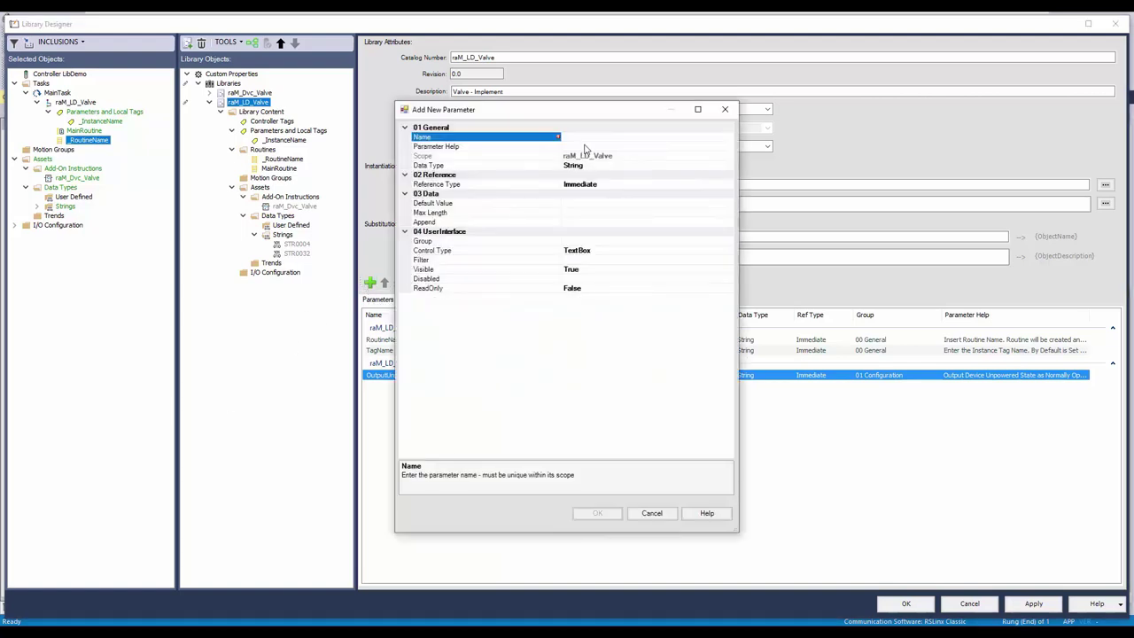
{"action": "type", "text": "OutputEnergized"}
{"action": "left_click", "coordinate": [590, 146]}
{"action": "key", "text": "ctrl+v"}
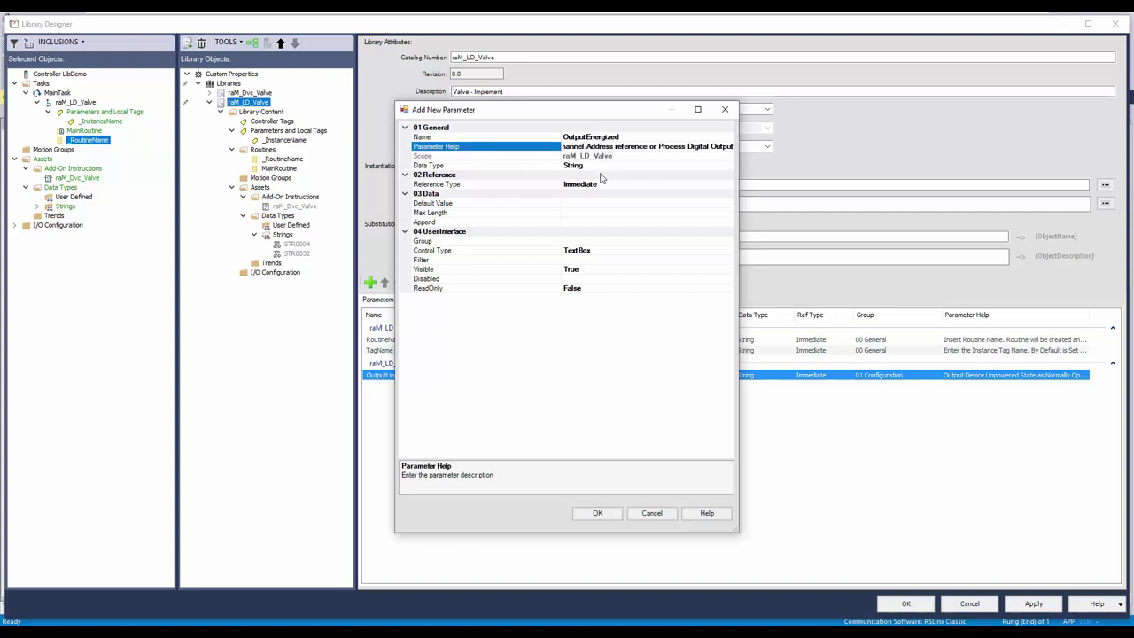
- Set the OutputEnergized parameter's reference type to Reference and assign it to the group "02 IO Connection"
{"action": "left_click", "coordinate": [620, 166]}
{"action": "left_click", "coordinate": [623, 184]}
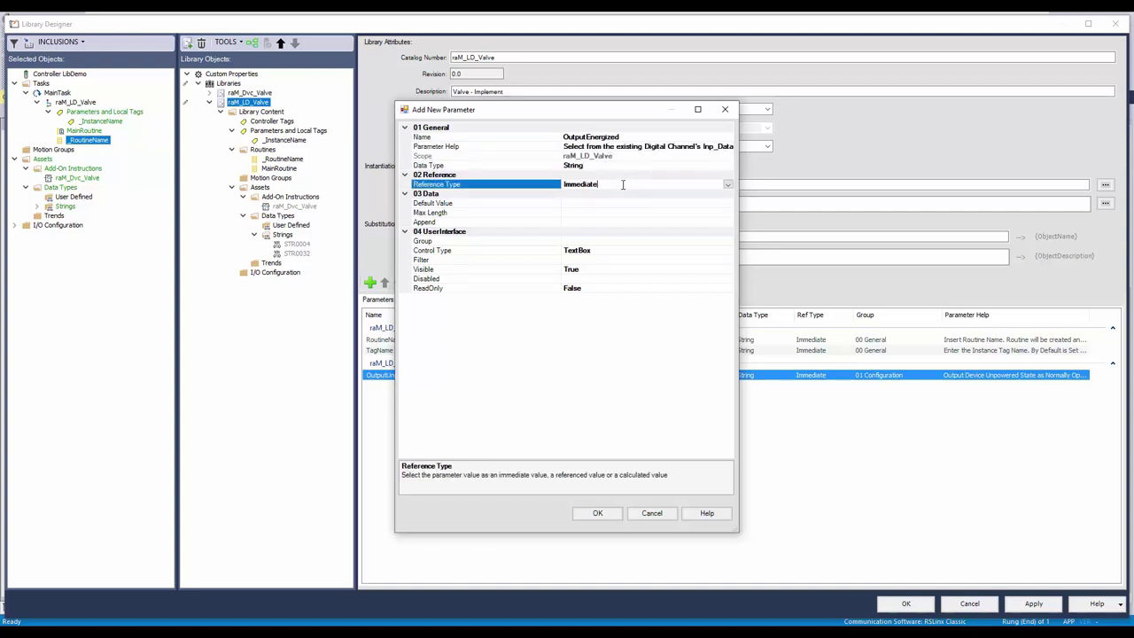
{"action": "left_click", "coordinate": [727, 184]}
{"action": "left_click", "coordinate": [571, 206]}
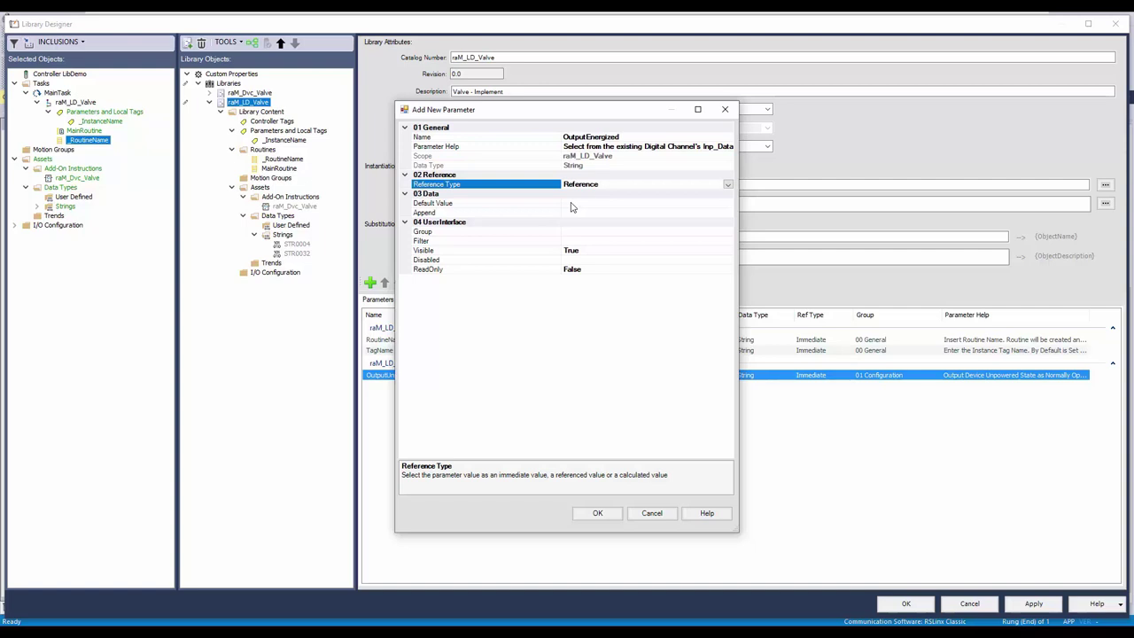
{"action": "left_click", "coordinate": [571, 234]}
{"action": "type", "text": "02 IO Connection"}
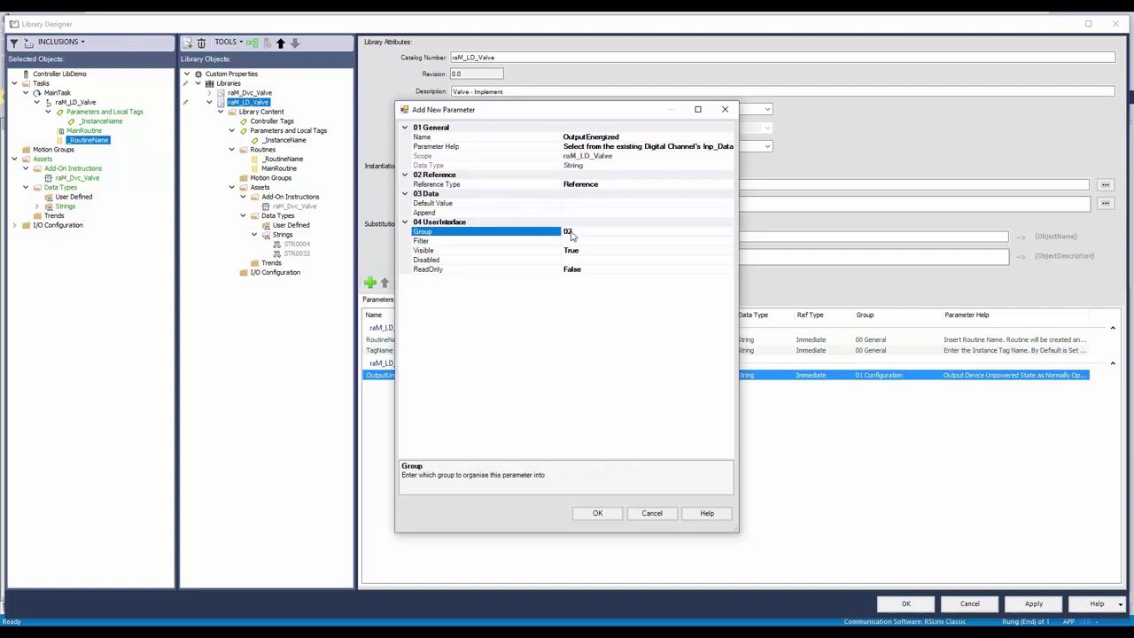
{"action": "left_click", "coordinate": [590, 249]}
- Filter OutputEnergized references to catalog numbers raM_LD_DigitalChannel, raM_FB_DigitalChannel or PDO, or LibraryType Module with SubObject.Type DO; validate the expression and save the parameter
{"action": "left_click", "coordinate": [596, 243]}
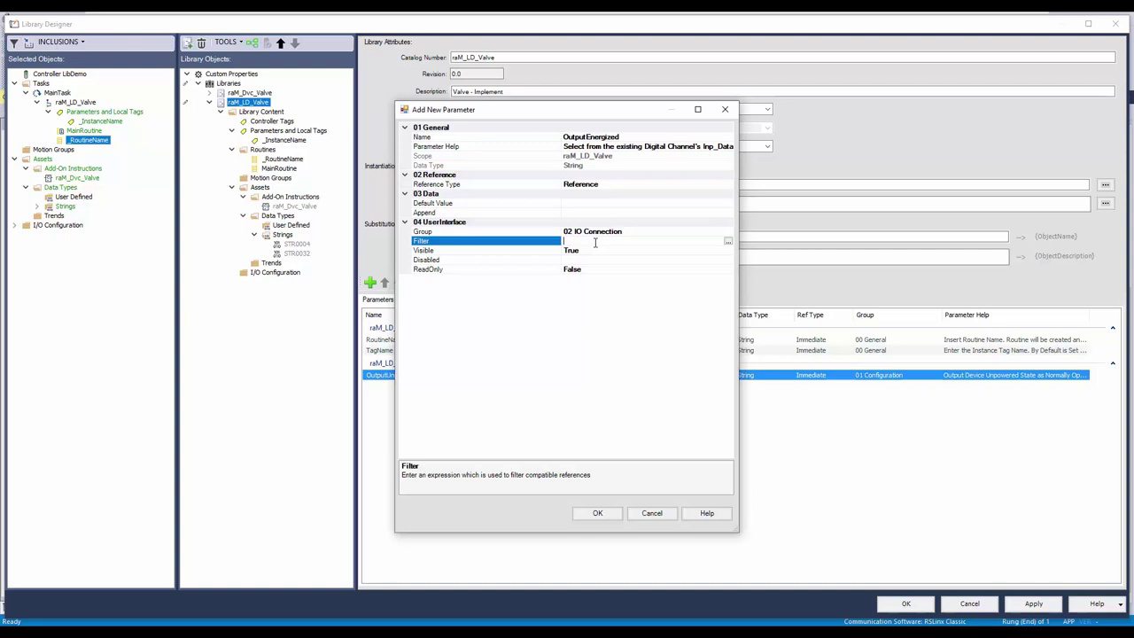
{"action": "left_click", "coordinate": [728, 241]}
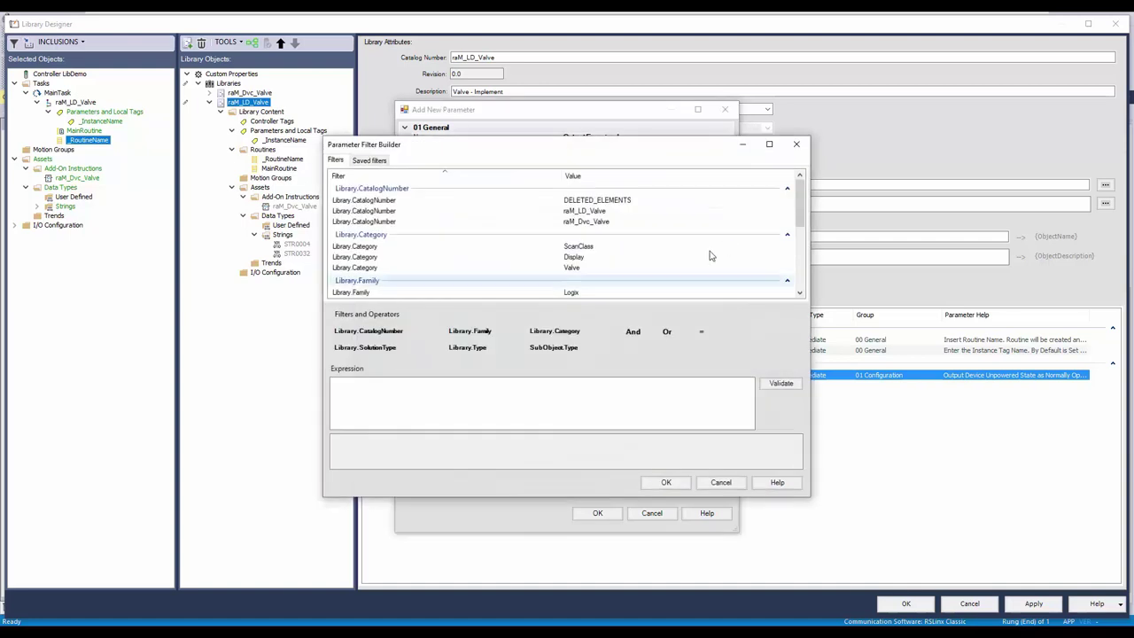
{"action": "left_click", "coordinate": [386, 332]}
{"action": "left_click", "coordinate": [442, 384]}
{"action": "type", "text": "= "}
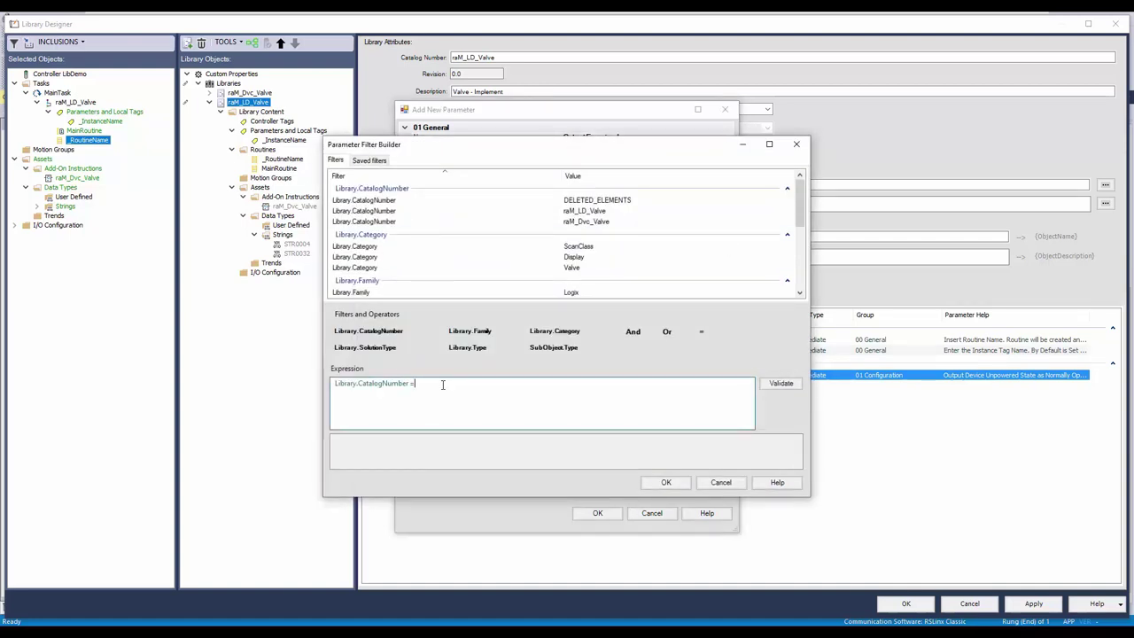
{"action": "type", "text": "'raM_LD_DigitalChannel'"}
{"action": "left_click", "coordinate": [669, 332]}
{"action": "left_click", "coordinate": [382, 333]}
{"action": "type", "text": "= 'raM_FB_DigitalChannel' Or"}
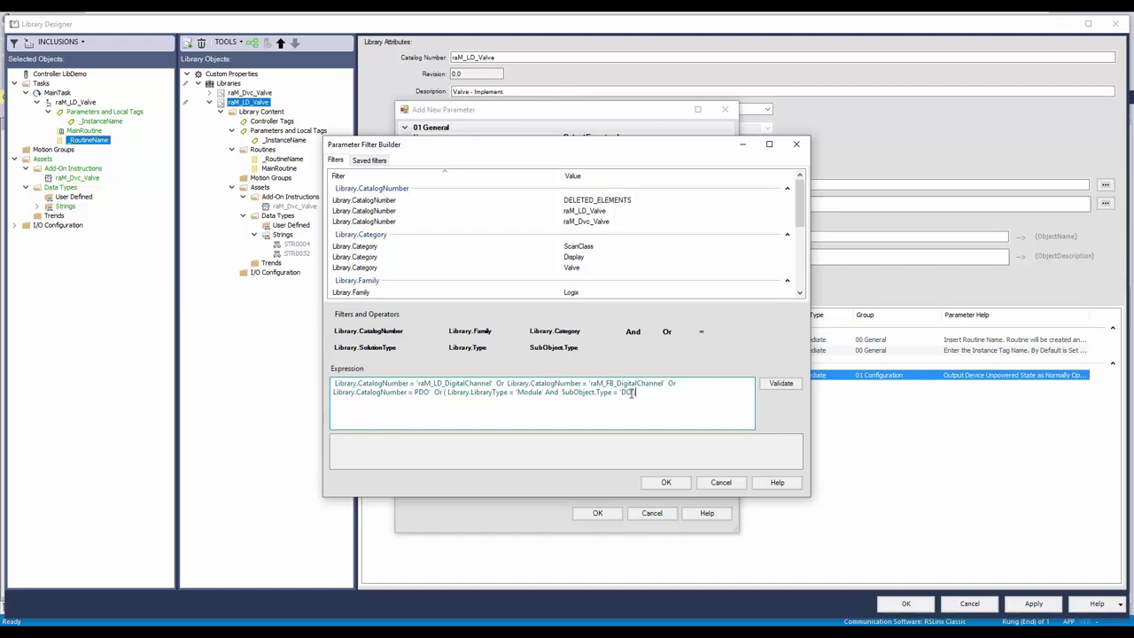
{"action": "left_click", "coordinate": [770, 386]}
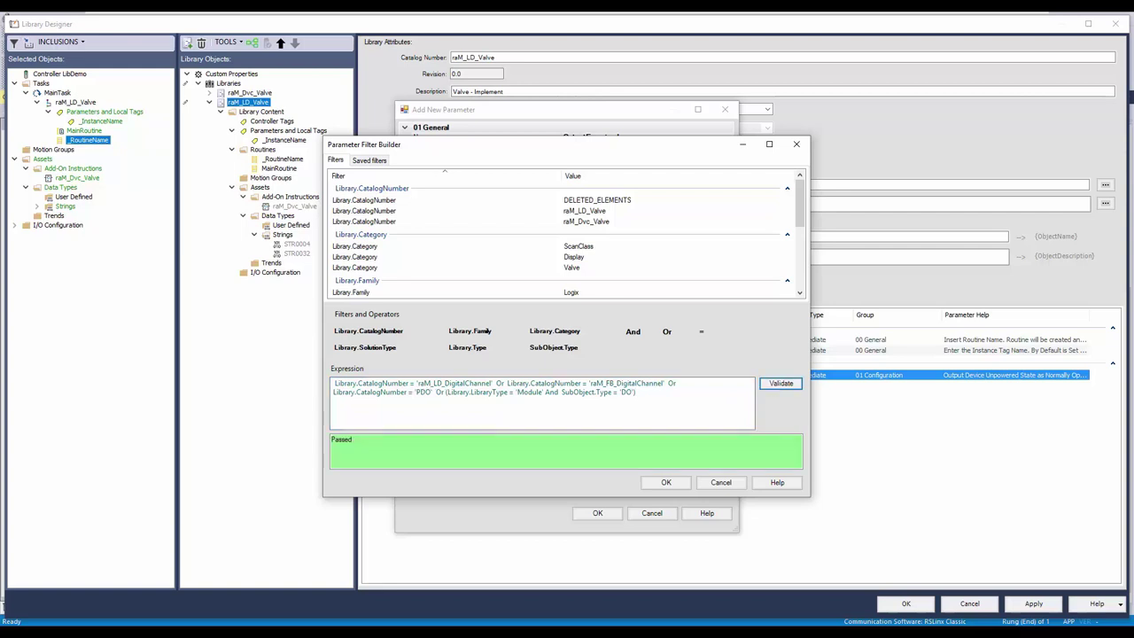
{"action": "left_click", "coordinate": [664, 485]}
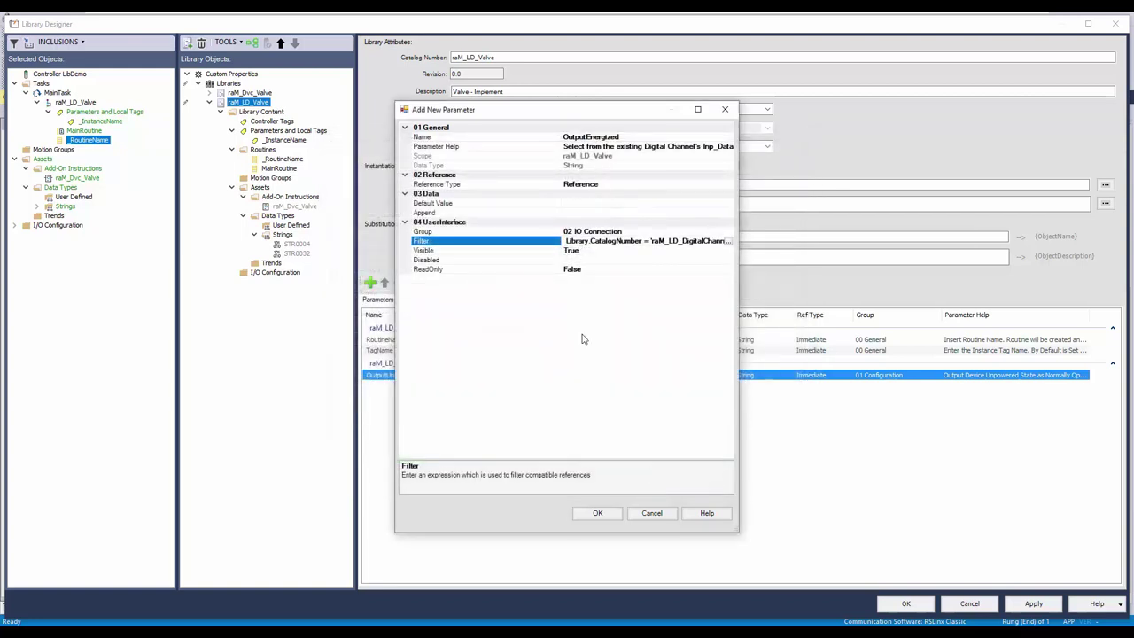
{"action": "left_click", "coordinate": [596, 513]}
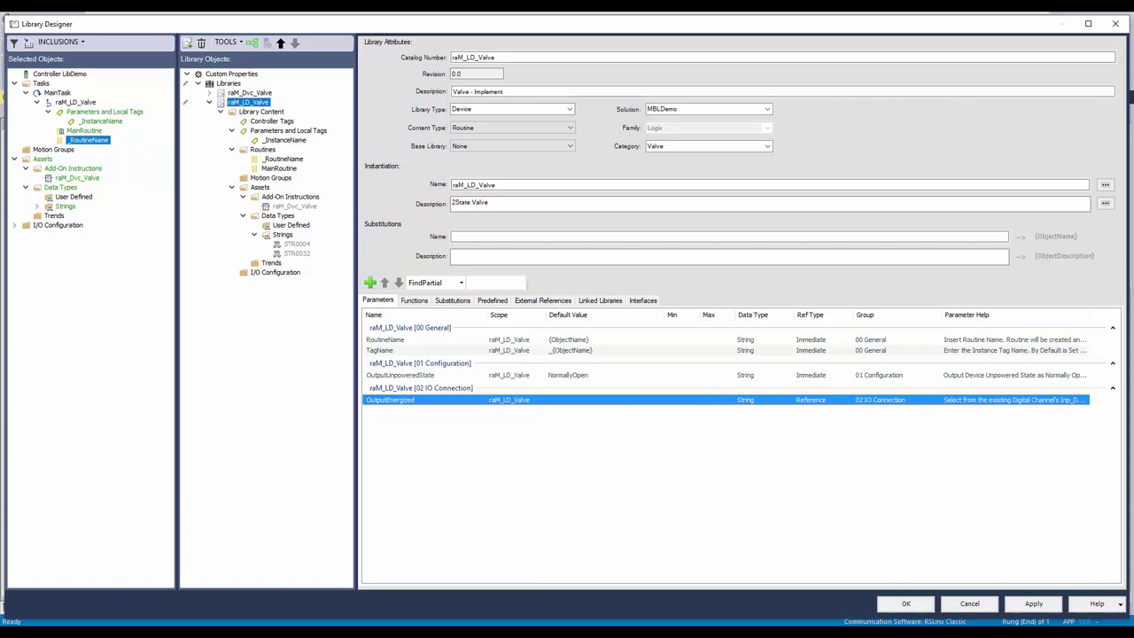
- Start a new parameter named ObjectCalloutSelection with the help text "Select Personality Callout button"
{"action": "left_click", "coordinate": [370, 282]}
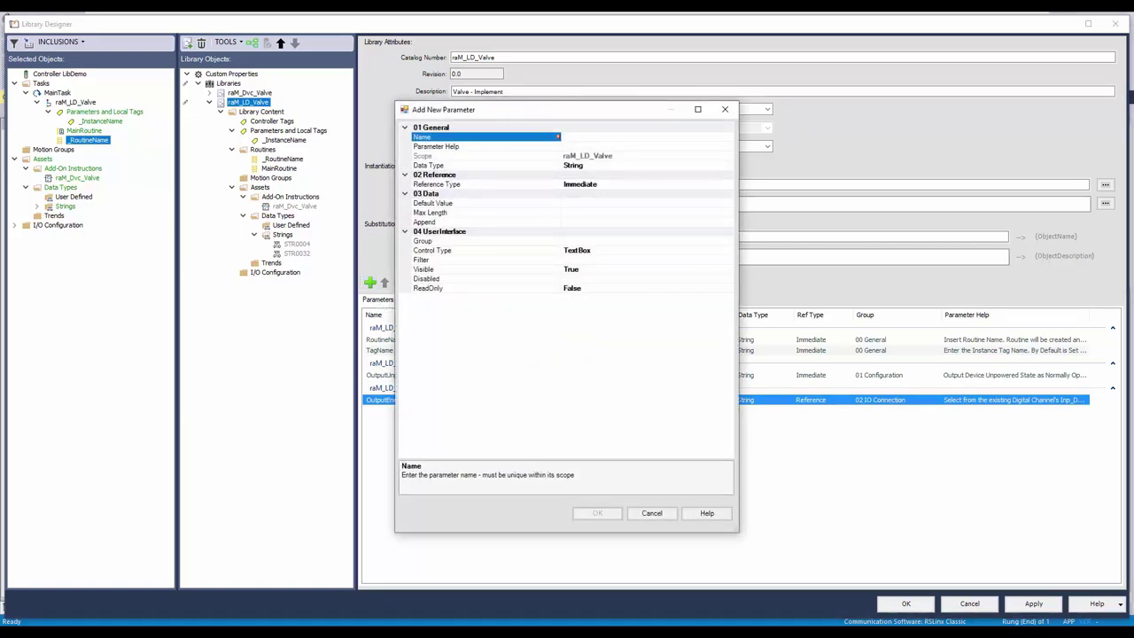
{"action": "type", "text": "ObjectCalloutSelection"}
{"action": "left_click", "coordinate": [640, 146]}
{"action": "type", "text": "Select Personality Callout Se"}
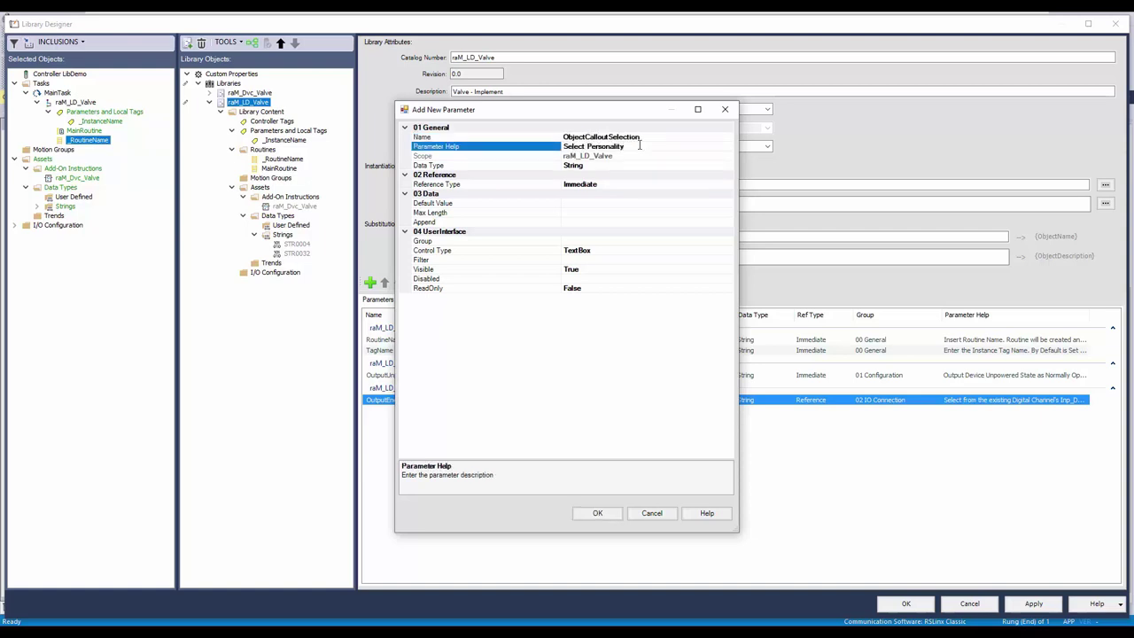
{"action": "key", "text": "BackSpace"}
{"action": "key", "text": "BackSpace"}
{"action": "type", "text": "button"}
- Give the ObjectCalloutSelection parameter the default value Default and the group "HMI Configuration"
{"action": "left_click", "coordinate": [595, 202]}
{"action": "type", "text": "Default"}
{"action": "left_click", "coordinate": [599, 240]}
{"action": "type", "text": "HMI"}
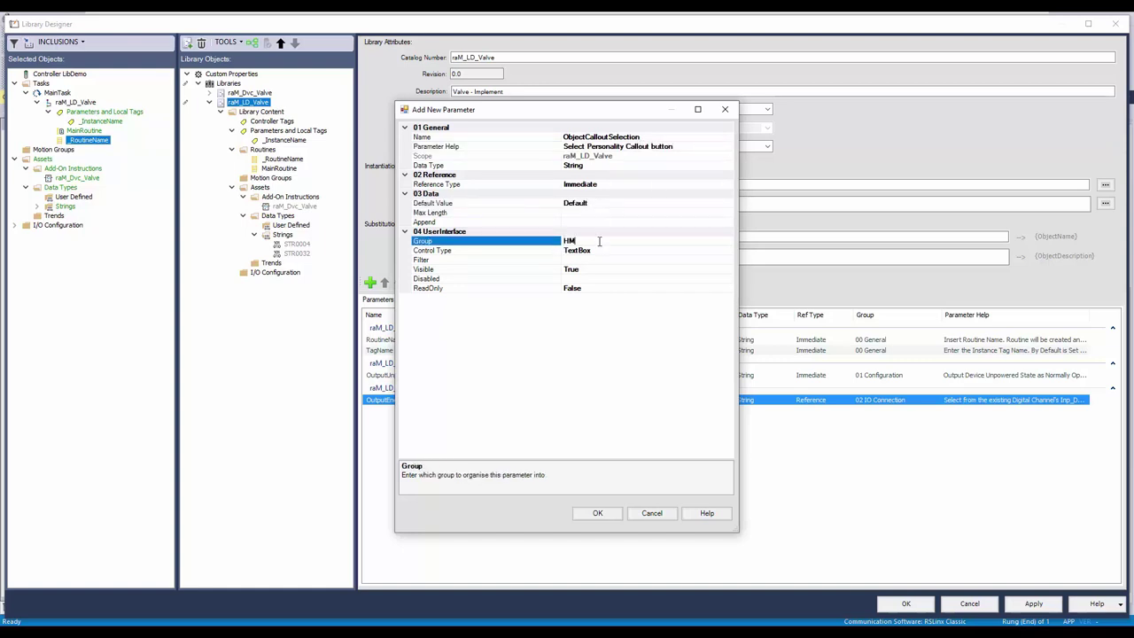
{"action": "type", "text": " Configuration"}
- Make ObjectCalloutSelection a DropDownList control with the values Default,2StateValve and save the parameter
{"action": "left_click", "coordinate": [609, 251]}
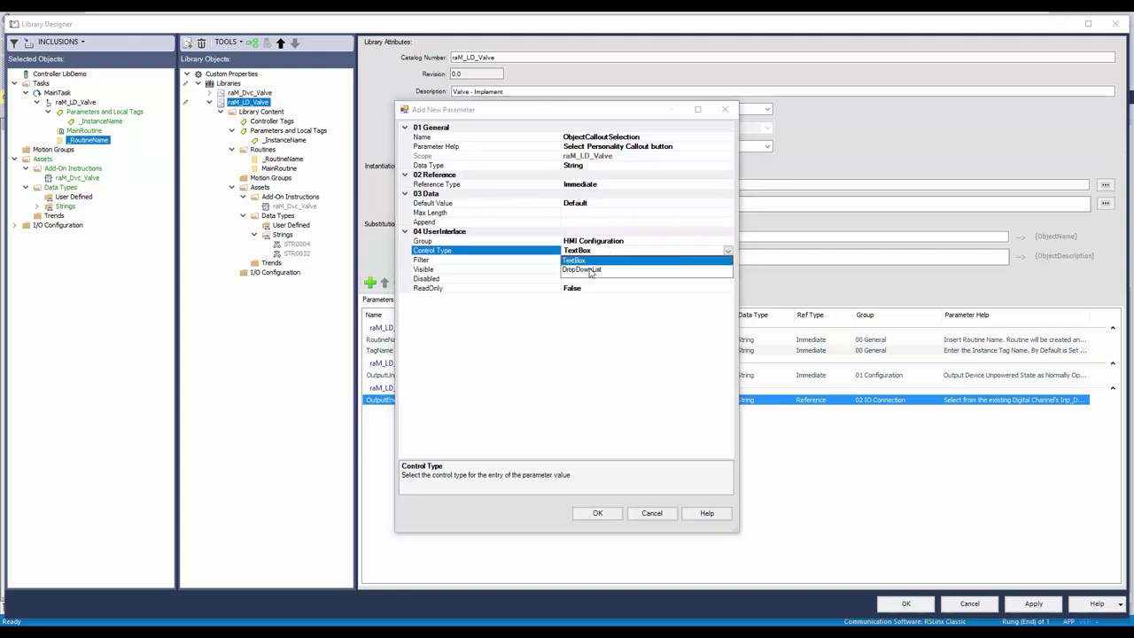
{"action": "left_click", "coordinate": [584, 264]}
{"action": "left_click", "coordinate": [583, 260]}
{"action": "type", "text": "Default,2StateValve"}
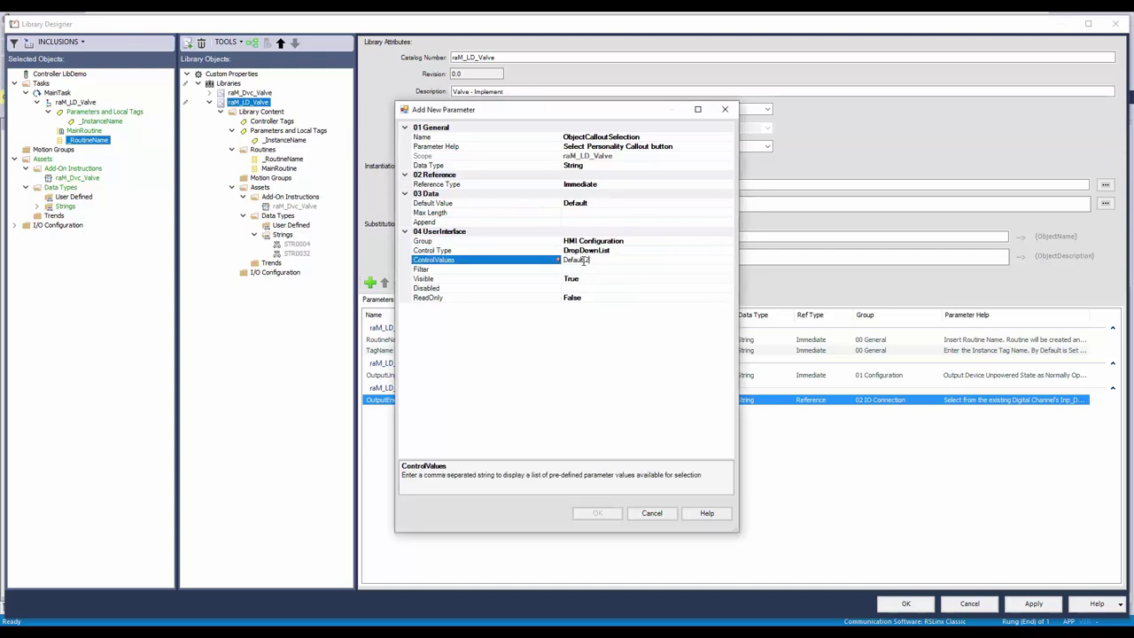
{"action": "left_click", "coordinate": [593, 269]}
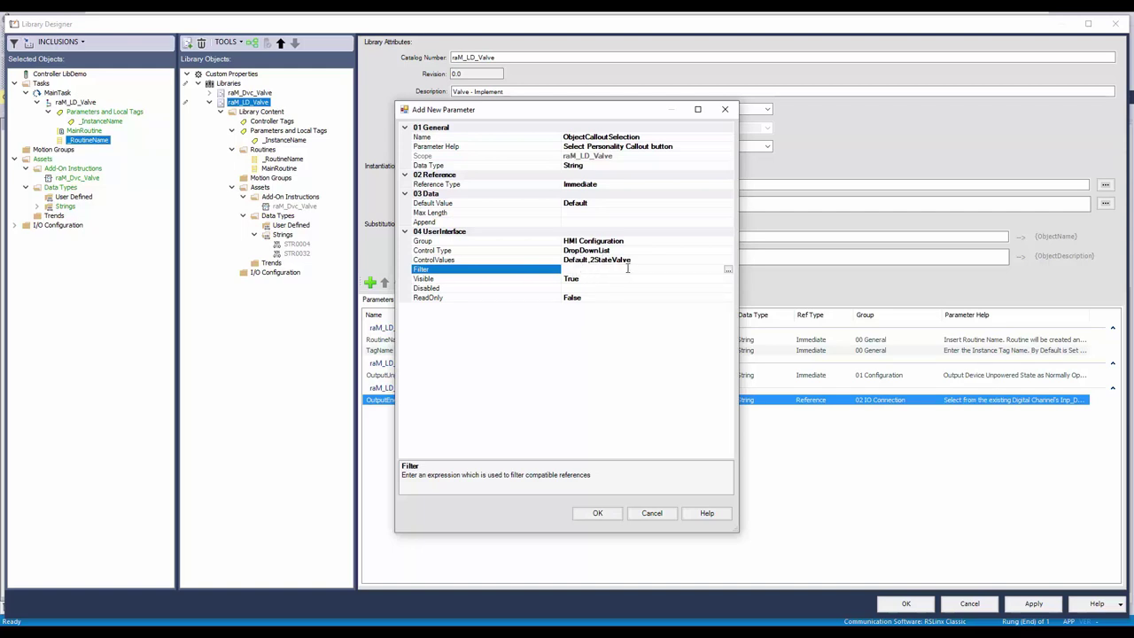
{"action": "left_click", "coordinate": [597, 513]}
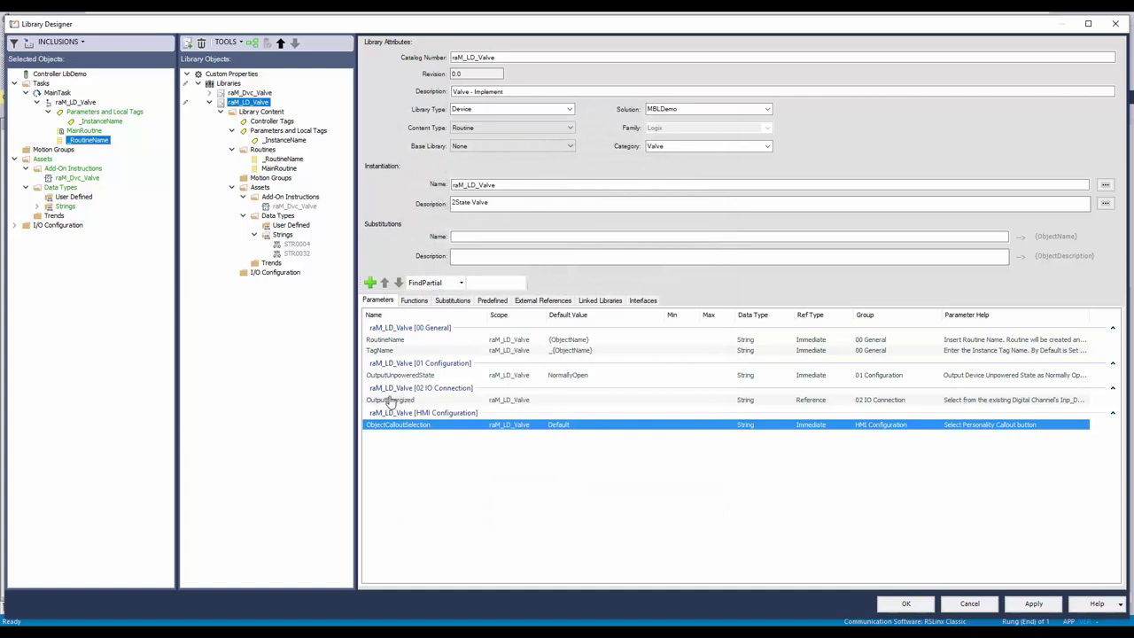
- Start a new function named Fn_UnpoweredState for raM_LD_Valve and make its type Conditional
{"action": "left_click", "coordinate": [413, 301]}
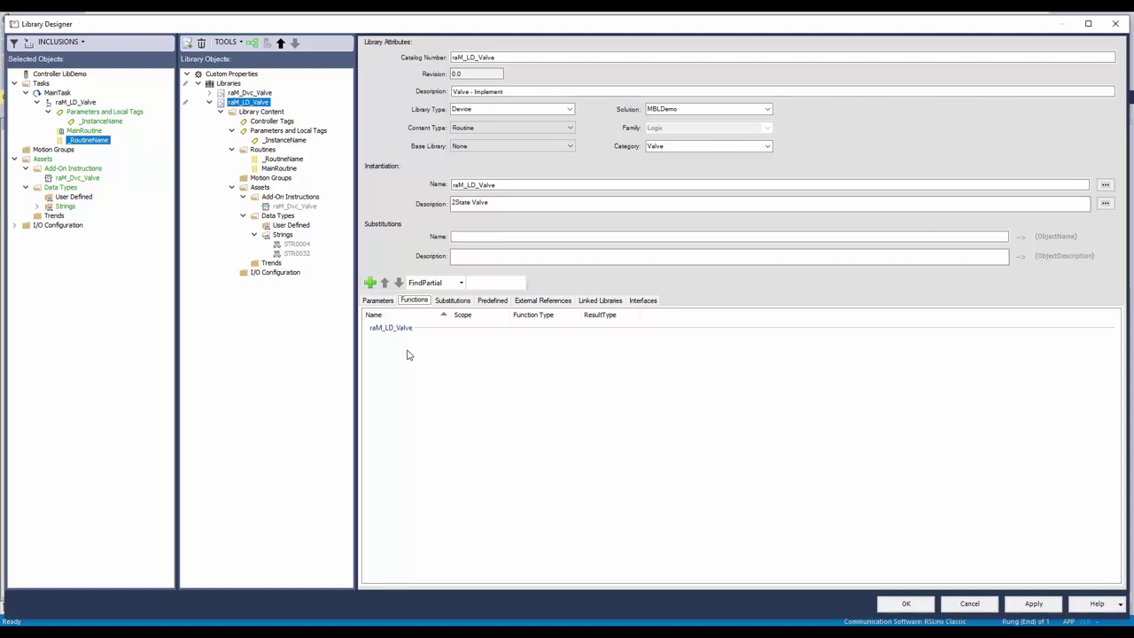
{"action": "left_click", "coordinate": [371, 282]}
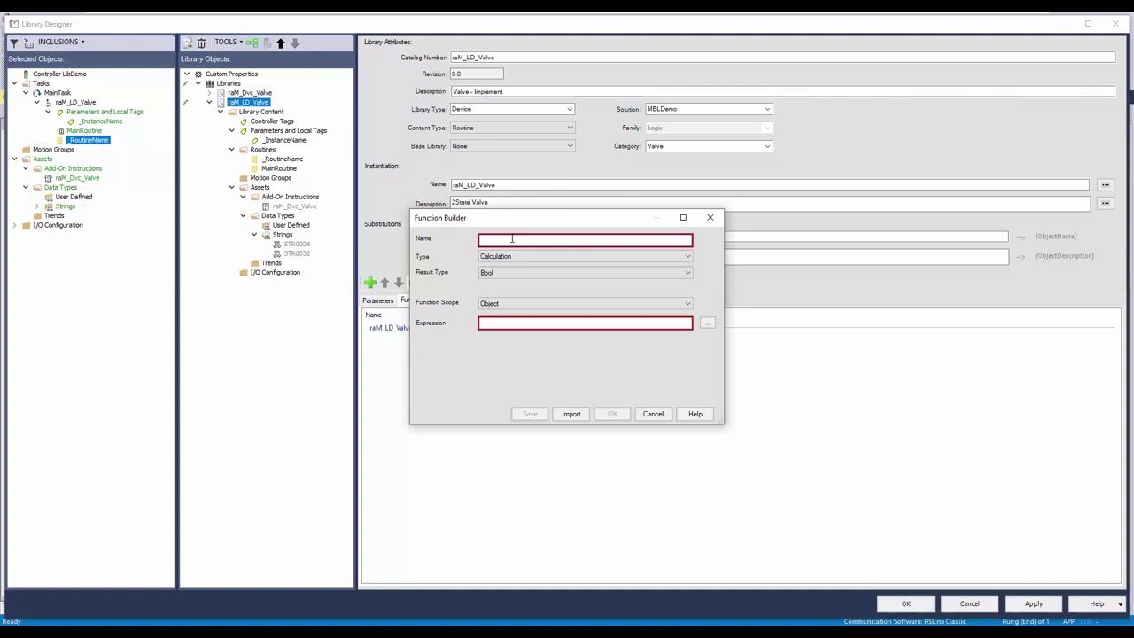
{"action": "type", "text": "Fn_UnpoweredState"}
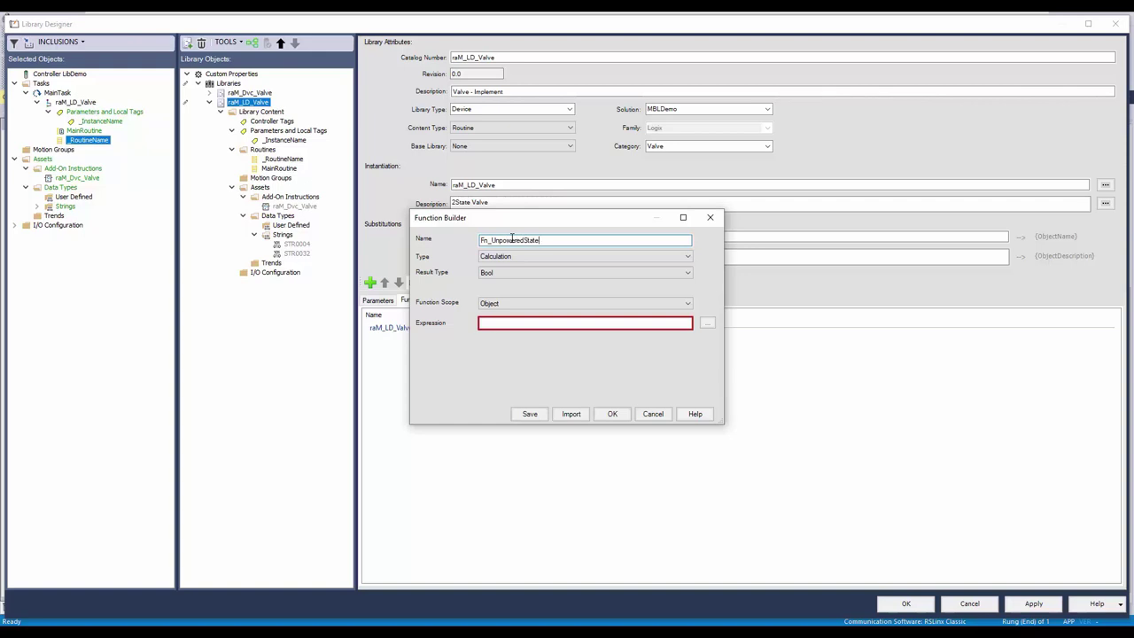
{"action": "left_click", "coordinate": [532, 256]}
{"action": "left_click", "coordinate": [532, 275]}
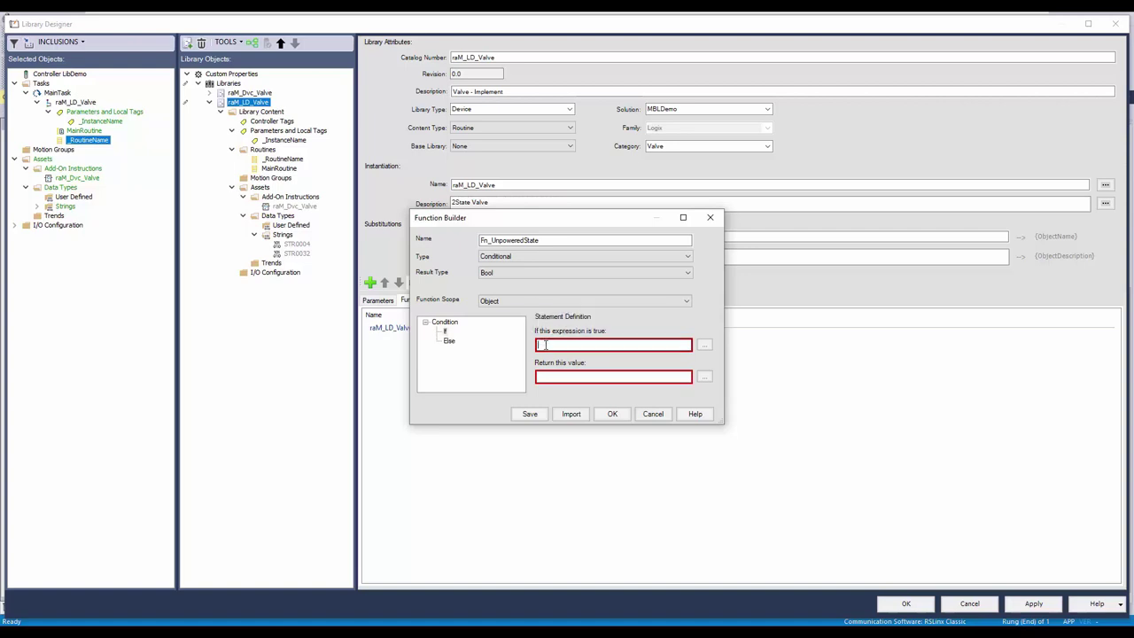
- Define the If statement of Fn_UnpoweredState as '{OutputUnpoweredState}' = 'NormallyClose', returning the value 1
{"action": "left_click", "coordinate": [705, 348]}
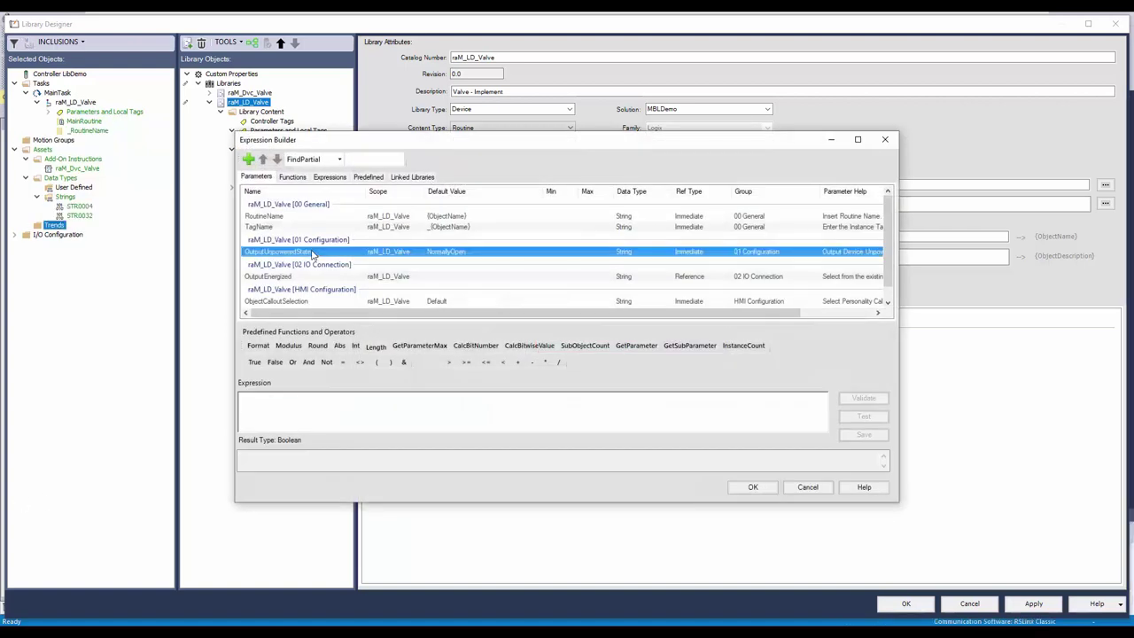
{"action": "type", "text": "= 'NormallyClose'"}
{"action": "left_click", "coordinate": [752, 487]}
{"action": "type", "text": "1"}
{"action": "left_click", "coordinate": [444, 333]}
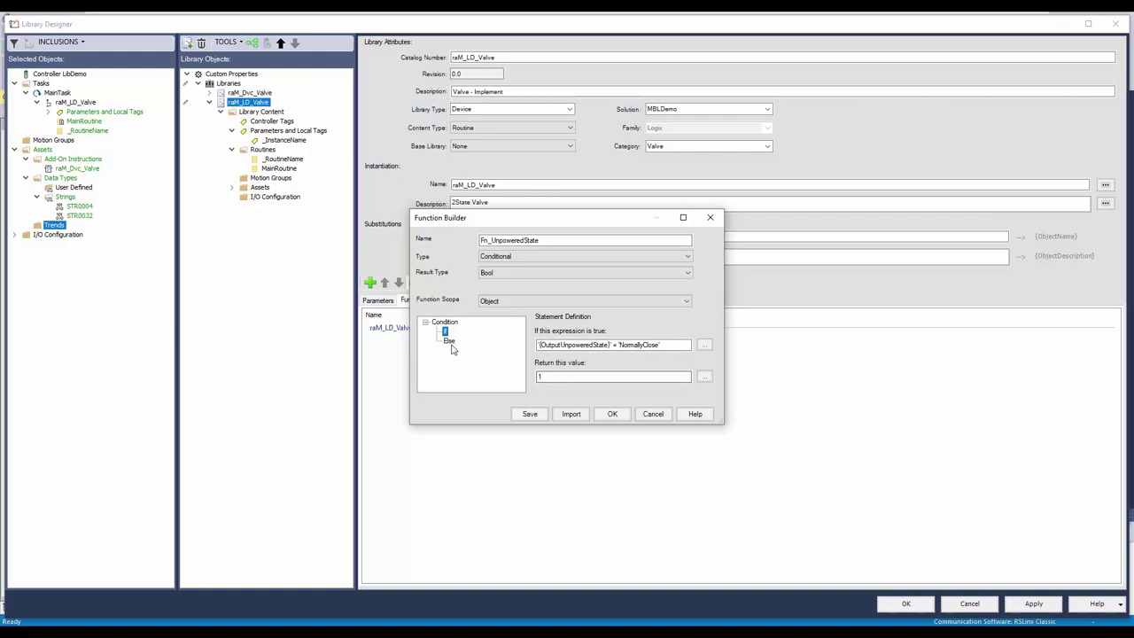
- Set the Else return value of Fn_UnpoweredState to 0 and confirm the function
{"action": "left_click", "coordinate": [450, 342]}
{"action": "left_click", "coordinate": [550, 344]}
{"action": "type", "text": "0"}
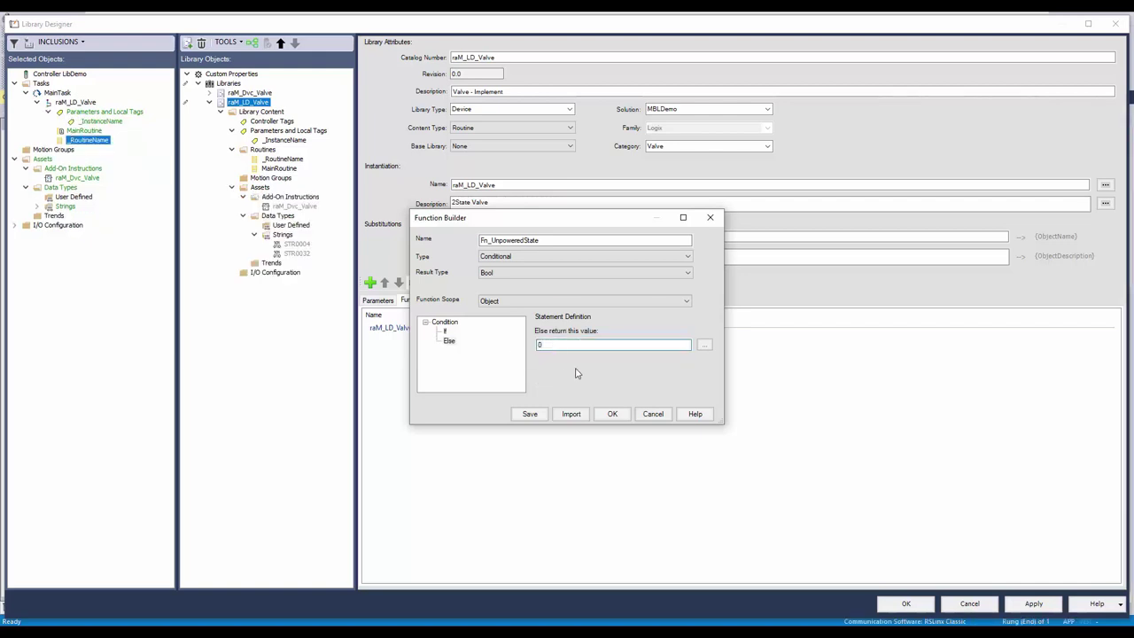
{"action": "left_click", "coordinate": [611, 413]}
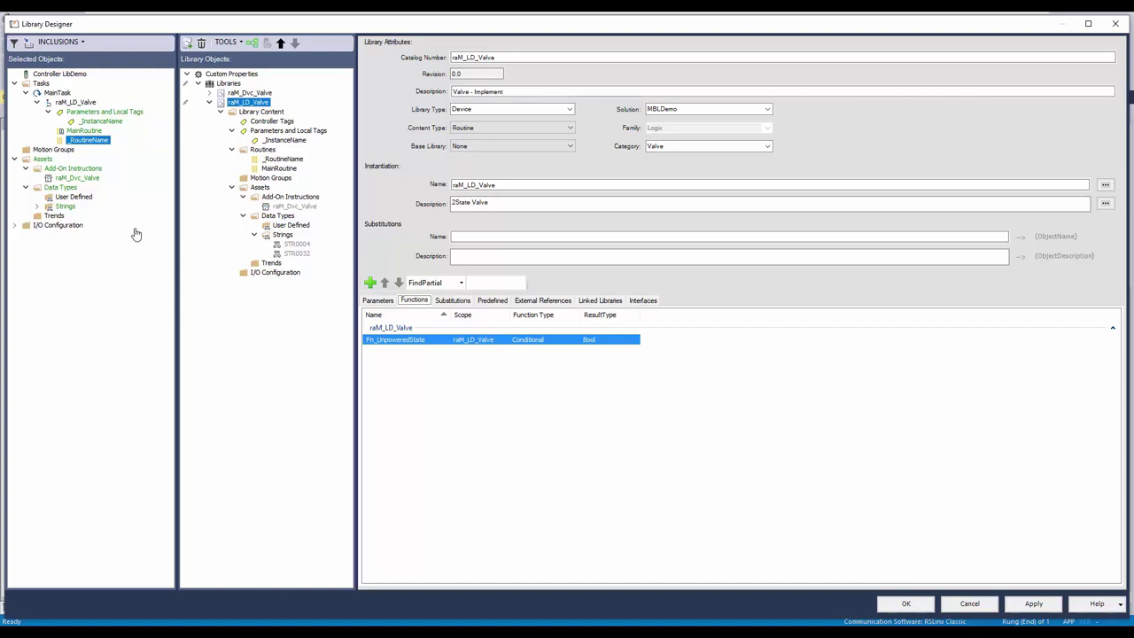
- Assign the function {Fn_UnpoweredState} as the value expression of the Cfg_UnpoweredState member of the _InstanceName tag
{"action": "left_click", "coordinate": [283, 142]}
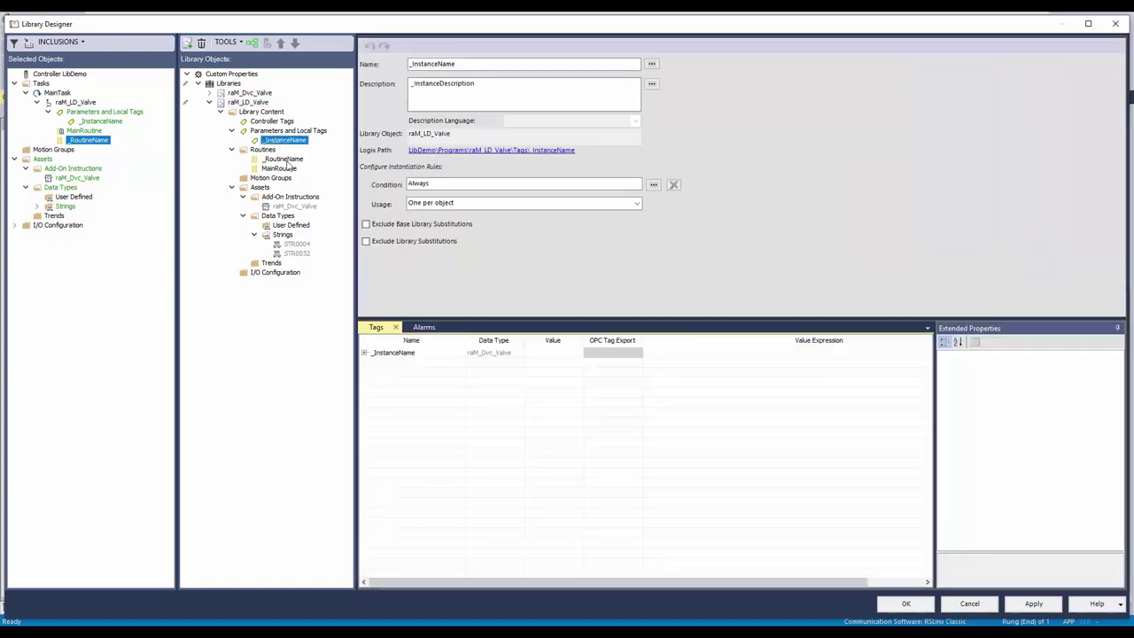
{"action": "left_click", "coordinate": [364, 353]}
{"action": "left_click", "coordinate": [404, 384]}
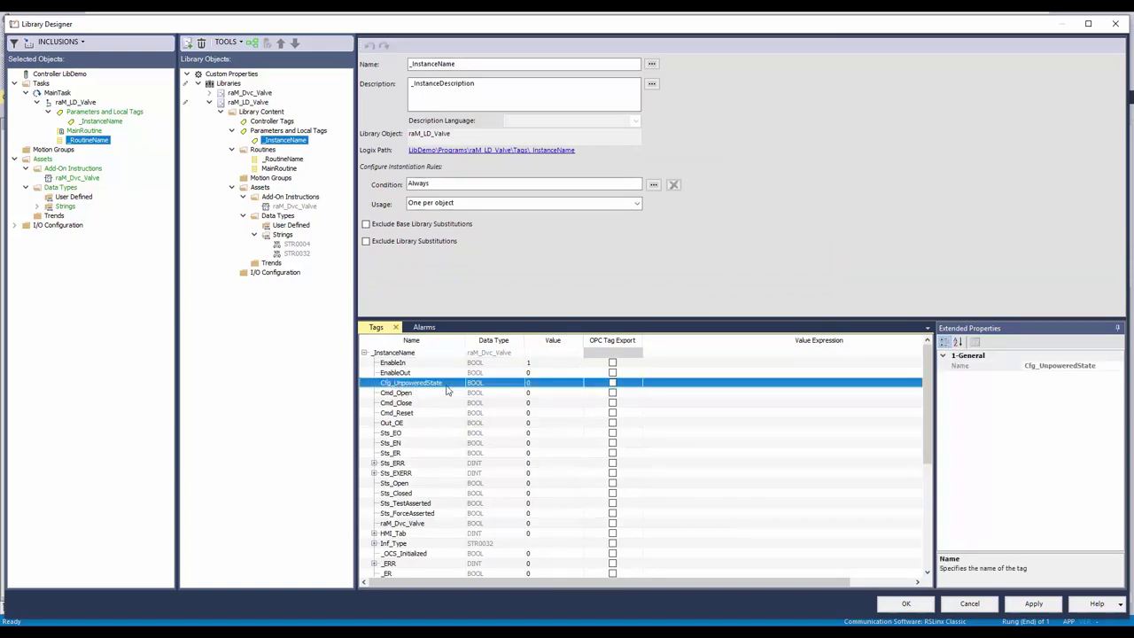
{"action": "right_click", "coordinate": [440, 390]}
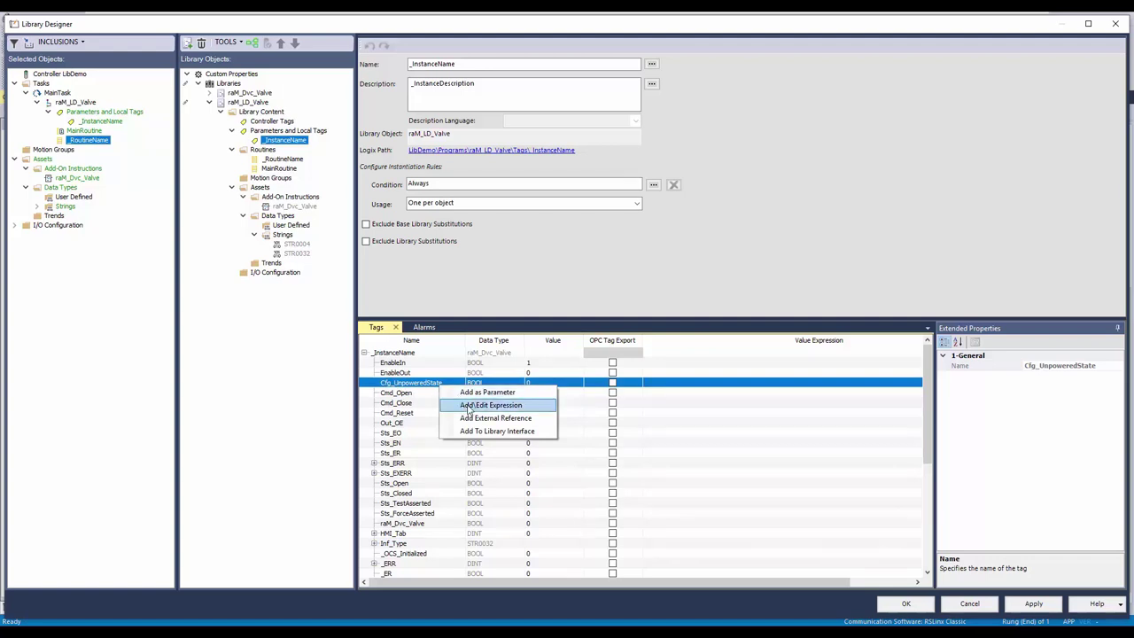
{"action": "left_click", "coordinate": [466, 405]}
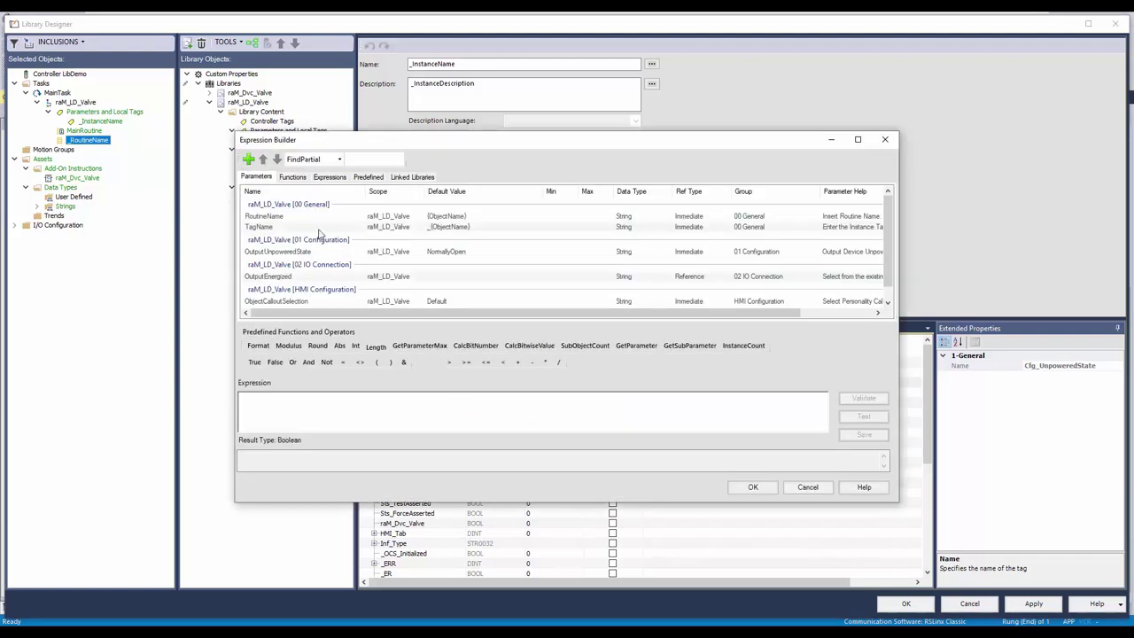
{"action": "left_click", "coordinate": [293, 177]}
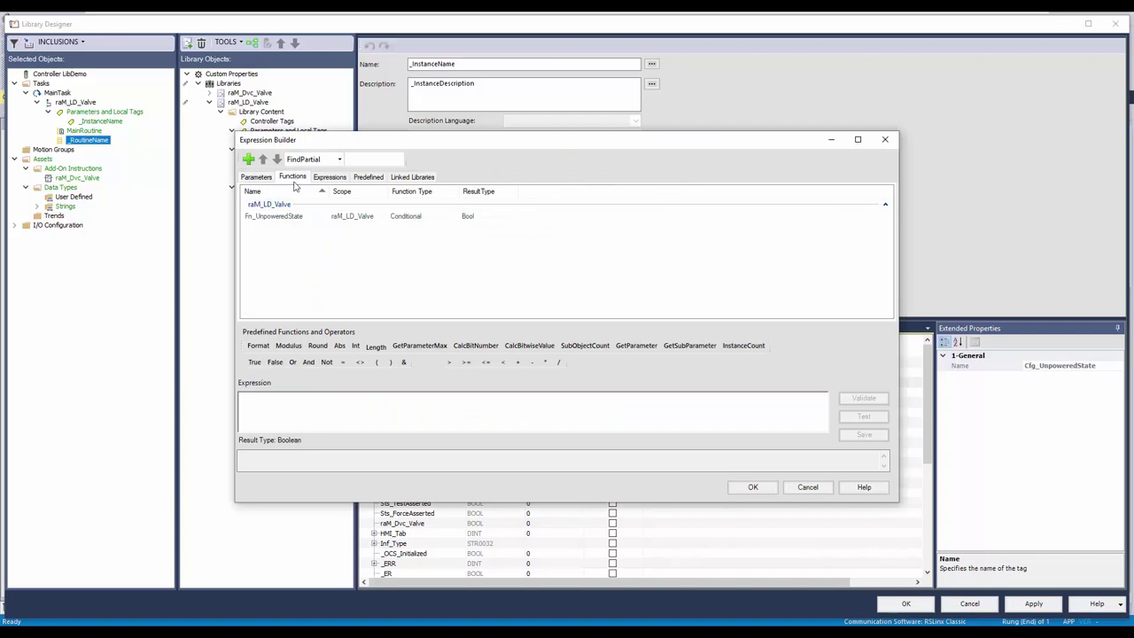
{"action": "double_click", "coordinate": [281, 218]}
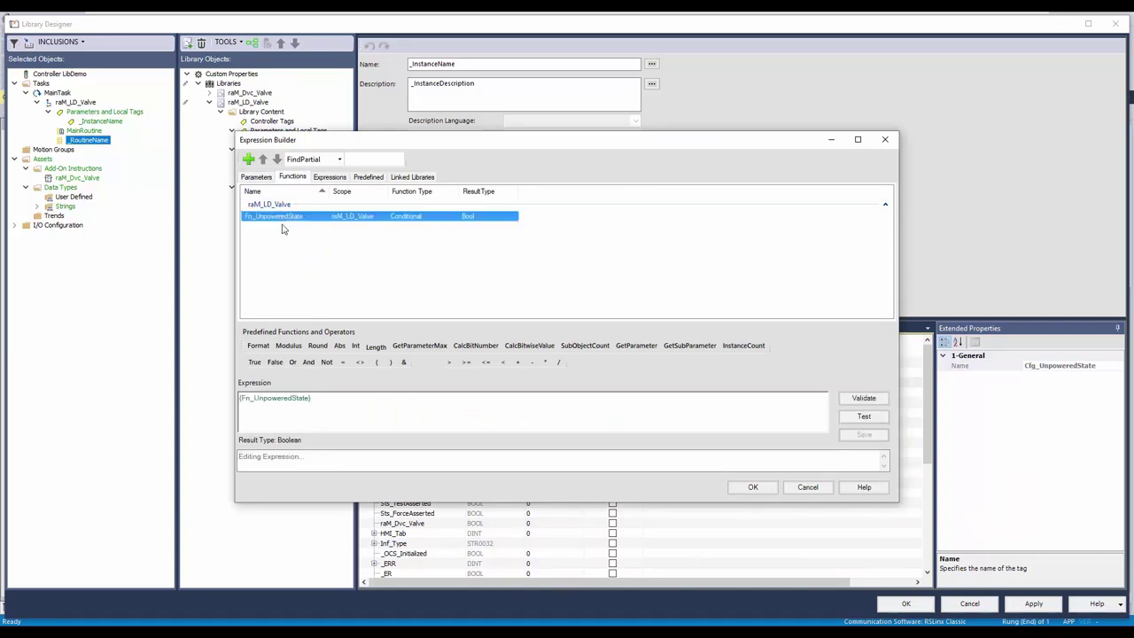
{"action": "left_click", "coordinate": [751, 487]}
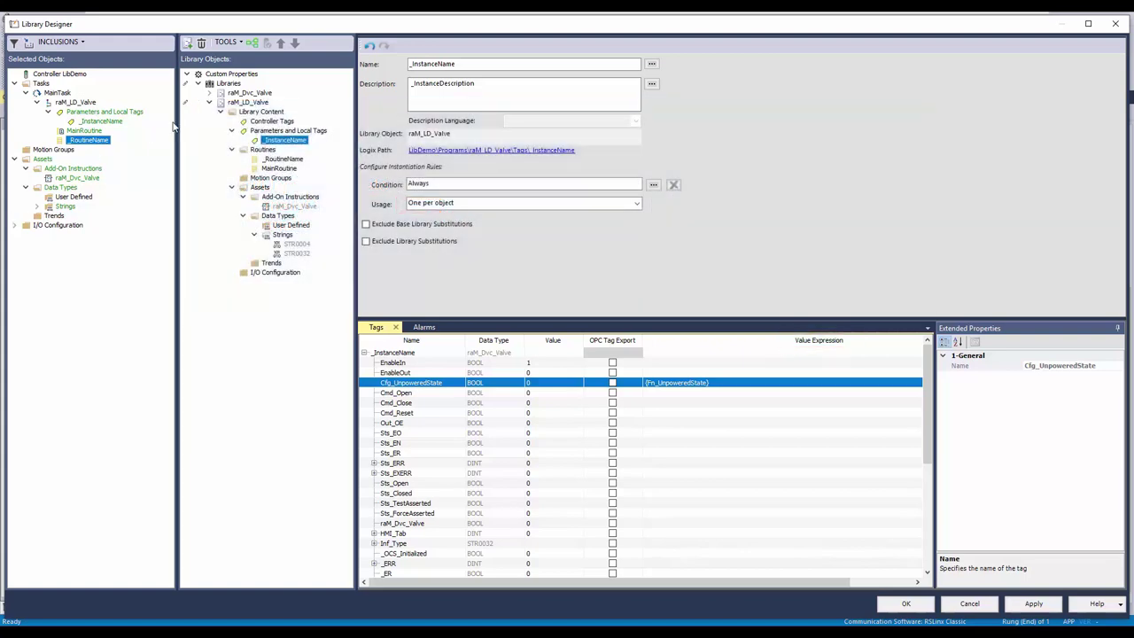
- Add a text substitution to raM_LD_Valve that replaces _InstanceName with the TagName parameter
{"action": "left_click", "coordinate": [284, 159]}
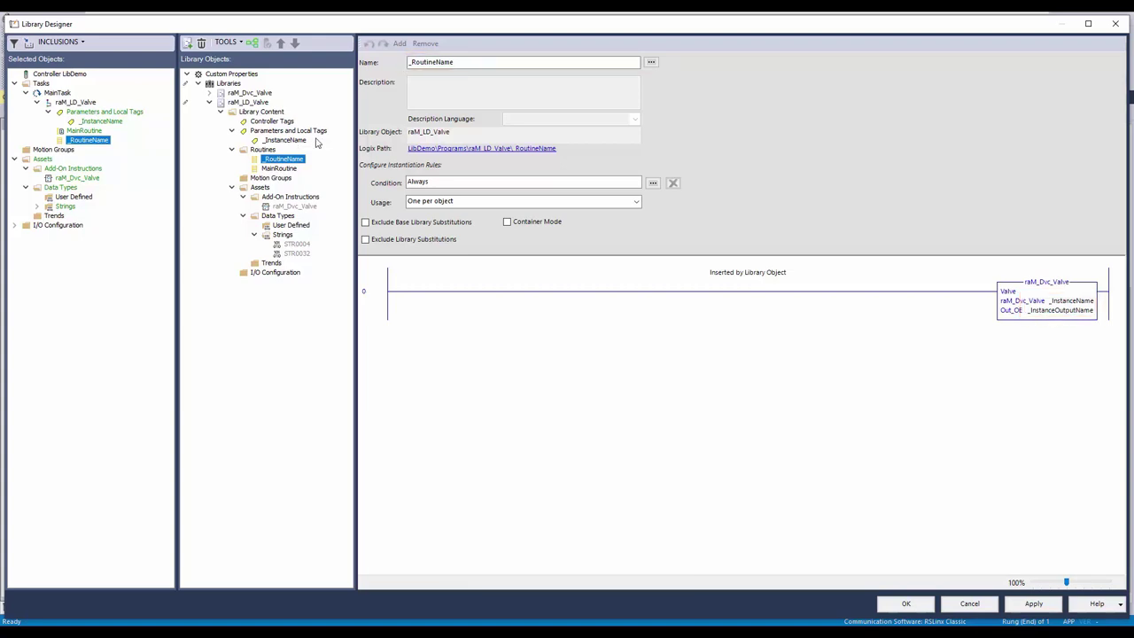
{"action": "left_click", "coordinate": [255, 103]}
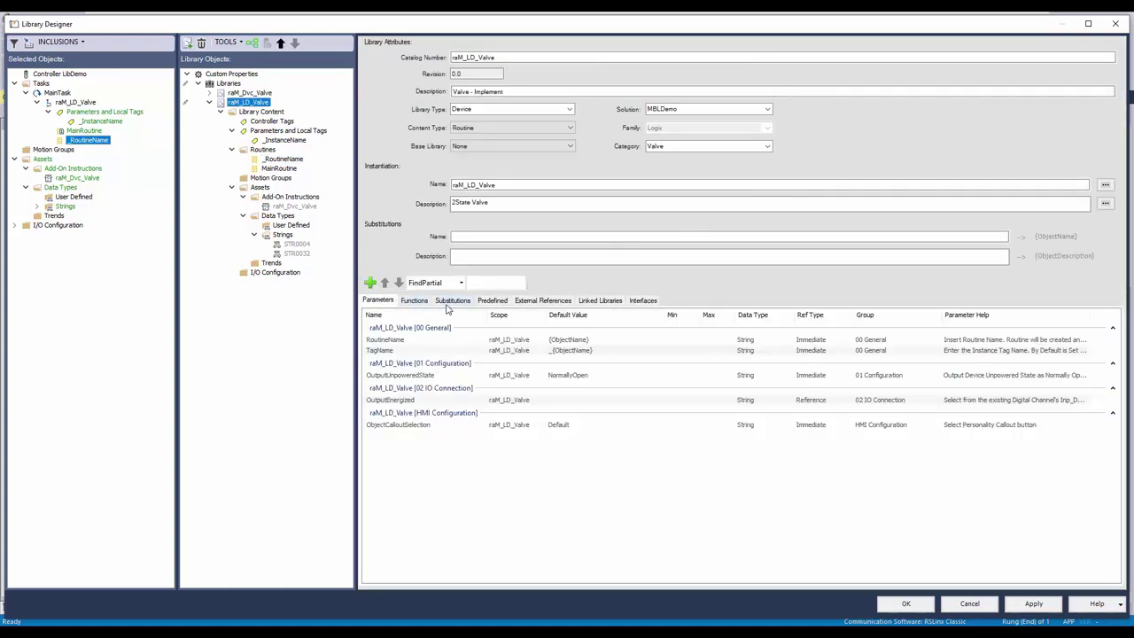
{"action": "left_click", "coordinate": [450, 301]}
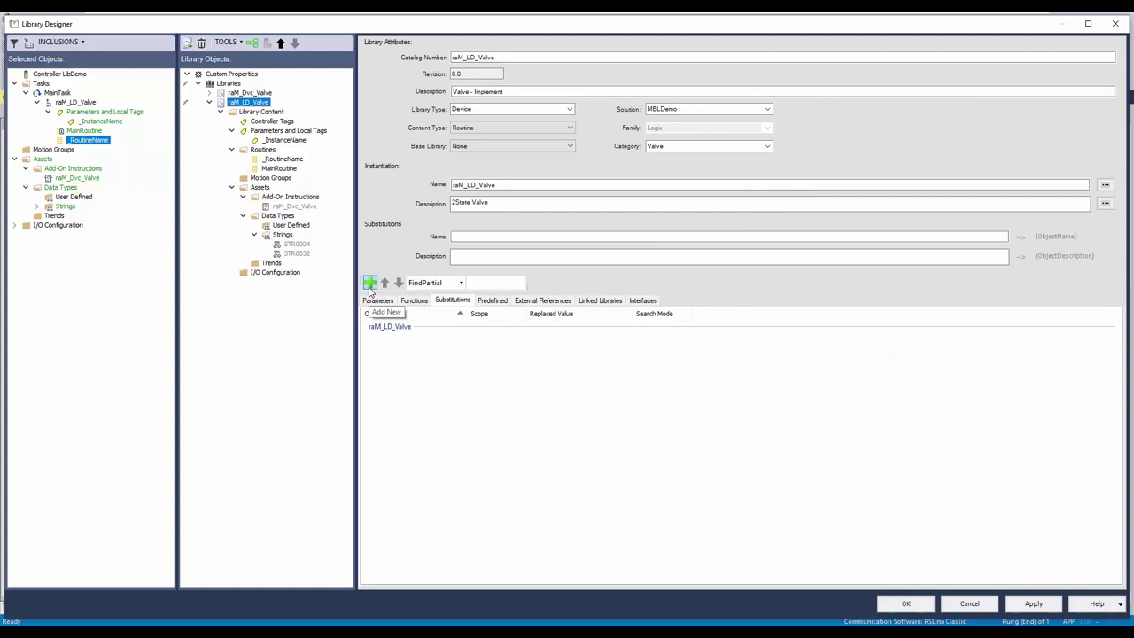
{"action": "left_click", "coordinate": [370, 284]}
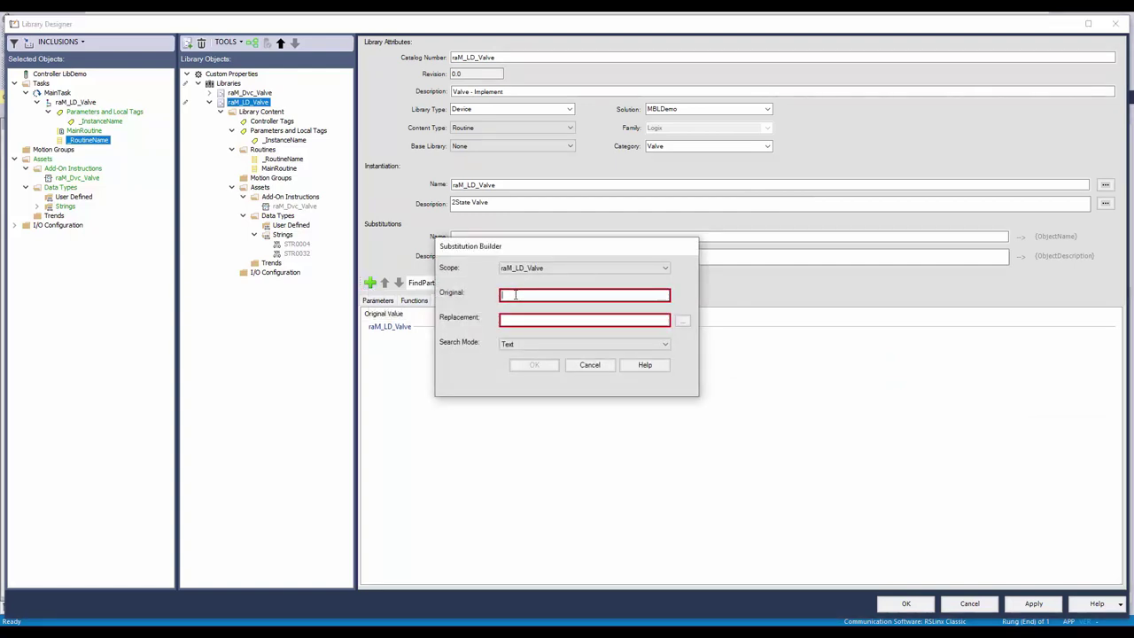
{"action": "type", "text": "_InstanceName"}
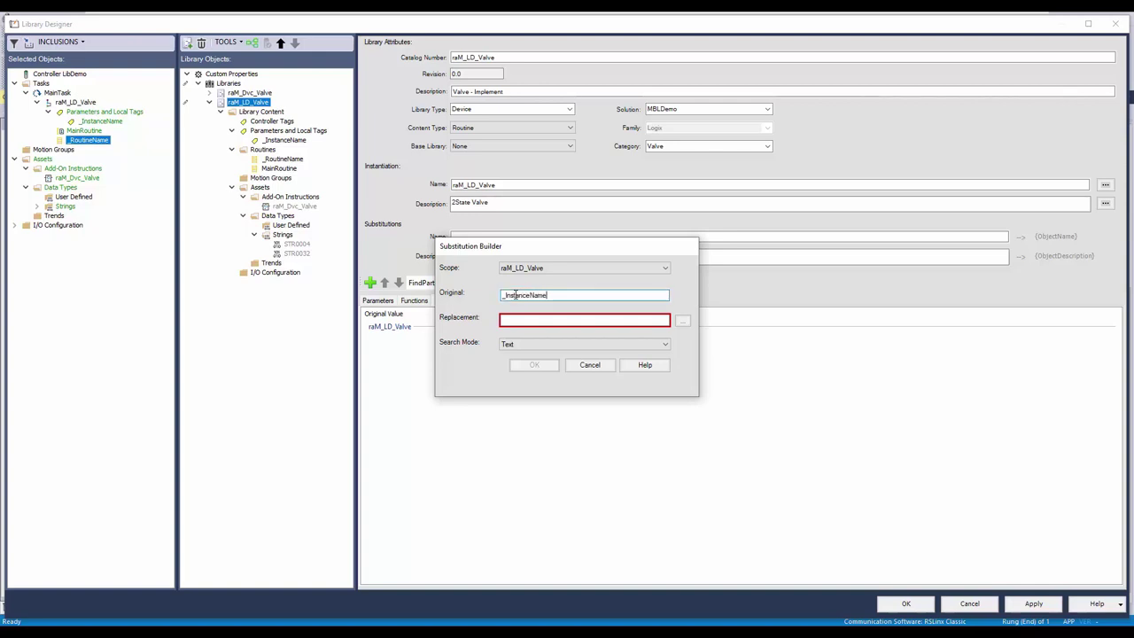
{"action": "left_click", "coordinate": [558, 319]}
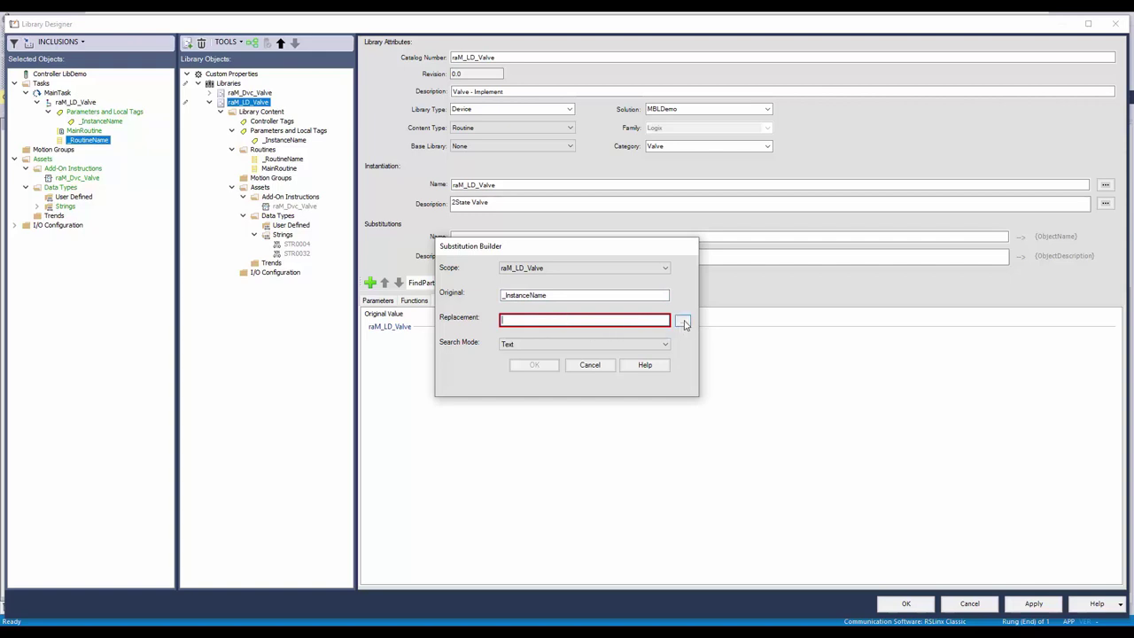
{"action": "left_click", "coordinate": [684, 323]}
{"action": "left_click", "coordinate": [294, 258]}
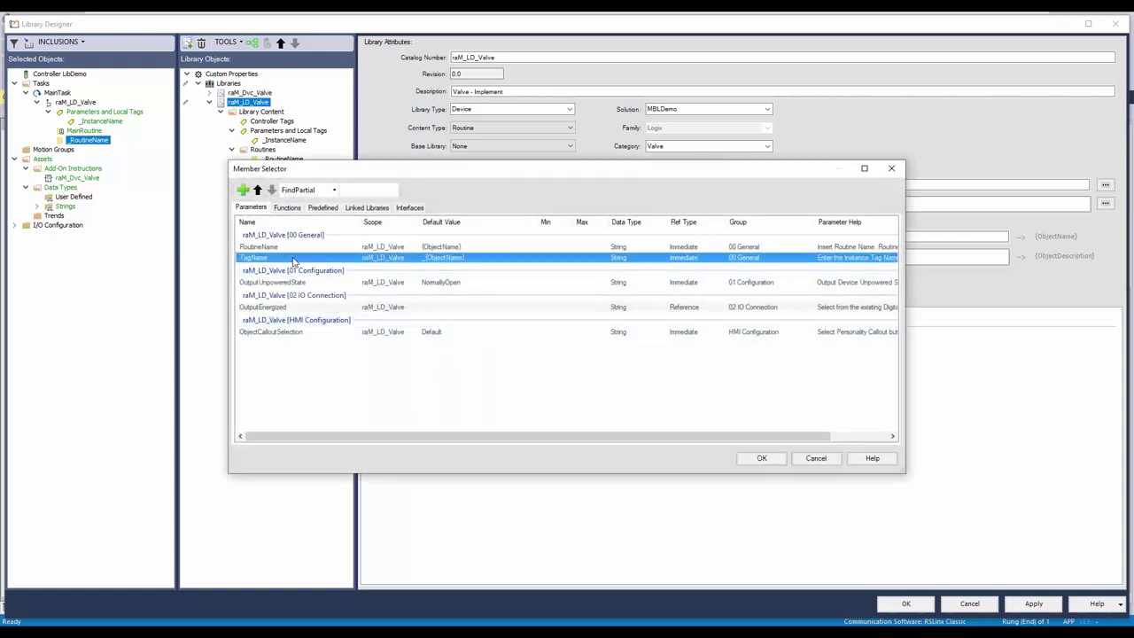
{"action": "double_click", "coordinate": [295, 258]}
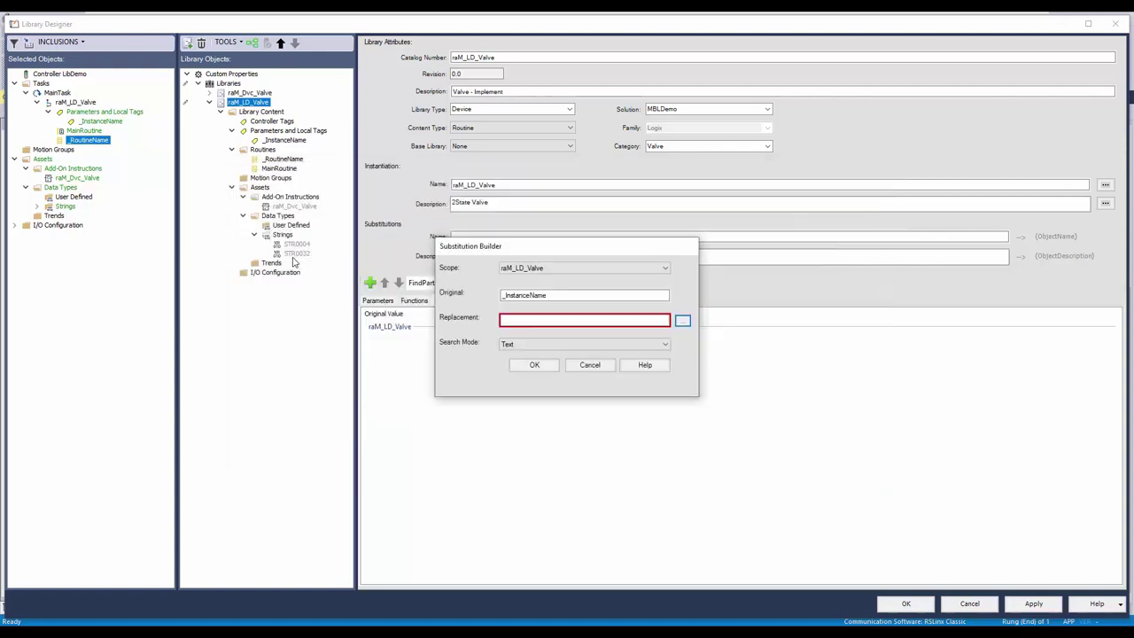
{"action": "left_click", "coordinate": [540, 372]}
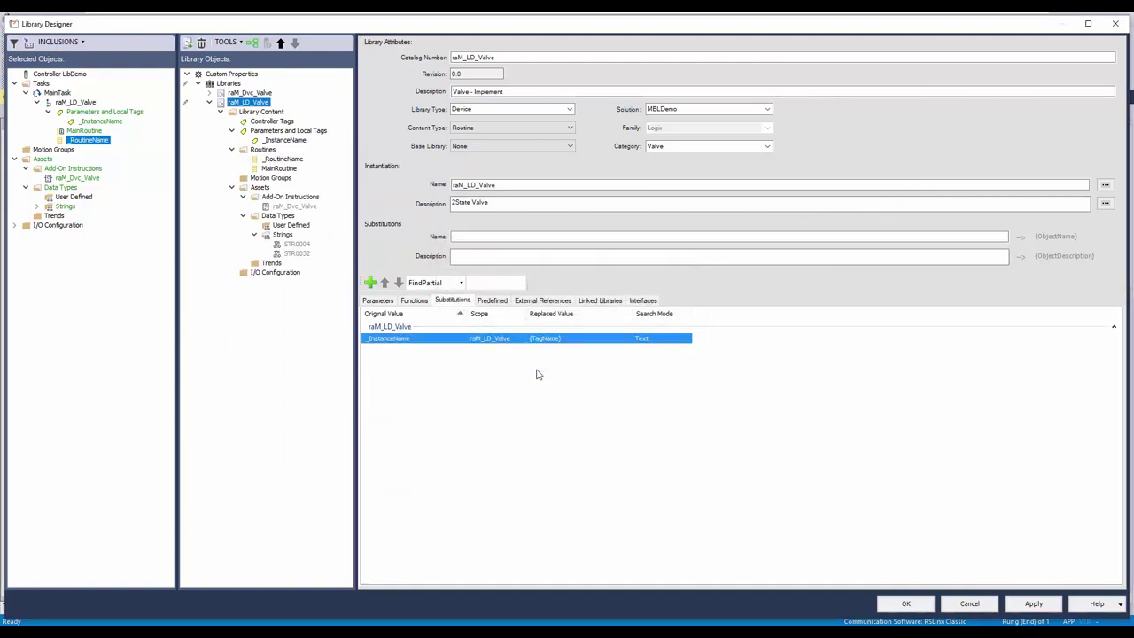
- Add a text substitution that replaces _RoutineName with the RoutineName parameter
{"action": "left_click", "coordinate": [371, 282]}
{"action": "left_click", "coordinate": [520, 294]}
{"action": "type", "text": "_RoutineName"}
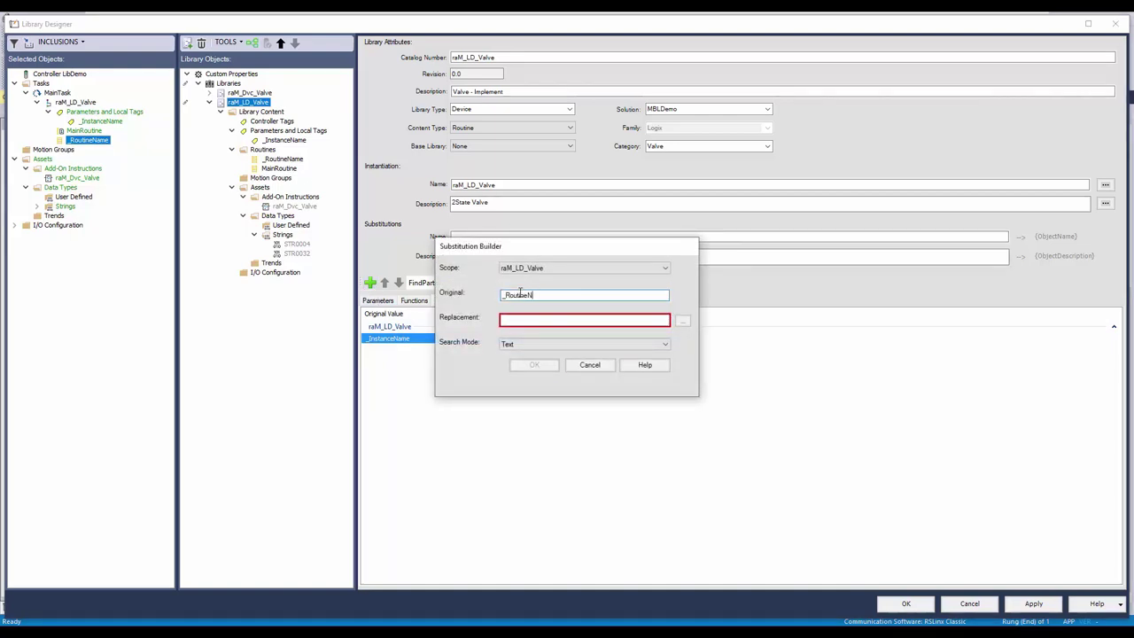
{"action": "left_click", "coordinate": [682, 320]}
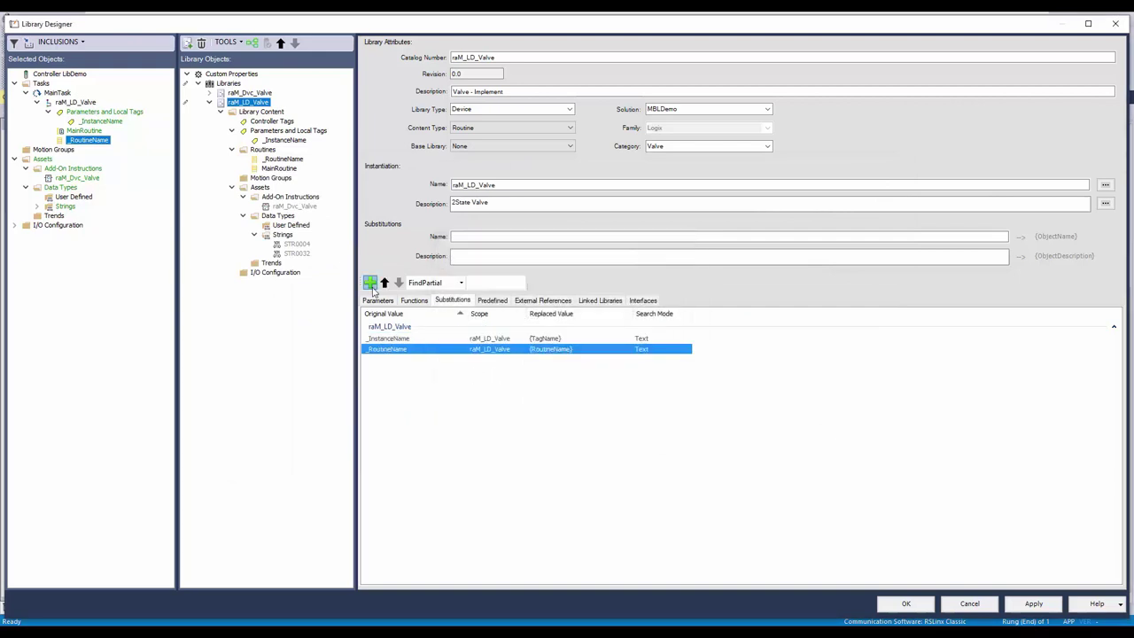
- Add a text substitution that replaces _InstanceDescription with the predefined value {ObjectDescription}
{"action": "left_click", "coordinate": [371, 282]}
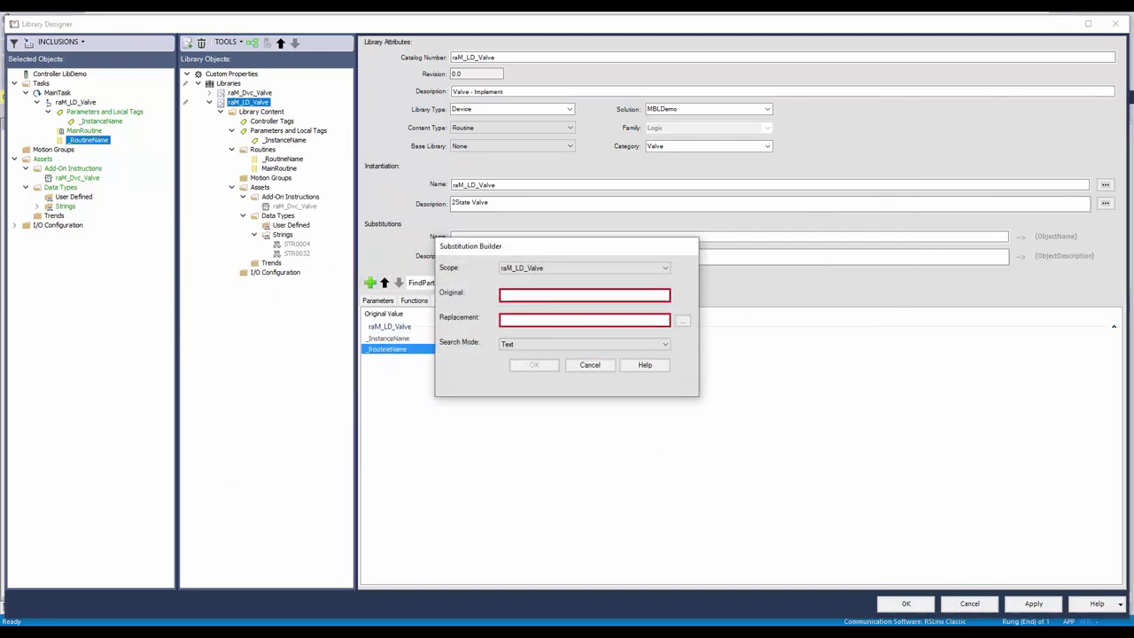
{"action": "type", "text": "_InstanceDescription"}
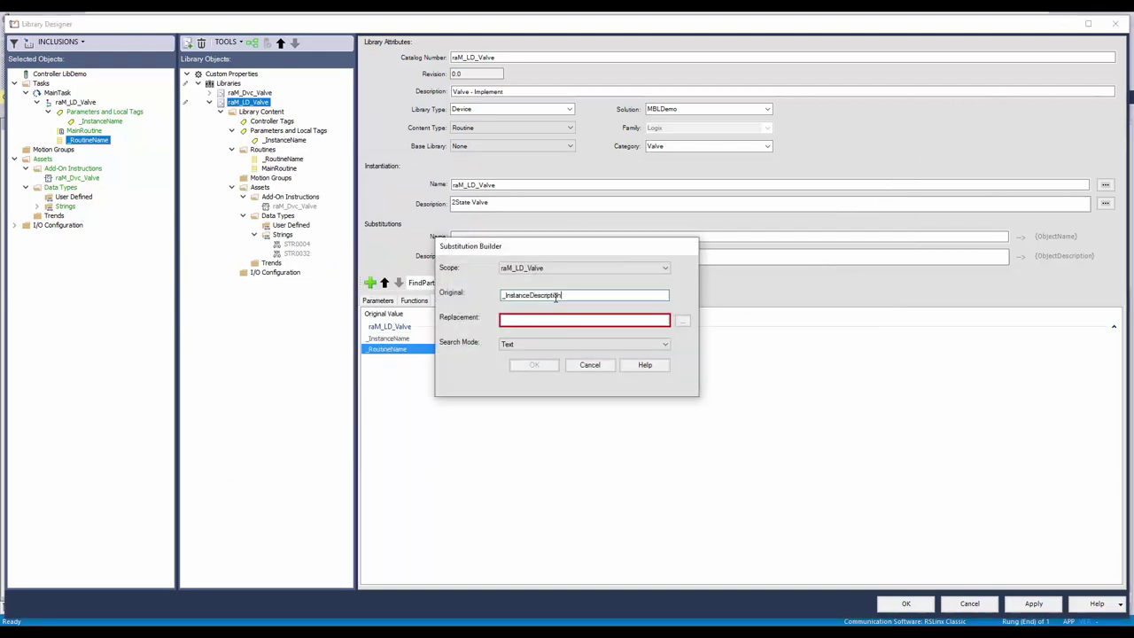
{"action": "left_click", "coordinate": [682, 320]}
{"action": "left_click", "coordinate": [314, 208]}
{"action": "double_click", "coordinate": [292, 350]}
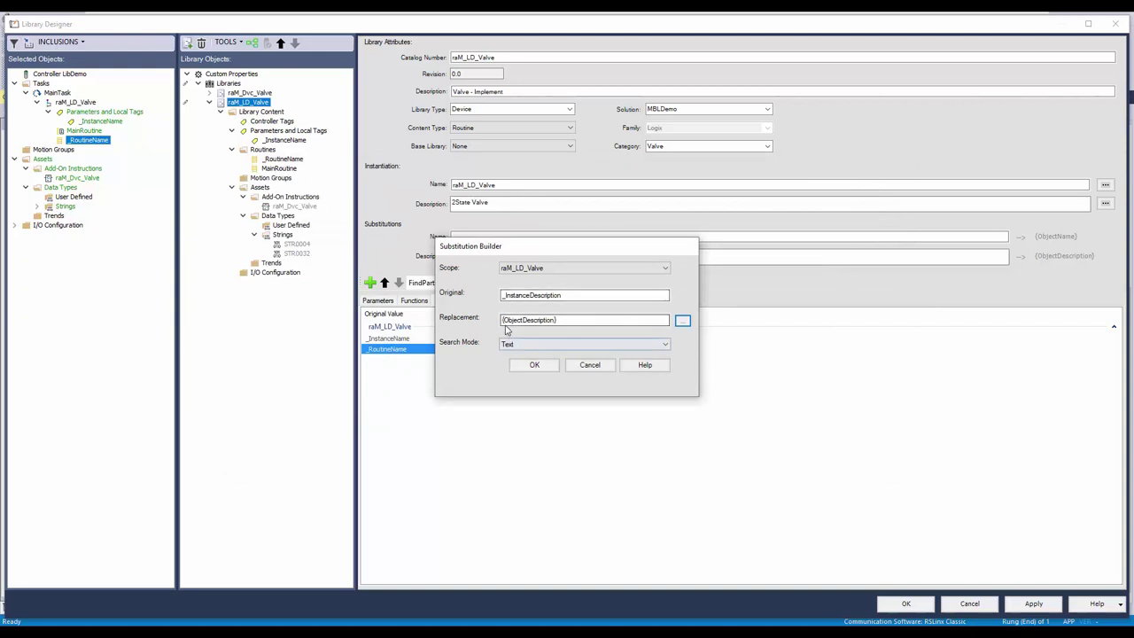
{"action": "left_click", "coordinate": [533, 365]}
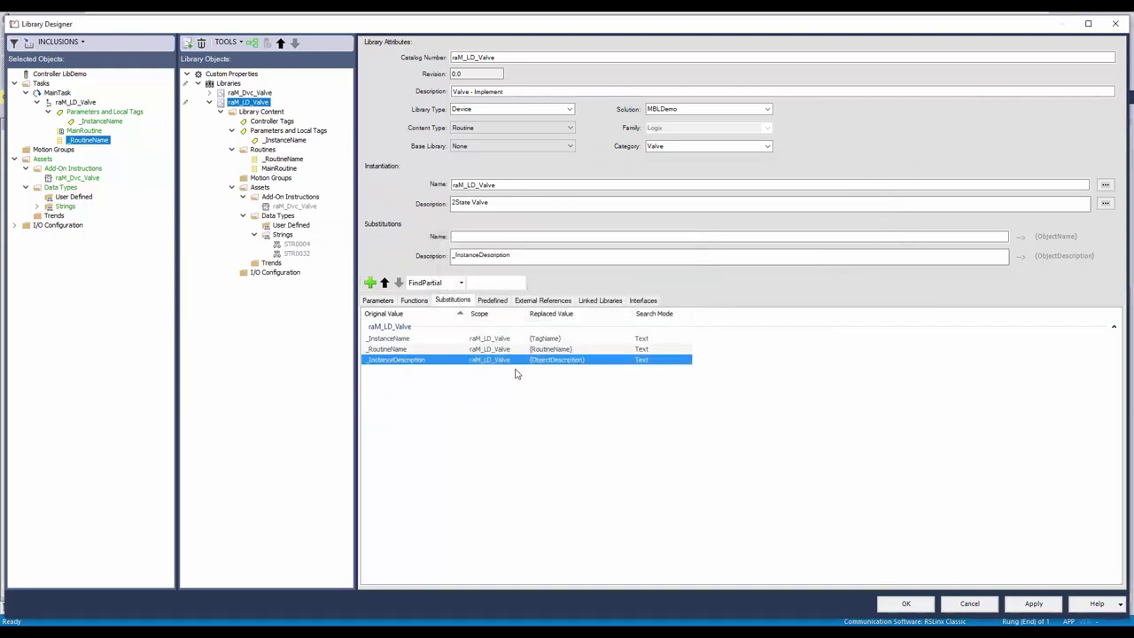
- Add a text substitution replacing _InstanceOutputName with the OutputEnergized parameter, and check the substitutions in the _RoutineName routine and _InstanceName tag
{"action": "left_click", "coordinate": [371, 282]}
{"action": "type", "text": "_InstanceOutputName"}
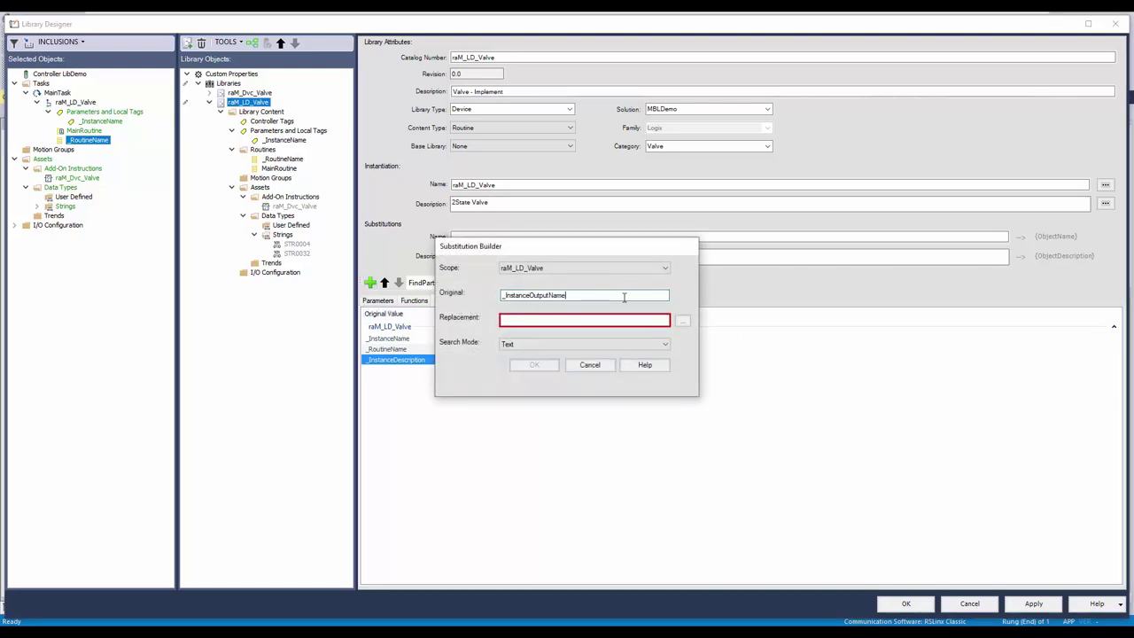
{"action": "left_click", "coordinate": [682, 321]}
{"action": "left_click", "coordinate": [265, 308]}
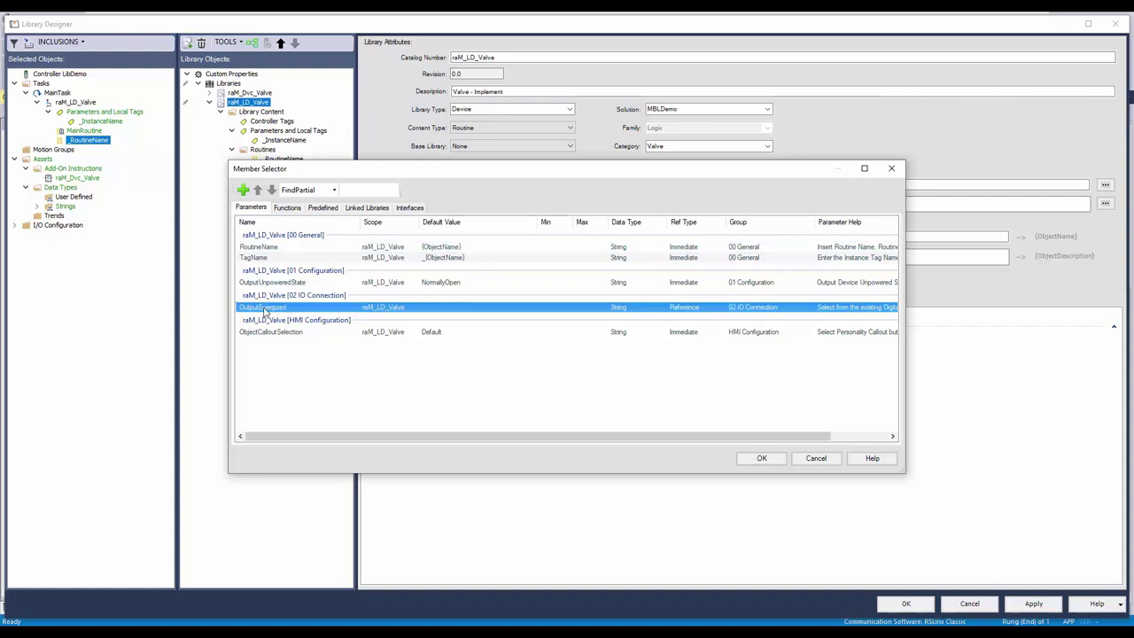
{"action": "double_click", "coordinate": [266, 308]}
{"action": "left_click", "coordinate": [532, 364]}
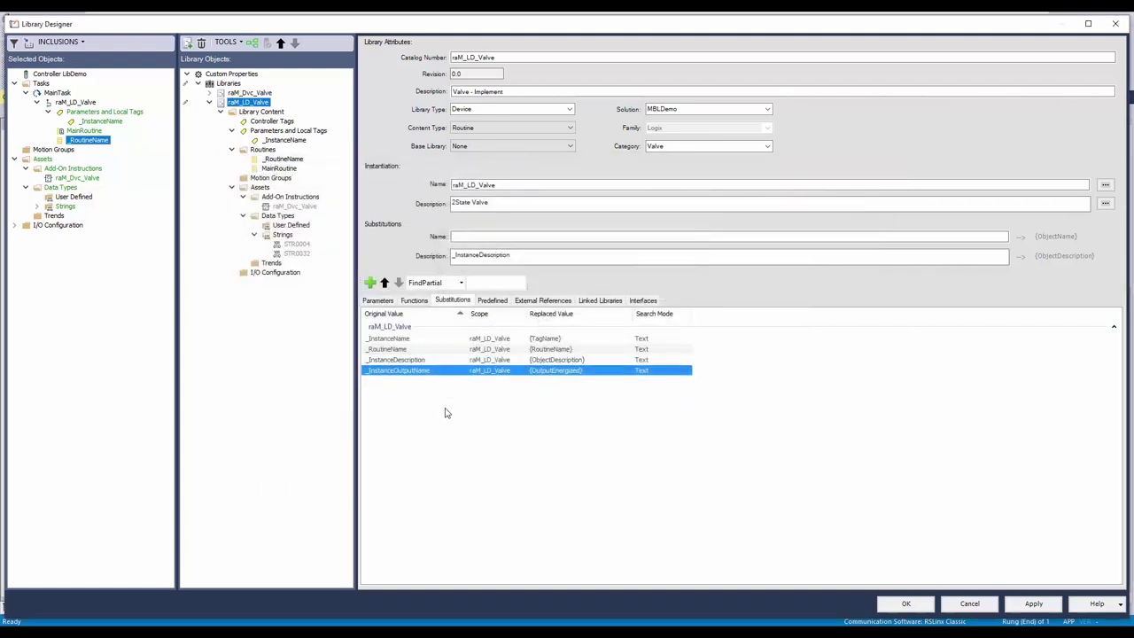
{"action": "left_click", "coordinate": [283, 159]}
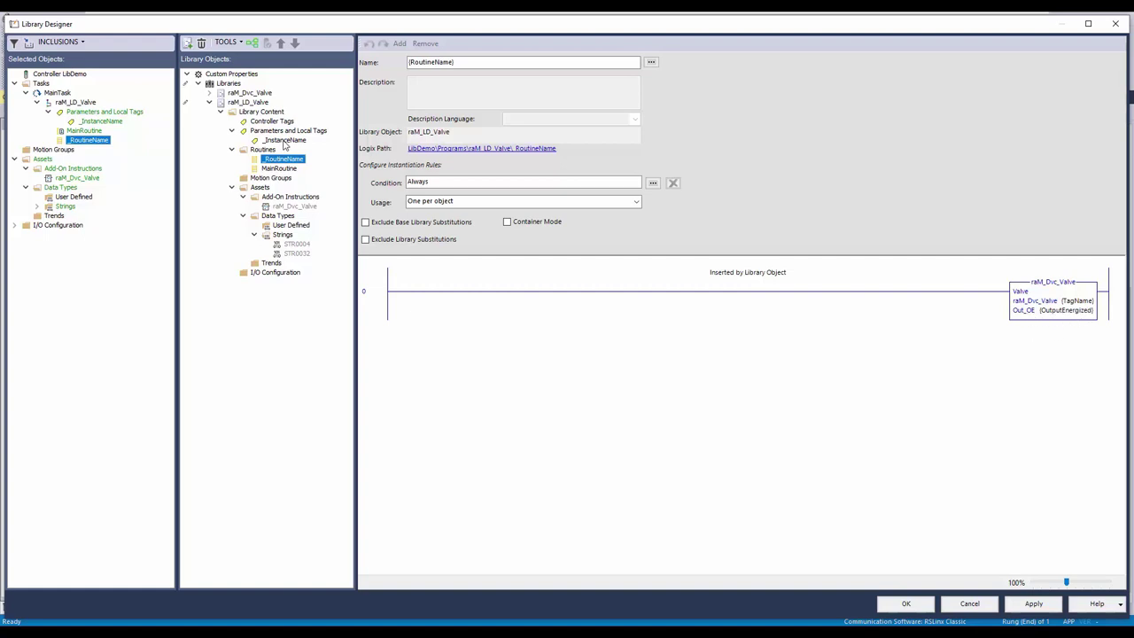
{"action": "left_click", "coordinate": [284, 142]}
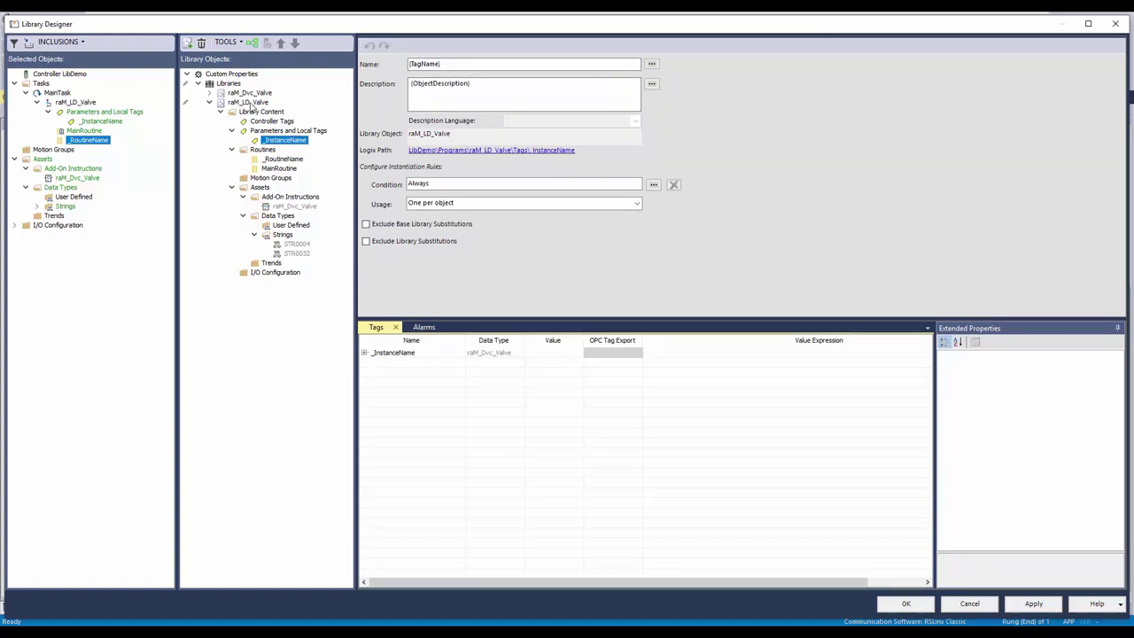
- Set the instantiation condition of the JSR rung in raM_LD_Valve's MainRoutine to '{RoutineName}' <> 'MainRoutine' and validate the expression
{"action": "left_click", "coordinate": [249, 103]}
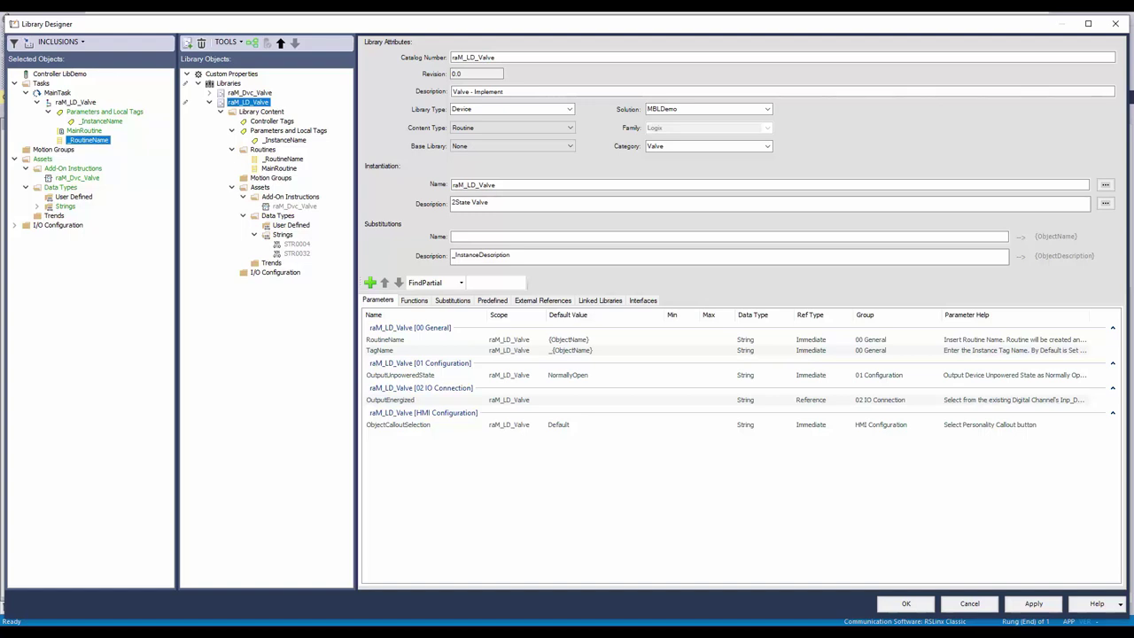
{"action": "left_click", "coordinate": [279, 169]}
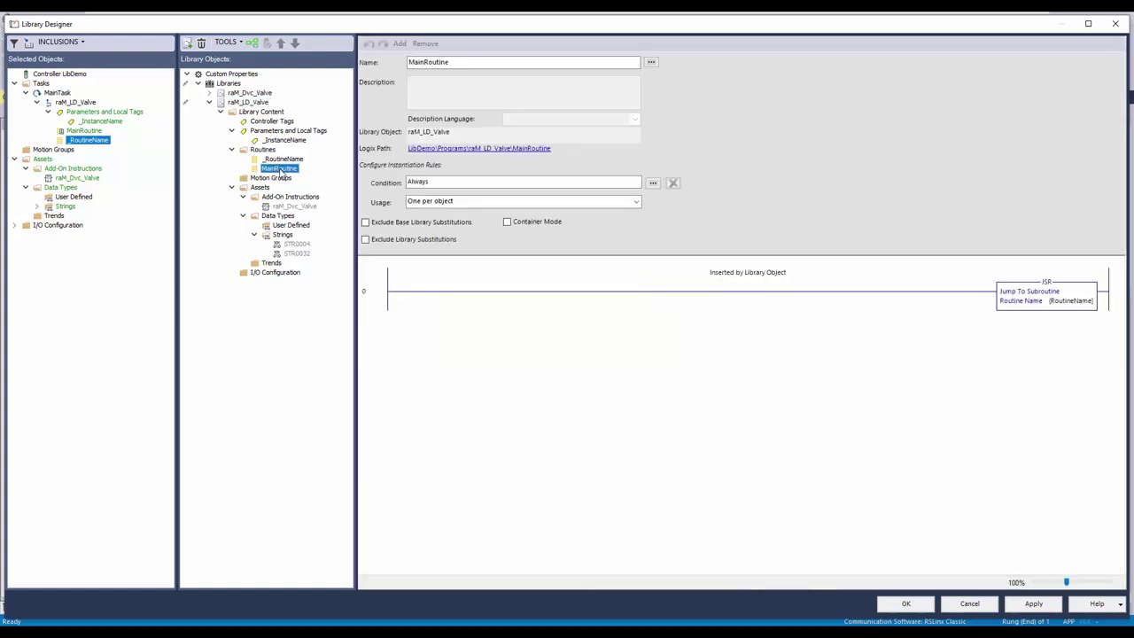
{"action": "left_click", "coordinate": [381, 296]}
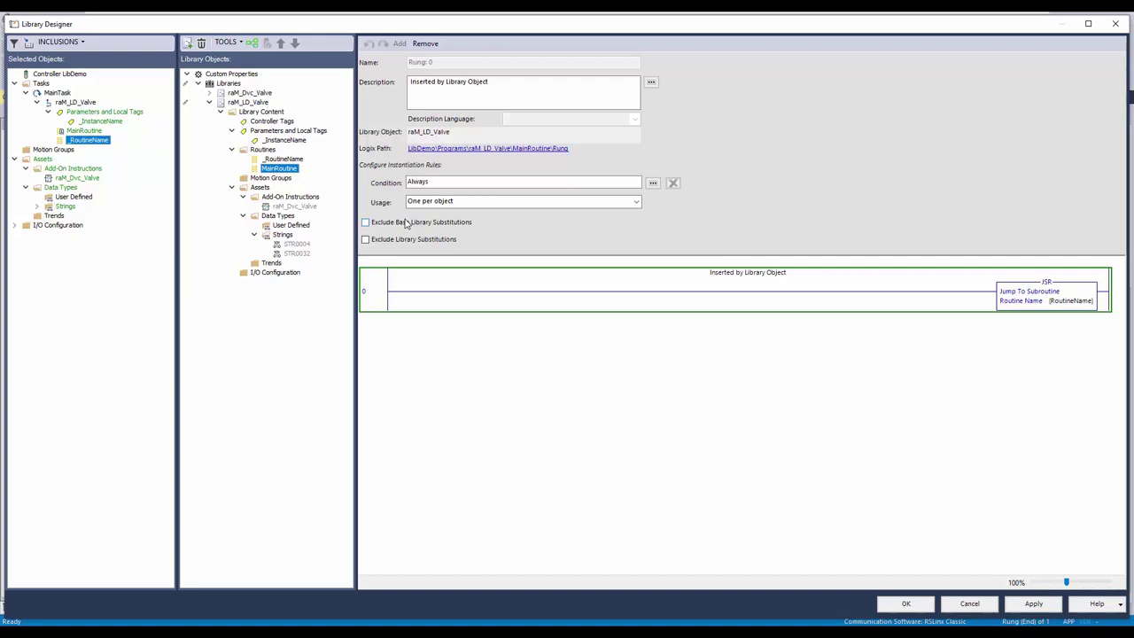
{"action": "left_click", "coordinate": [653, 183]}
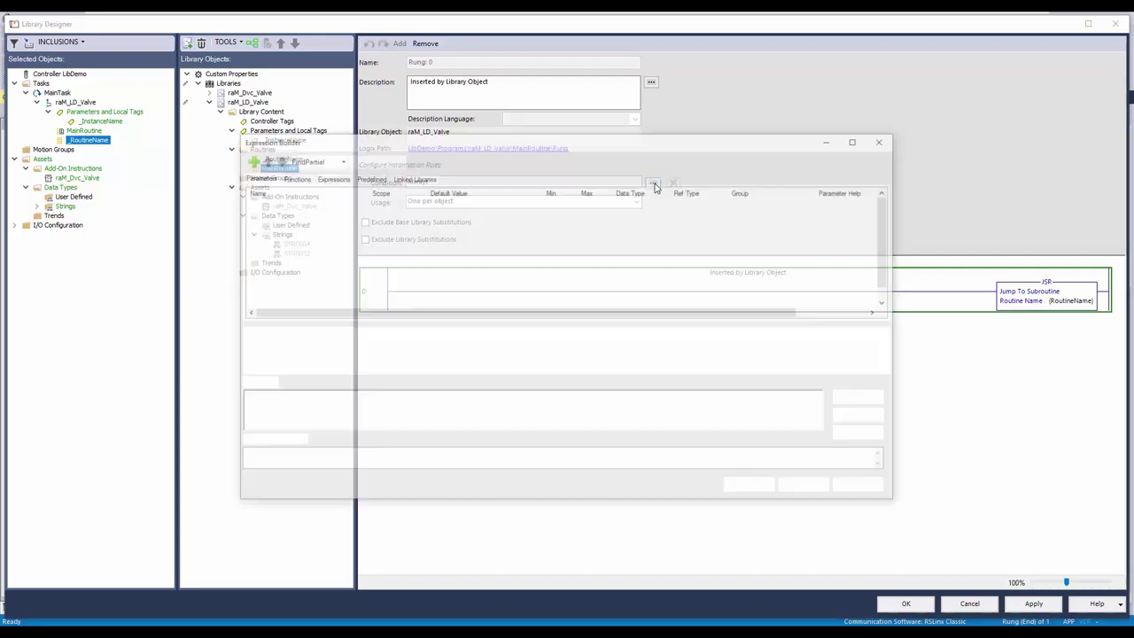
{"action": "key", "text": "Delete"}
{"action": "double_click", "coordinate": [264, 215]}
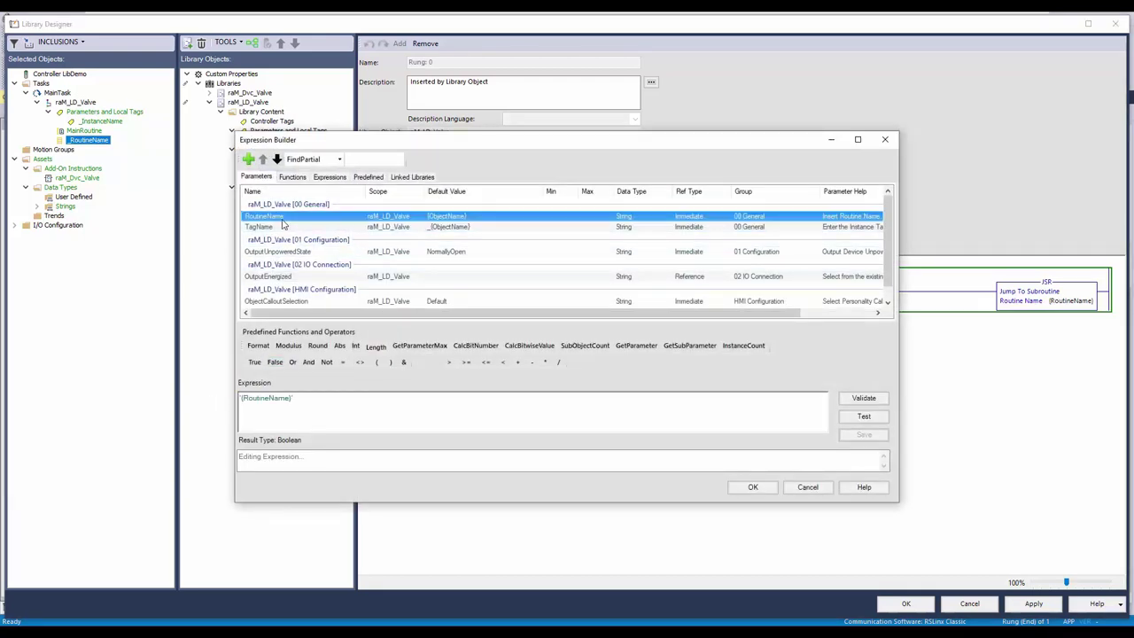
{"action": "left_click", "coordinate": [360, 362]}
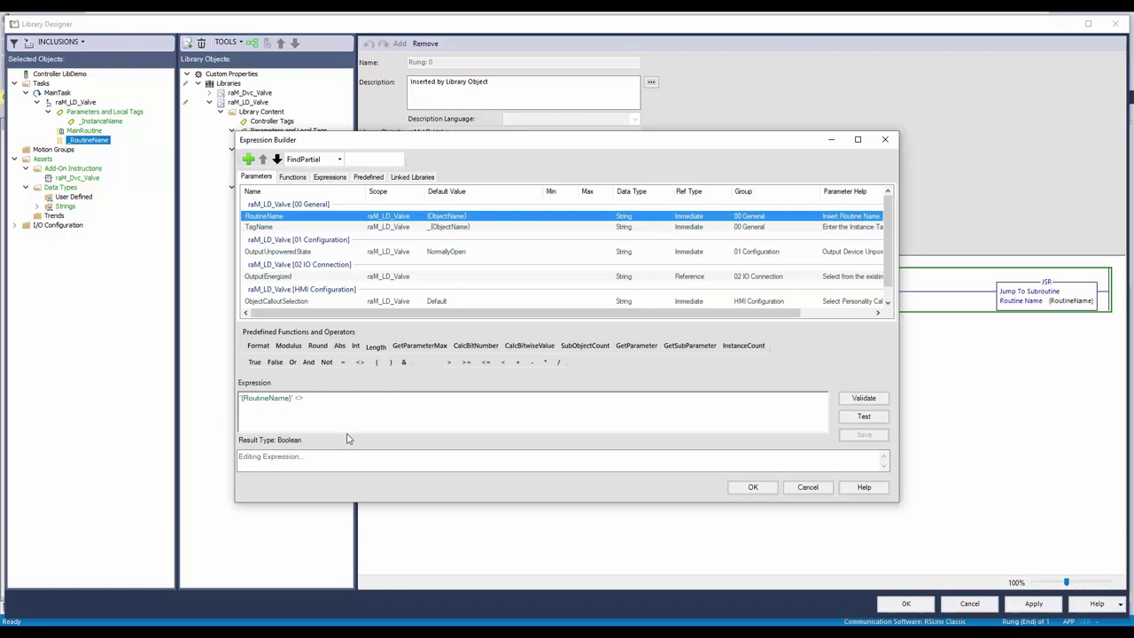
{"action": "type", "text": "'MainRoutine"}
{"action": "left_click", "coordinate": [860, 403]}
{"action": "left_click", "coordinate": [755, 494]}
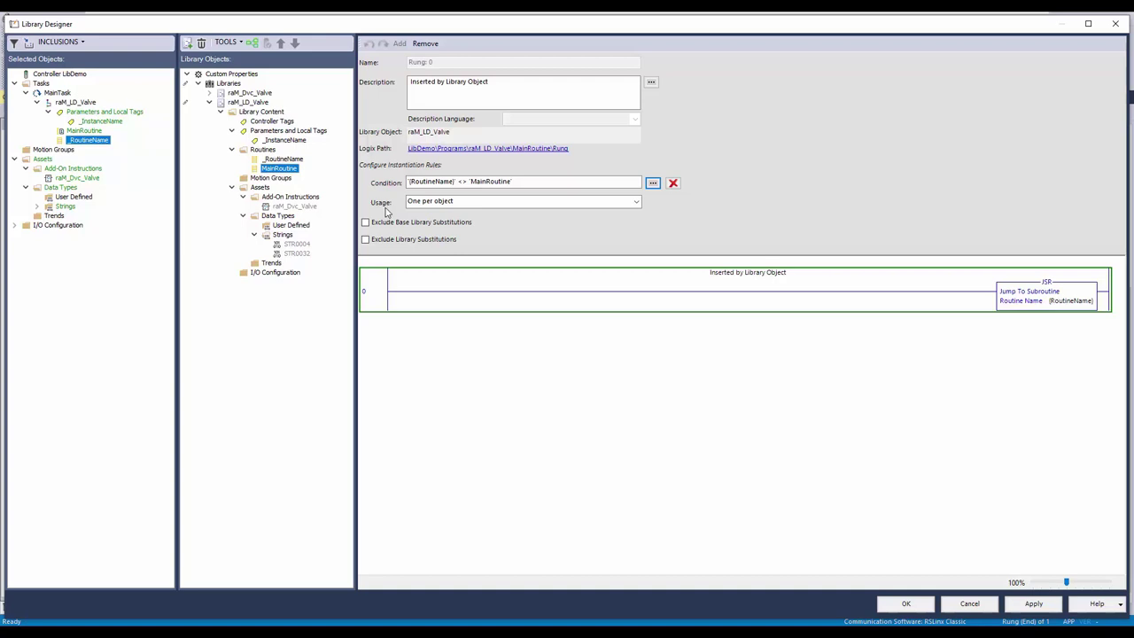
- Set the usage of both the JSR rung and MainRoutine itself to Include Once
{"action": "left_click", "coordinate": [469, 202]}
{"action": "left_click", "coordinate": [445, 227]}
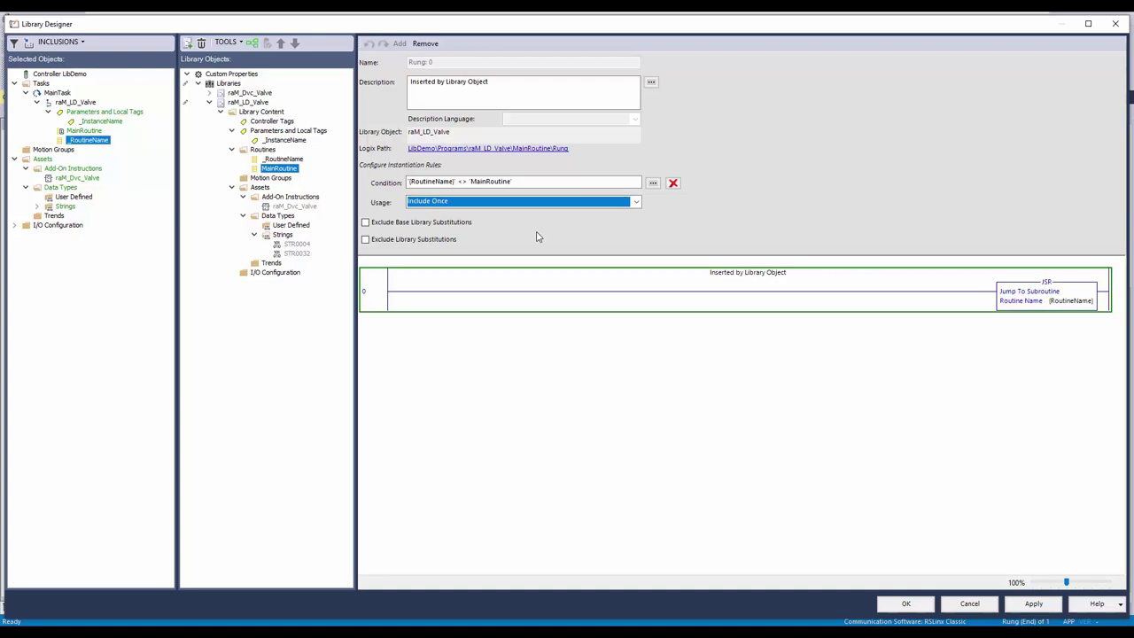
{"action": "left_click", "coordinate": [289, 169]}
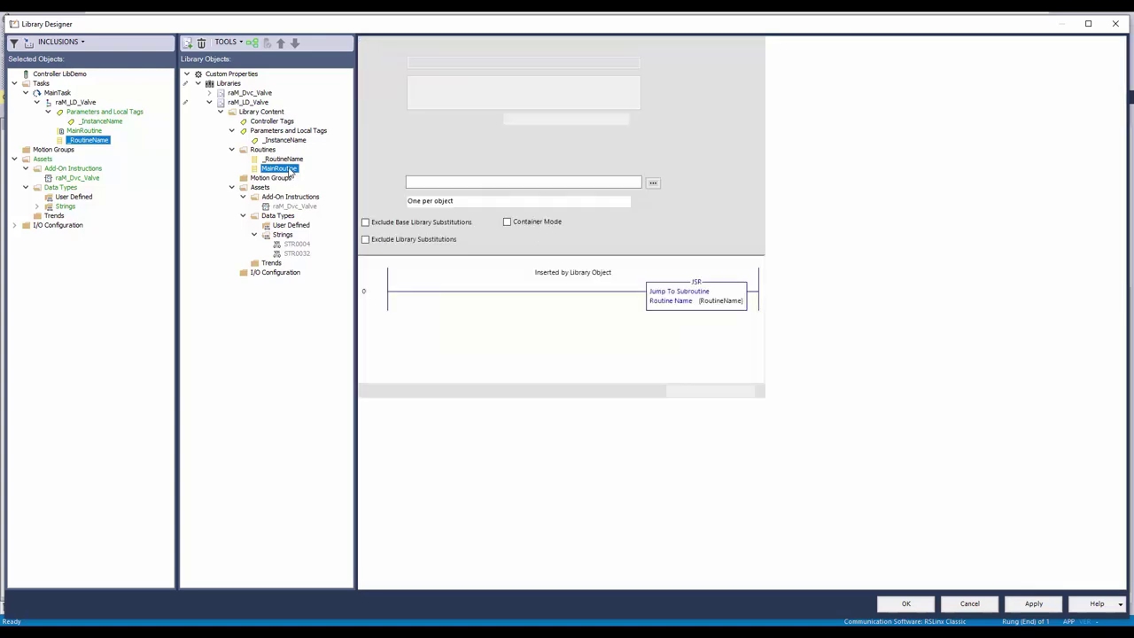
{"action": "left_click", "coordinate": [527, 204]}
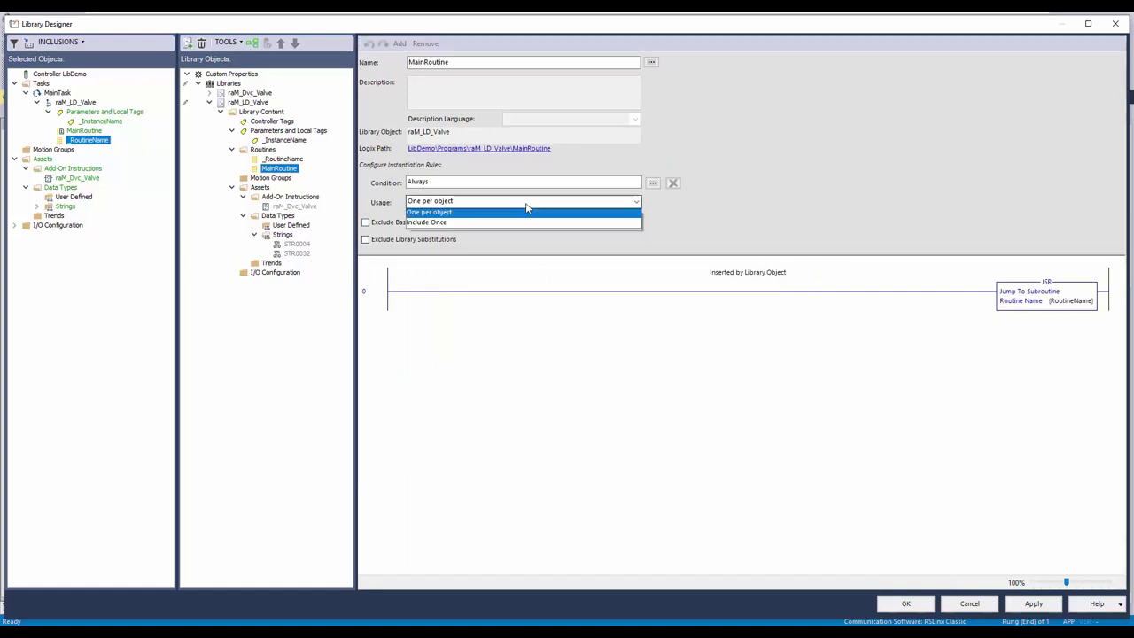
{"action": "left_click", "coordinate": [414, 225]}
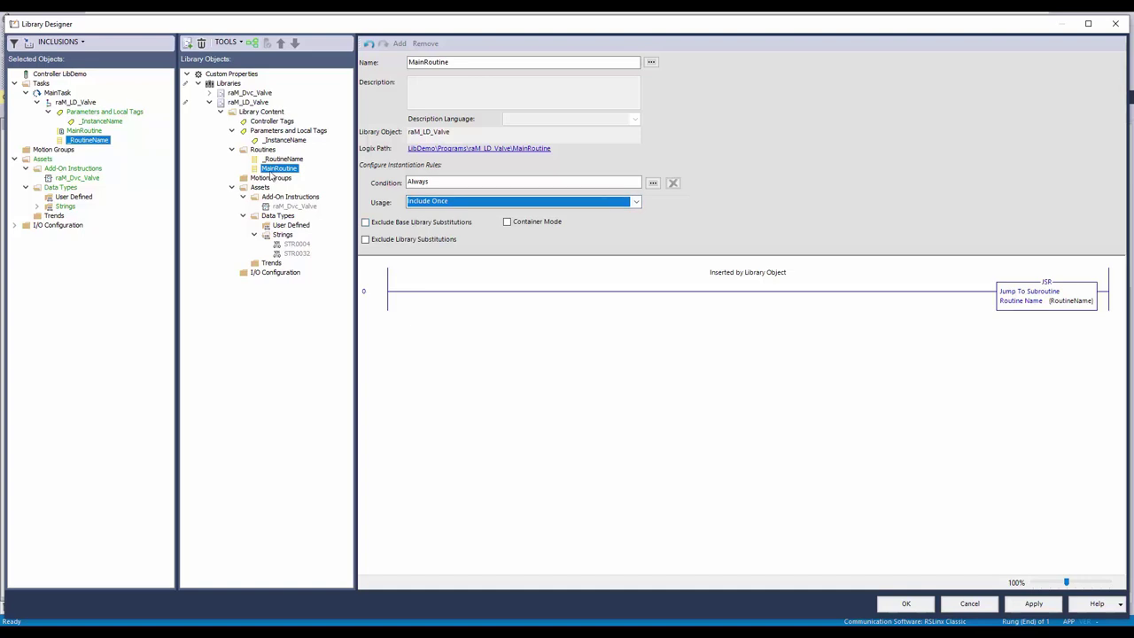
- Start a new external reference for raM_LD_Valve named Cmd_Close with the Bool data type
{"action": "left_click", "coordinate": [247, 102]}
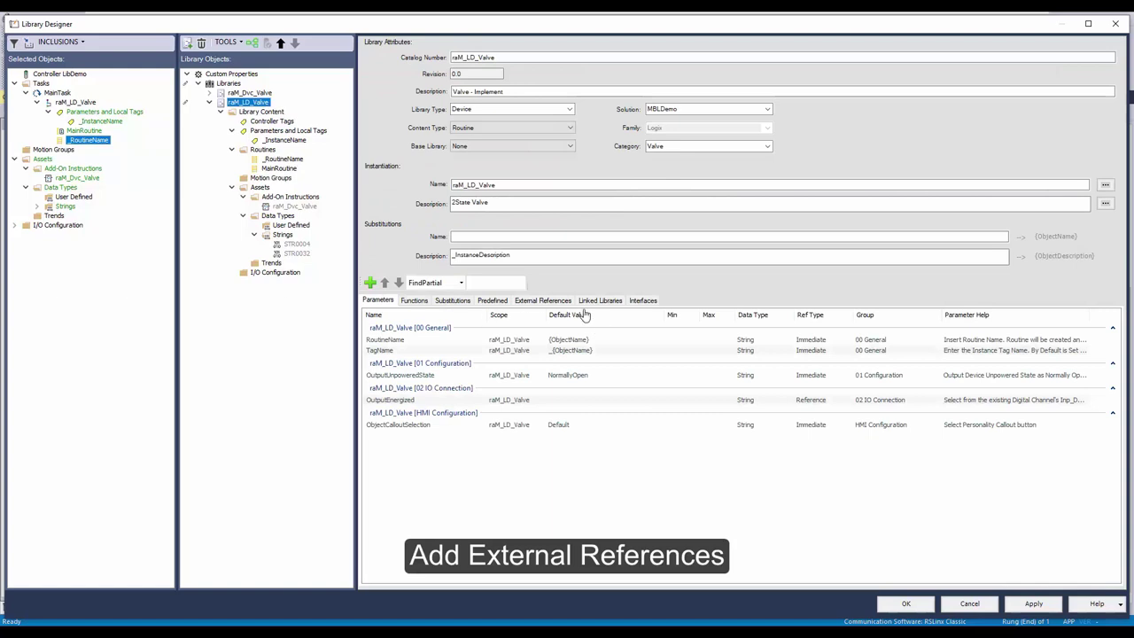
{"action": "left_click", "coordinate": [527, 301]}
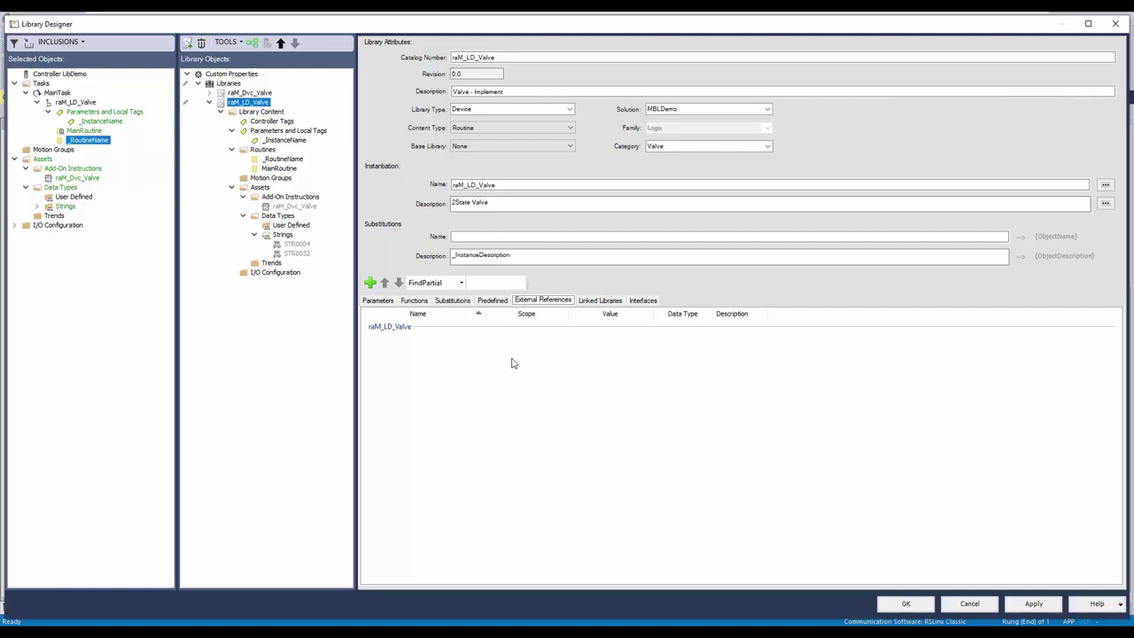
{"action": "left_click", "coordinate": [370, 283]}
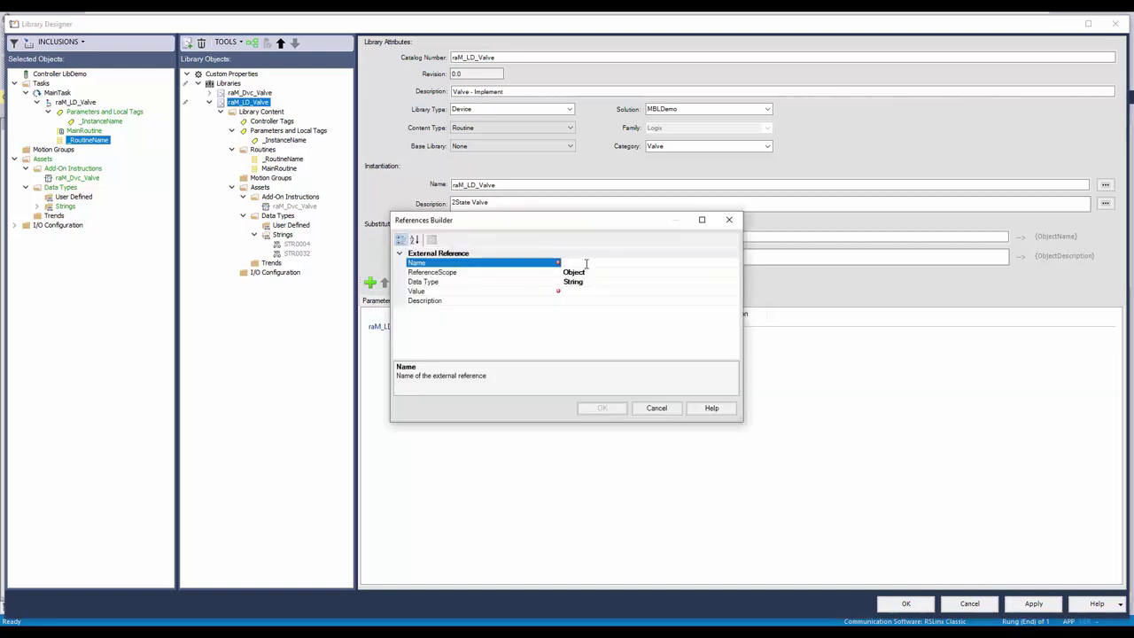
{"action": "type", "text": "Cmd_Close"}
{"action": "left_click", "coordinate": [627, 283]}
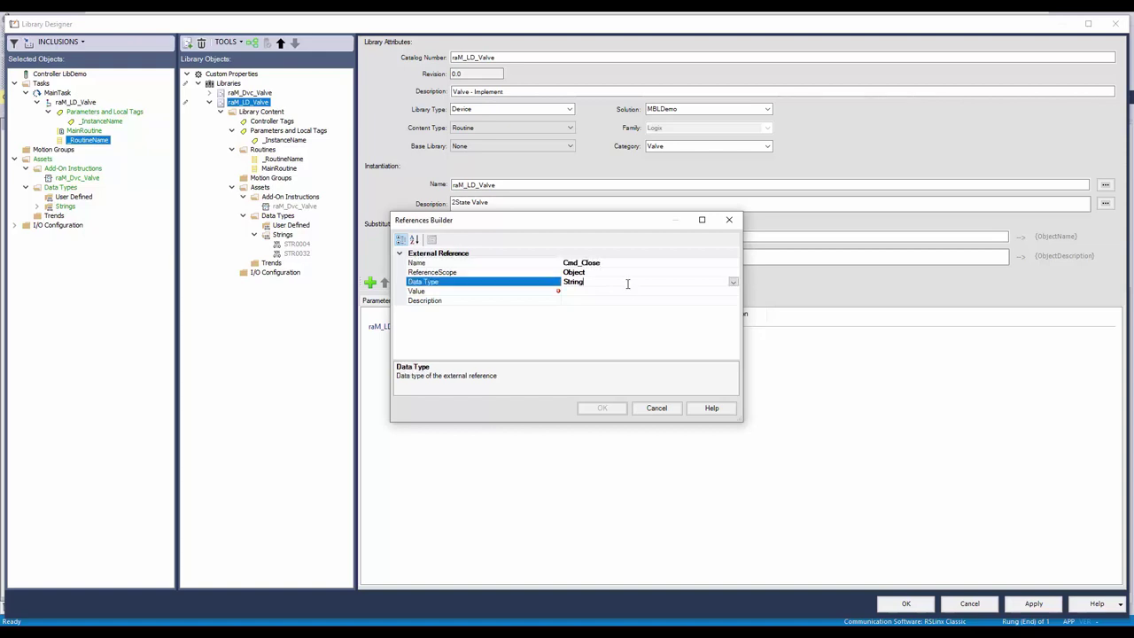
{"action": "left_click", "coordinate": [733, 281]}
{"action": "left_click", "coordinate": [583, 318]}
{"action": "left_click", "coordinate": [578, 291]}
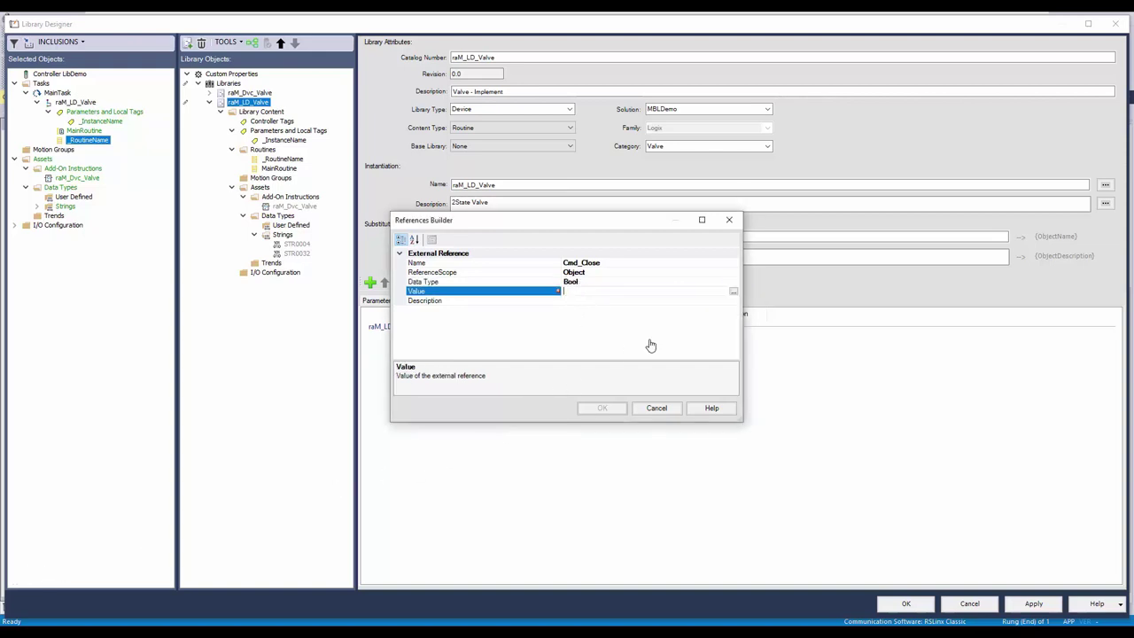
- Build the Cmd_Close reference's value as \{ProgramName}.{TagName}.Cmd_Close from the predefined ProgramName and the TagName parameter
{"action": "left_click", "coordinate": [734, 292]}
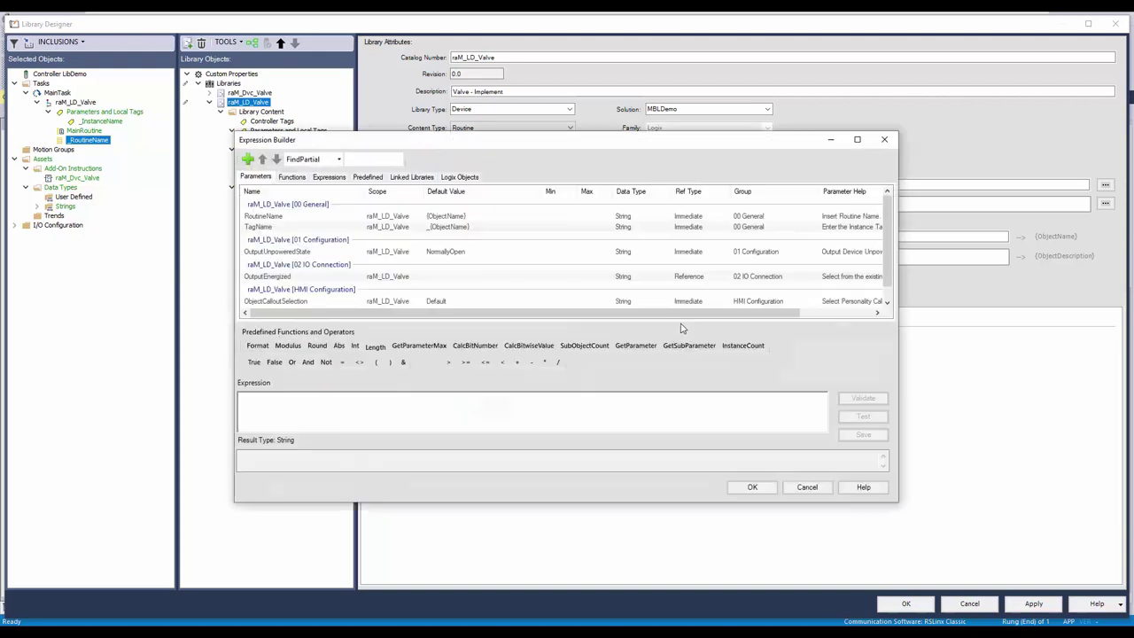
{"action": "left_click", "coordinate": [367, 177]}
{"action": "left_click", "coordinate": [281, 398]}
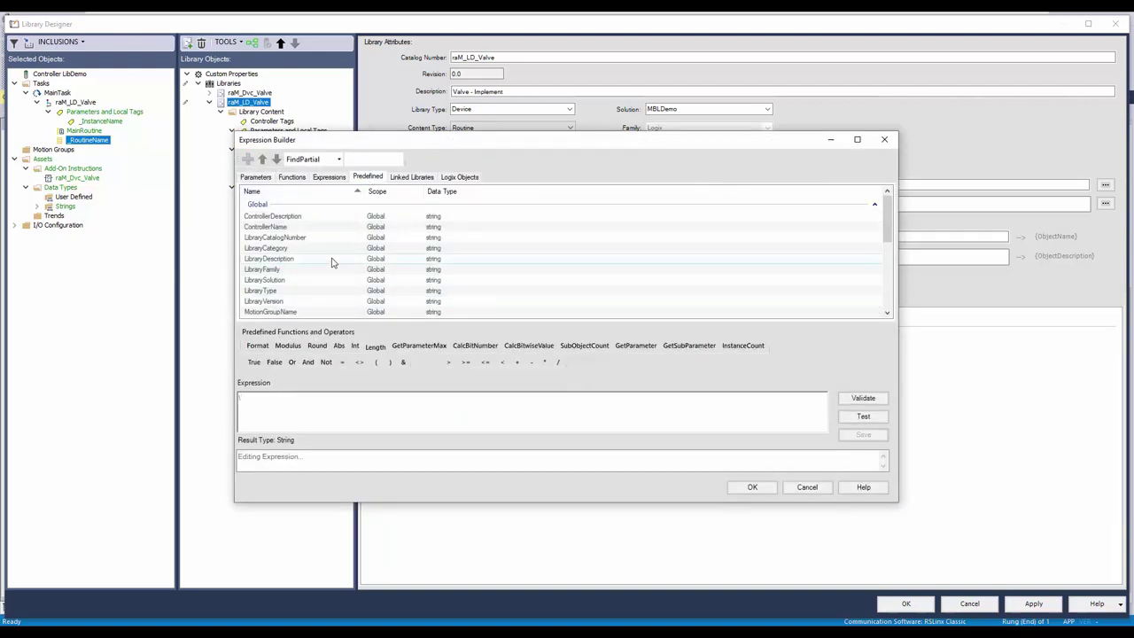
{"action": "scroll", "coordinate": [332, 263], "scroll_direction": "down", "scroll_amount": 3}
{"action": "scroll", "coordinate": [332, 263], "scroll_direction": "down", "scroll_amount": 3}
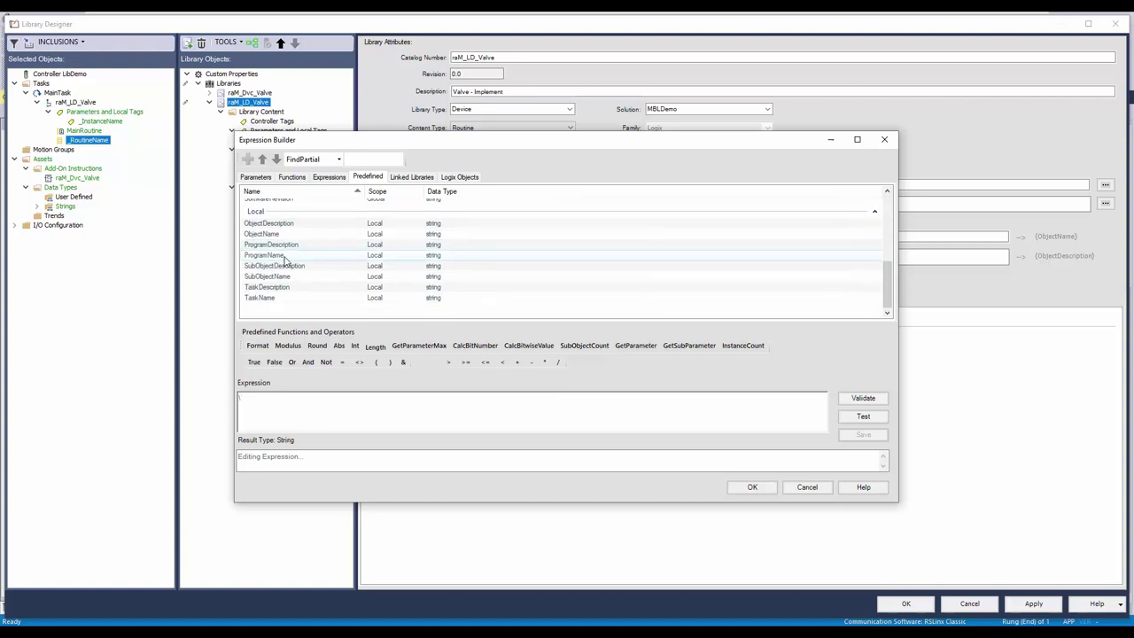
{"action": "double_click", "coordinate": [288, 256]}
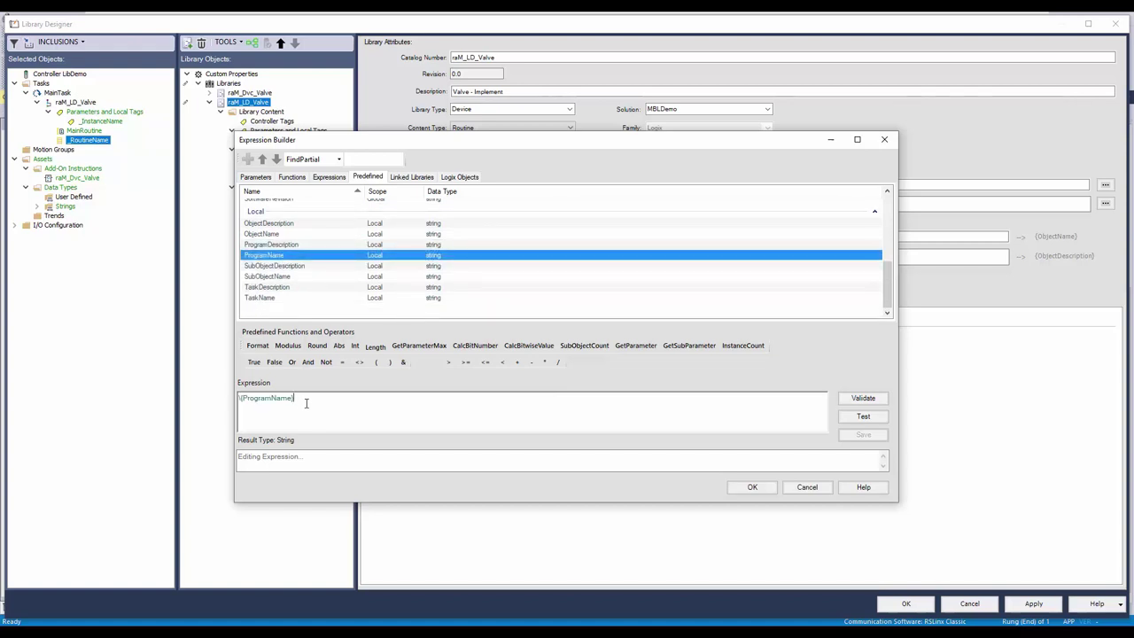
{"action": "left_click", "coordinate": [254, 177]}
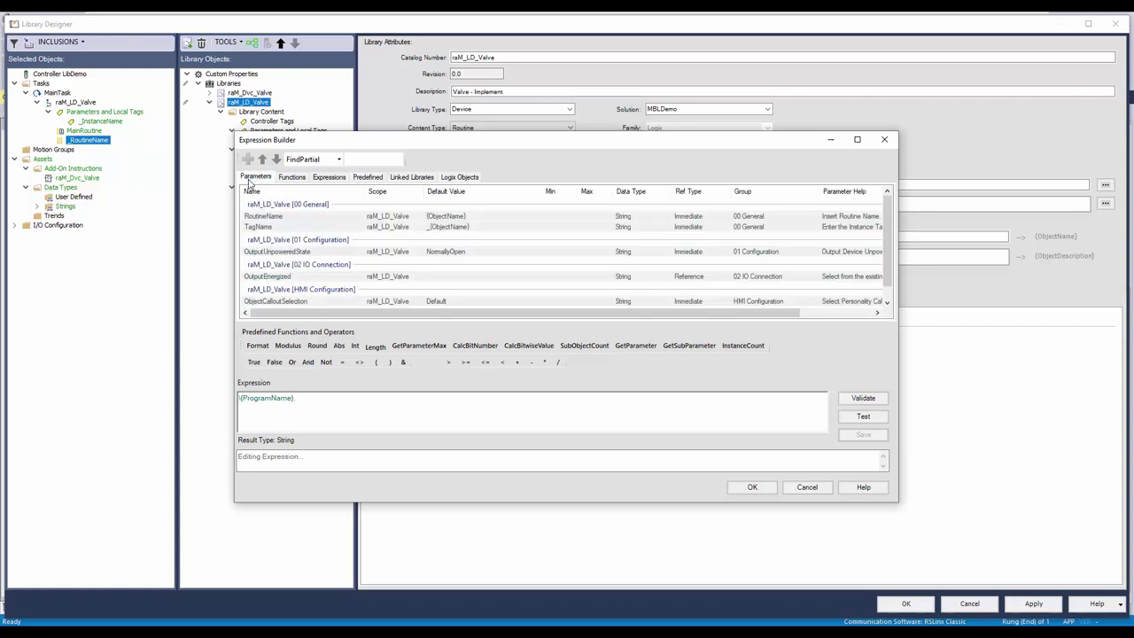
{"action": "double_click", "coordinate": [261, 226]}
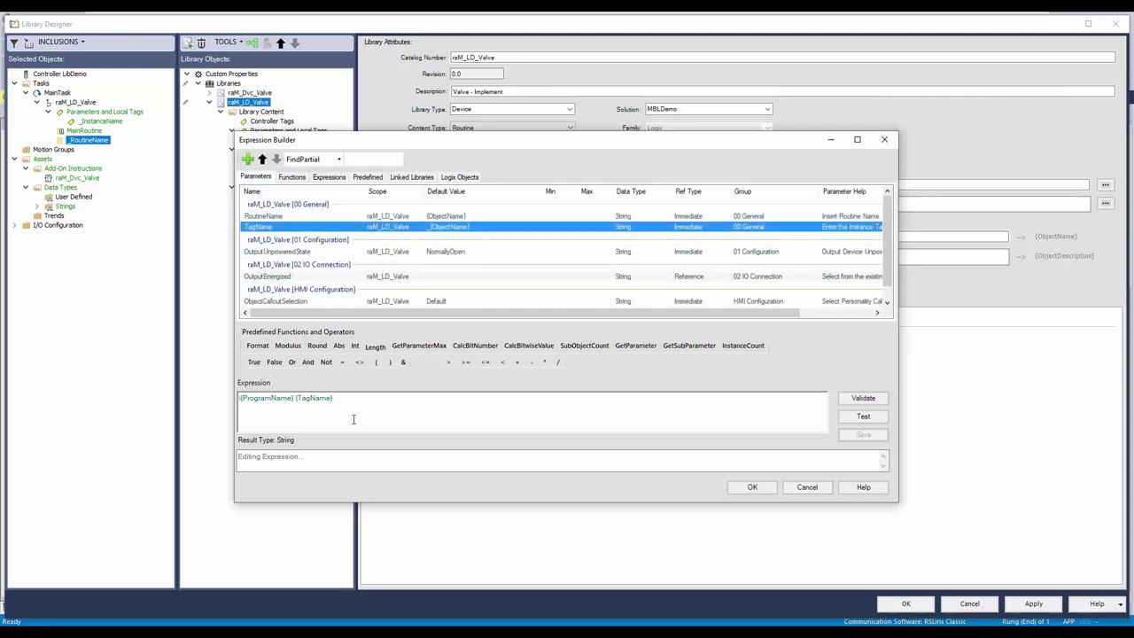
{"action": "type", "text": ".Cmd_Close"}
{"action": "left_click", "coordinate": [752, 488]}
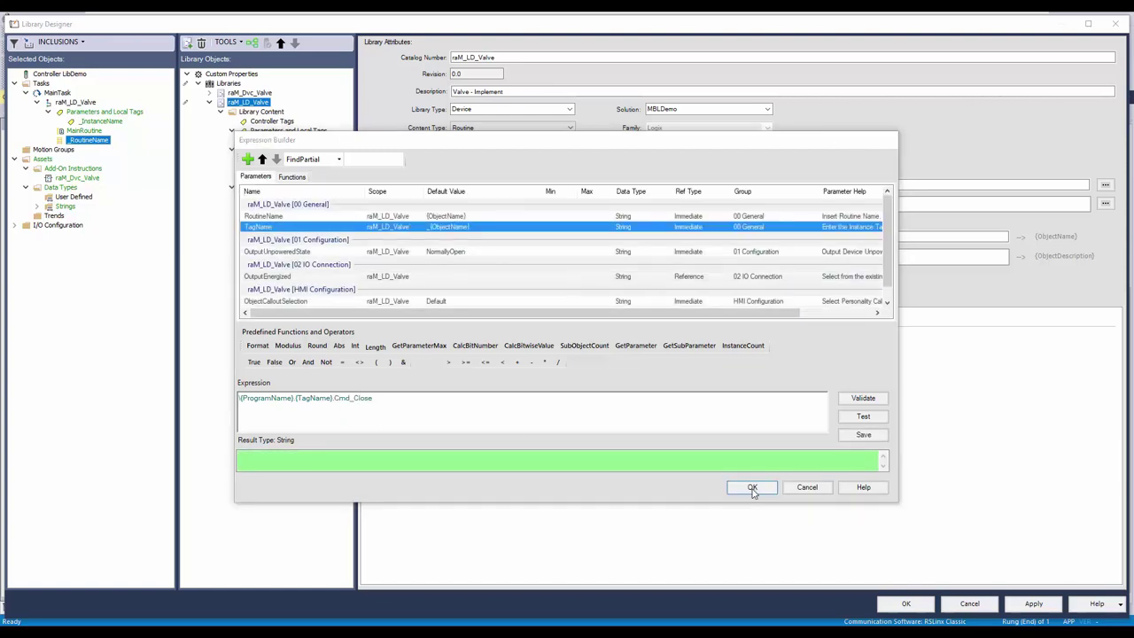
- Give the Cmd_Close reference the description "Command Close" and save the reference
{"action": "left_click", "coordinate": [579, 302]}
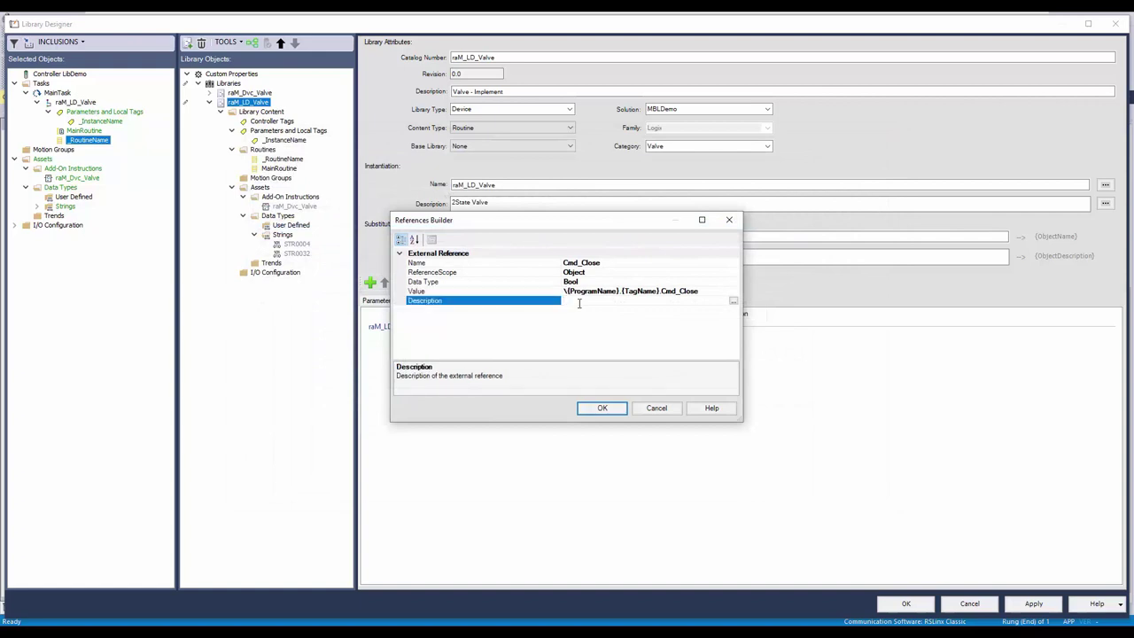
{"action": "type", "text": "Command Close"}
{"action": "left_click", "coordinate": [602, 408]}
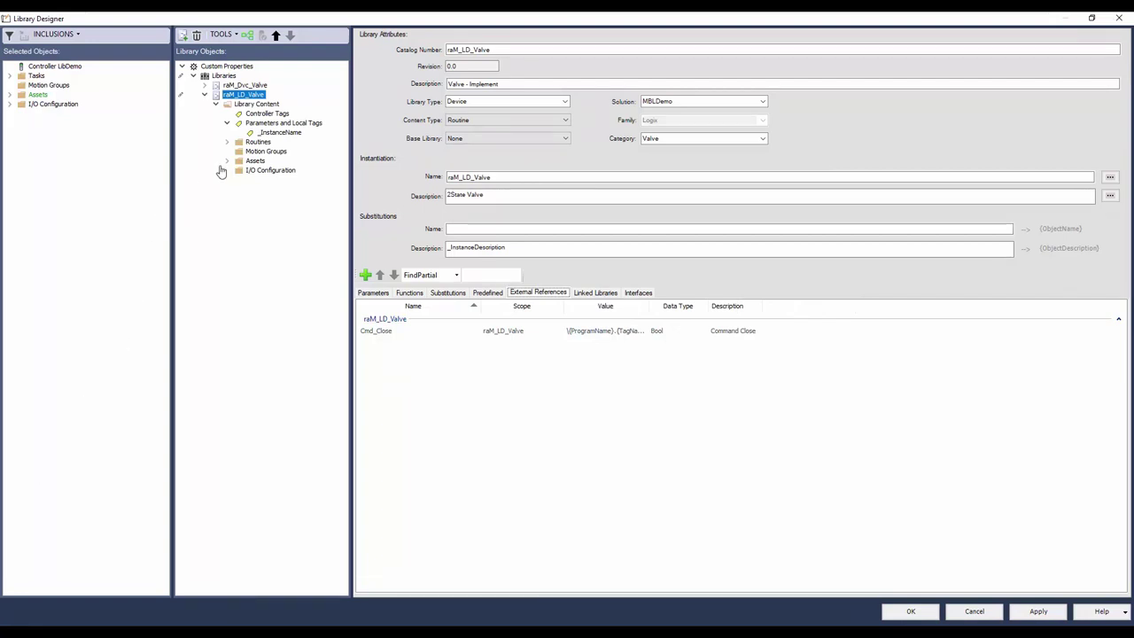
- Add _InstanceName's Cmd_Open member as an external reference with value \{ProgramName}.{TagName}.Cmd_Open and description "Command Open", and check it among raM_LD_Valve's external references
{"action": "left_click", "coordinate": [280, 133]}
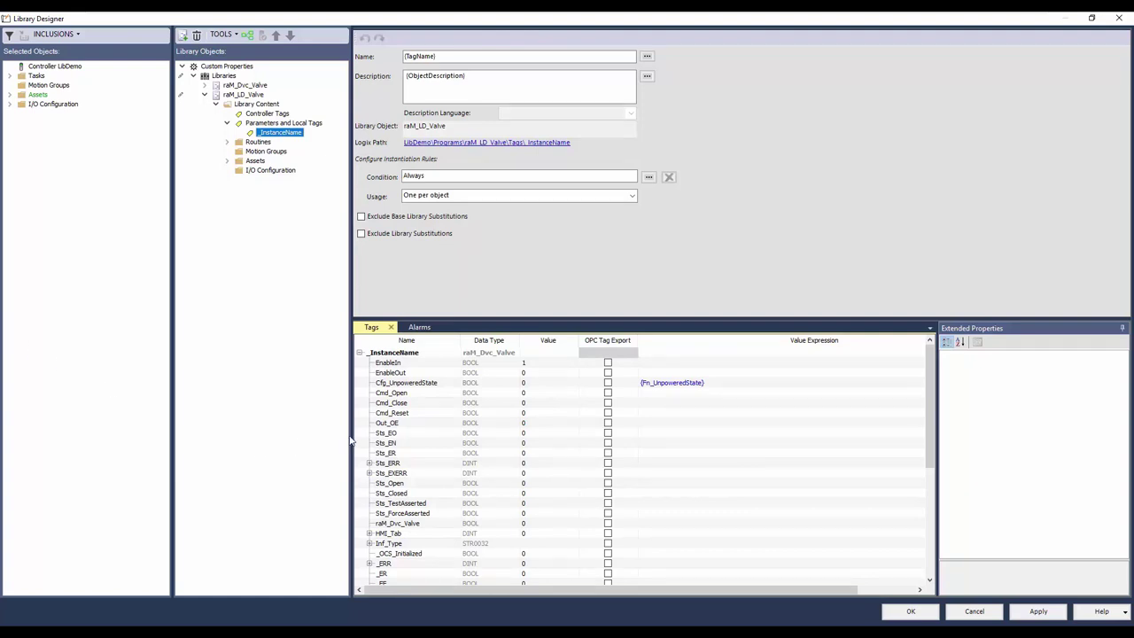
{"action": "left_click", "coordinate": [393, 395]}
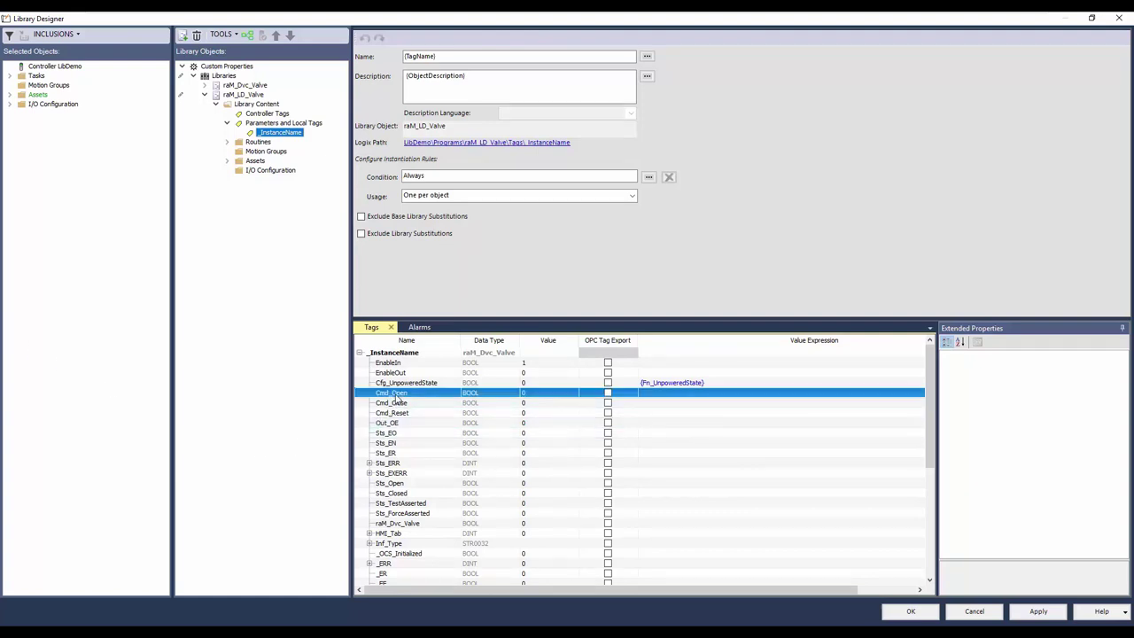
{"action": "right_click", "coordinate": [396, 400]}
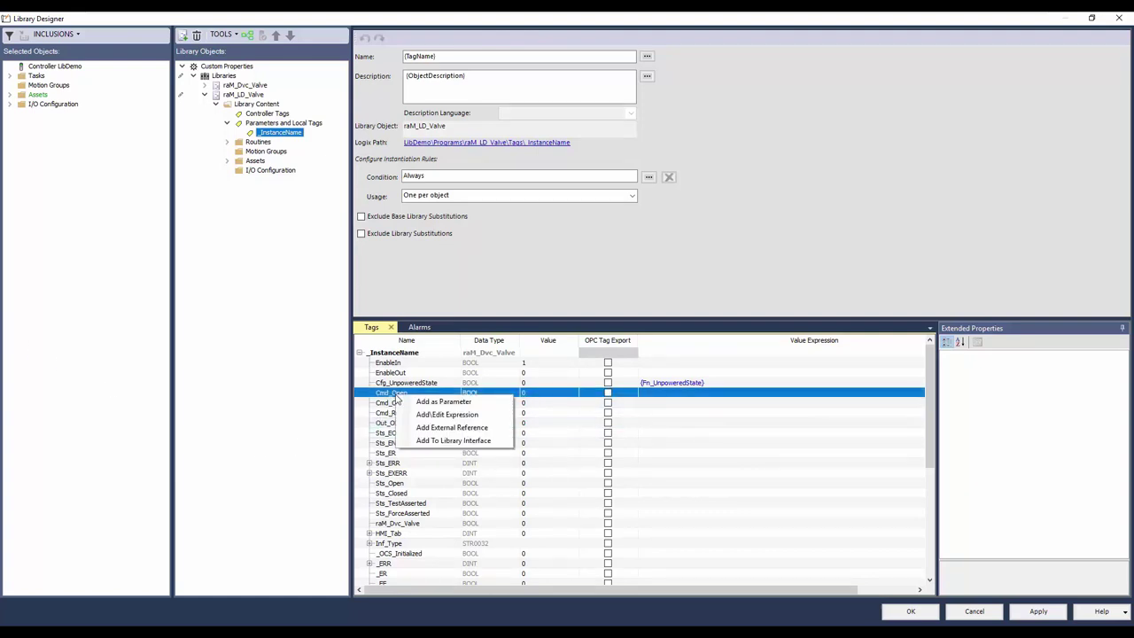
{"action": "left_click", "coordinate": [451, 427]}
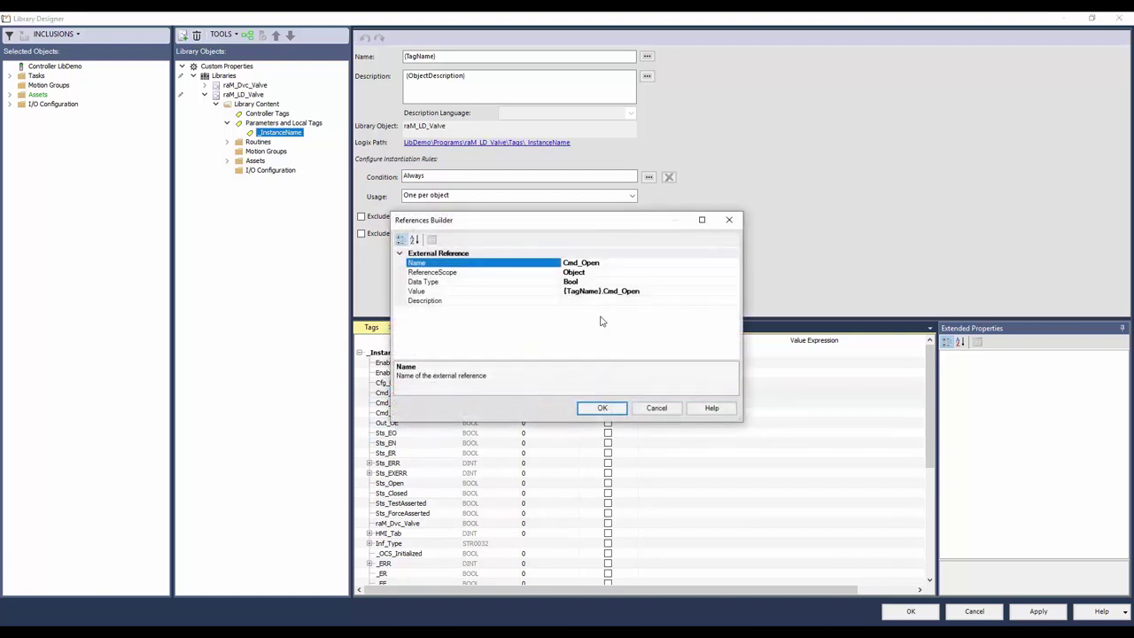
{"action": "left_click", "coordinate": [564, 293]}
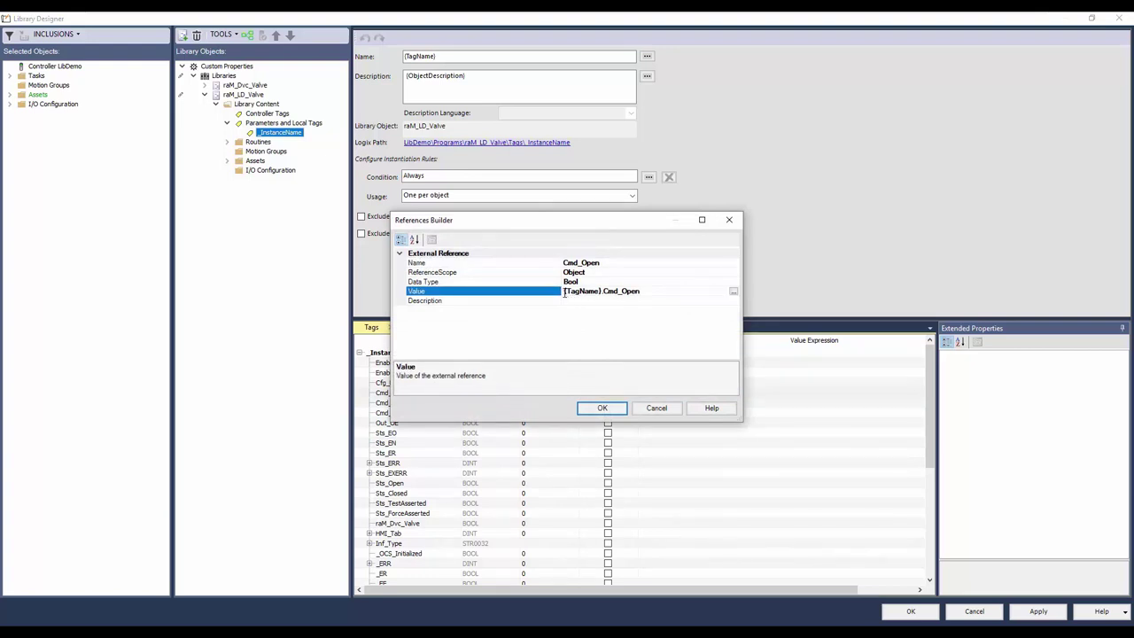
{"action": "type", "text": "{ProgramName}."}
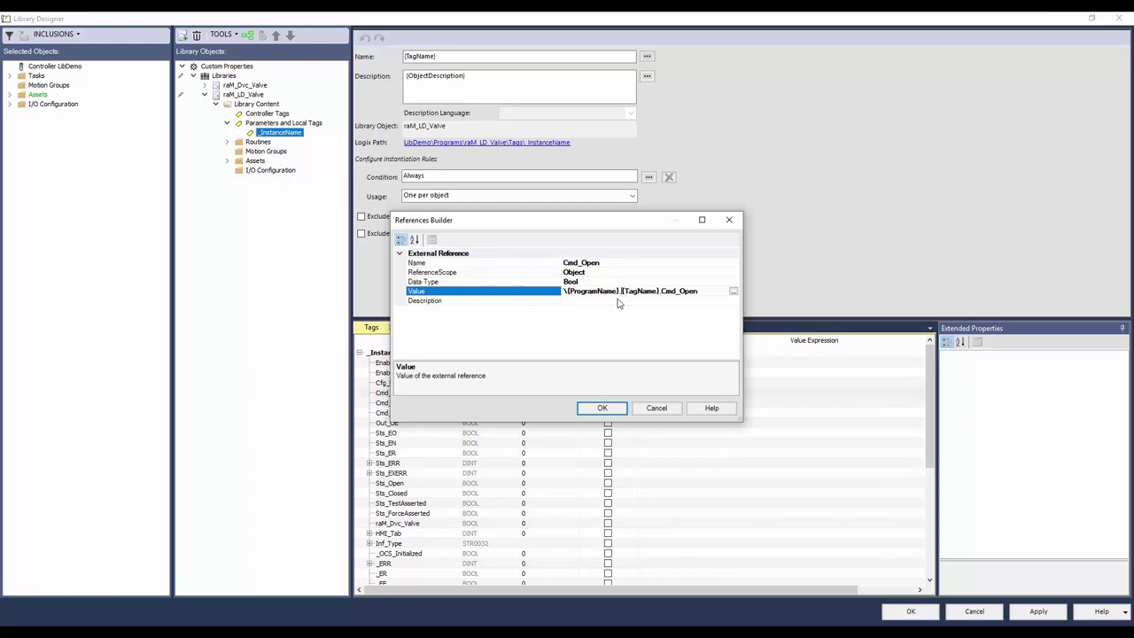
{"action": "left_click", "coordinate": [619, 301]}
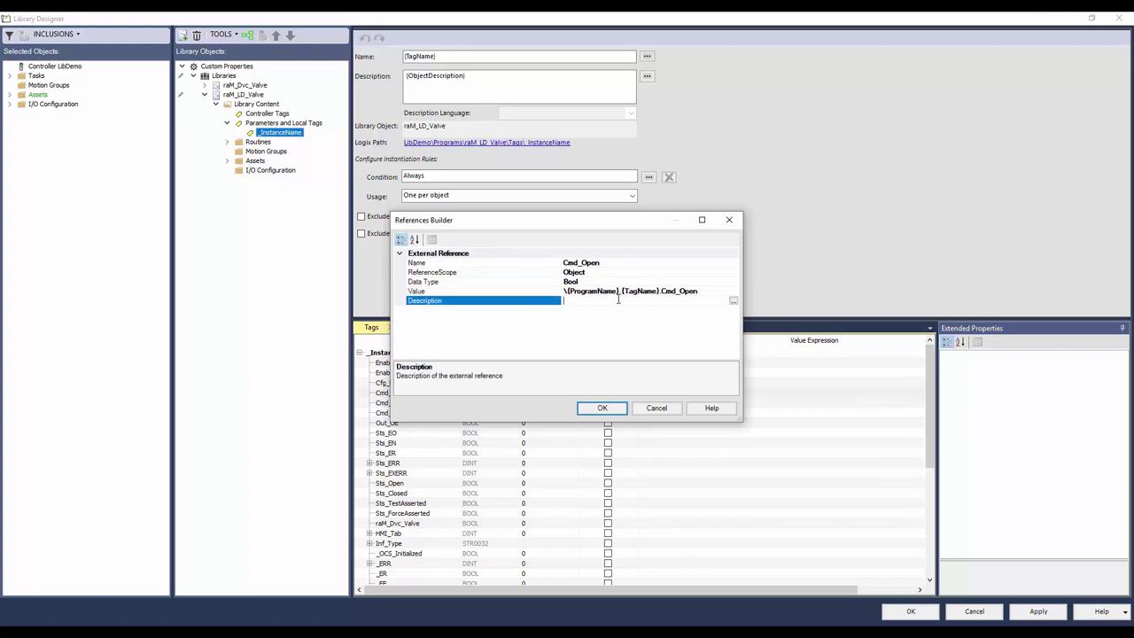
{"action": "type", "text": "Command Open"}
{"action": "left_click", "coordinate": [601, 408]}
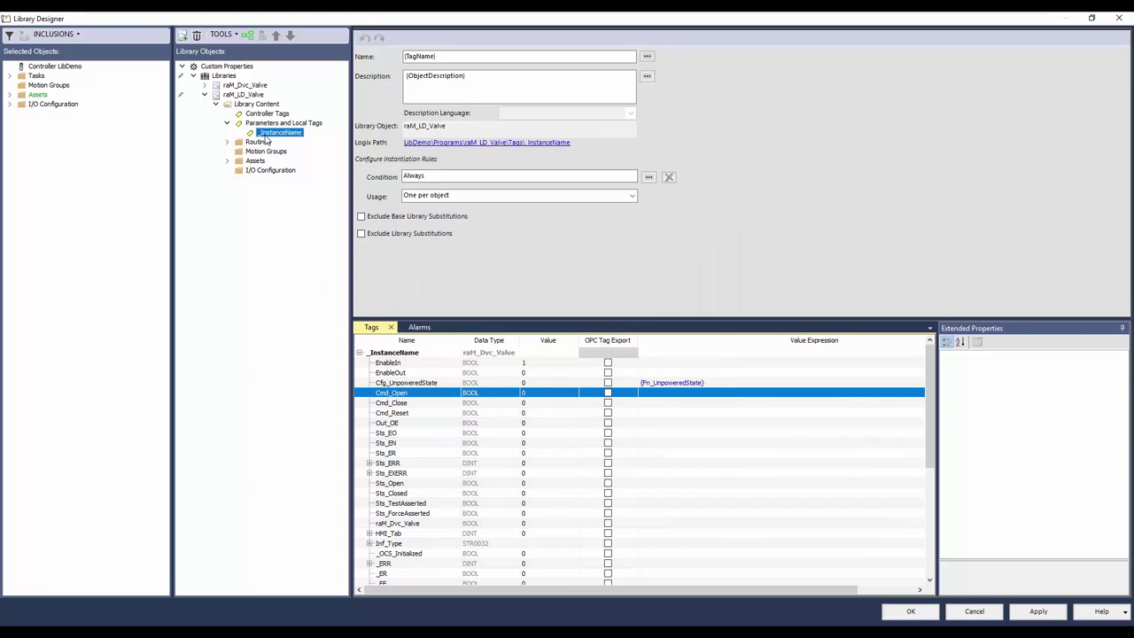
{"action": "left_click", "coordinate": [538, 292]}
{"action": "left_click", "coordinate": [383, 342]}
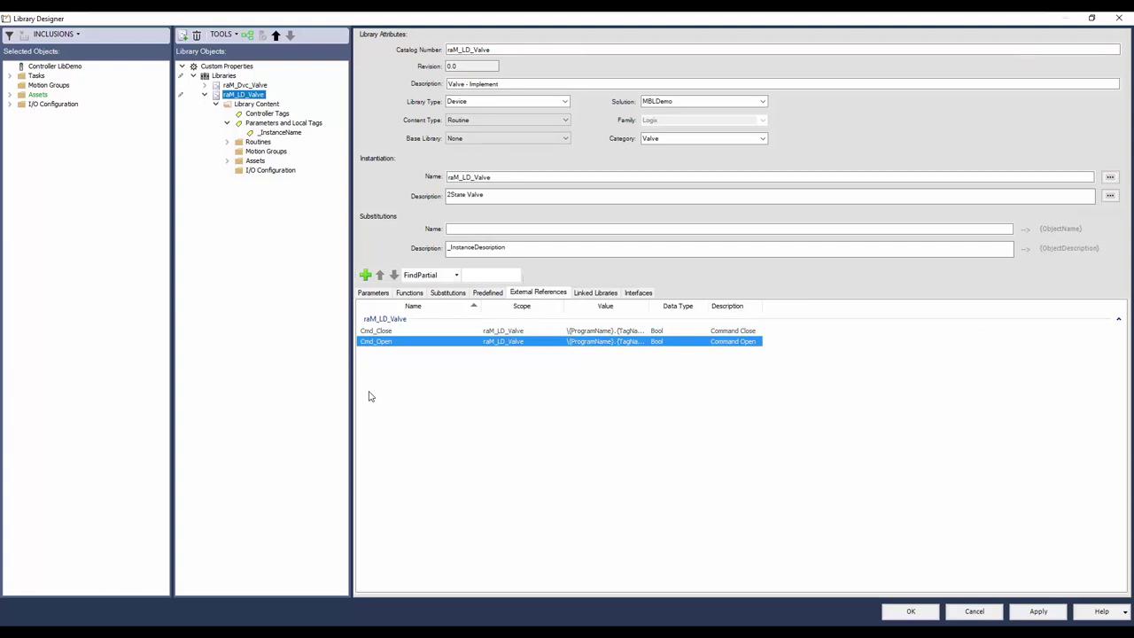
- Add _InstanceName's Cmd_Reset member as an external reference with value \{ProgramName}.{TagName}.Cmd_Reset and description "Command Reset"
{"action": "left_click", "coordinate": [277, 133]}
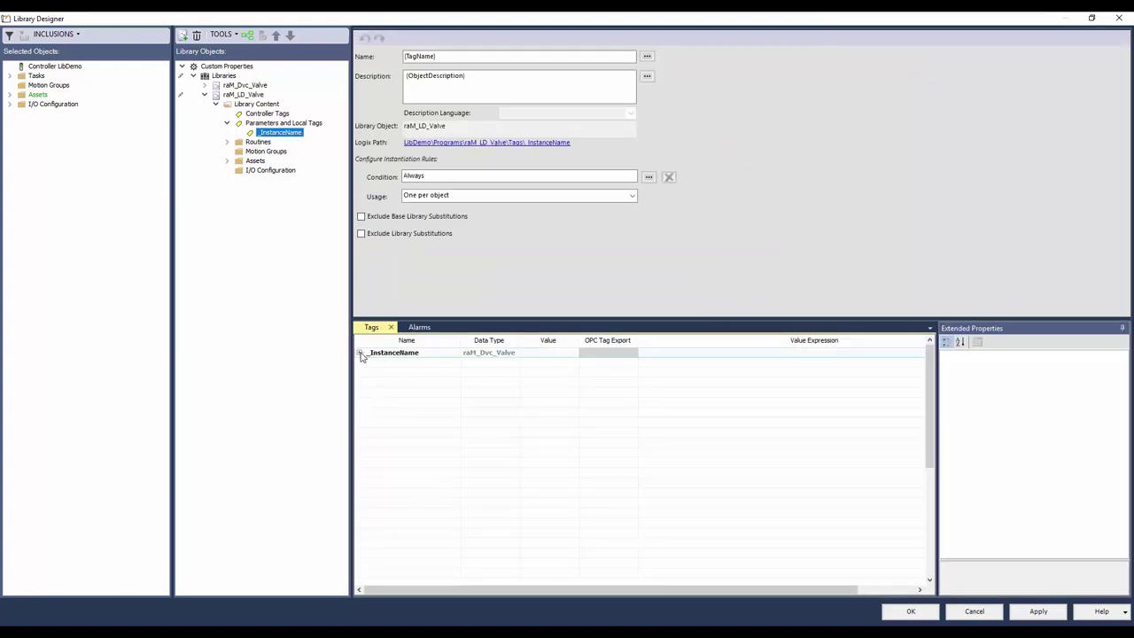
{"action": "right_click", "coordinate": [397, 415]}
{"action": "left_click", "coordinate": [456, 448]}
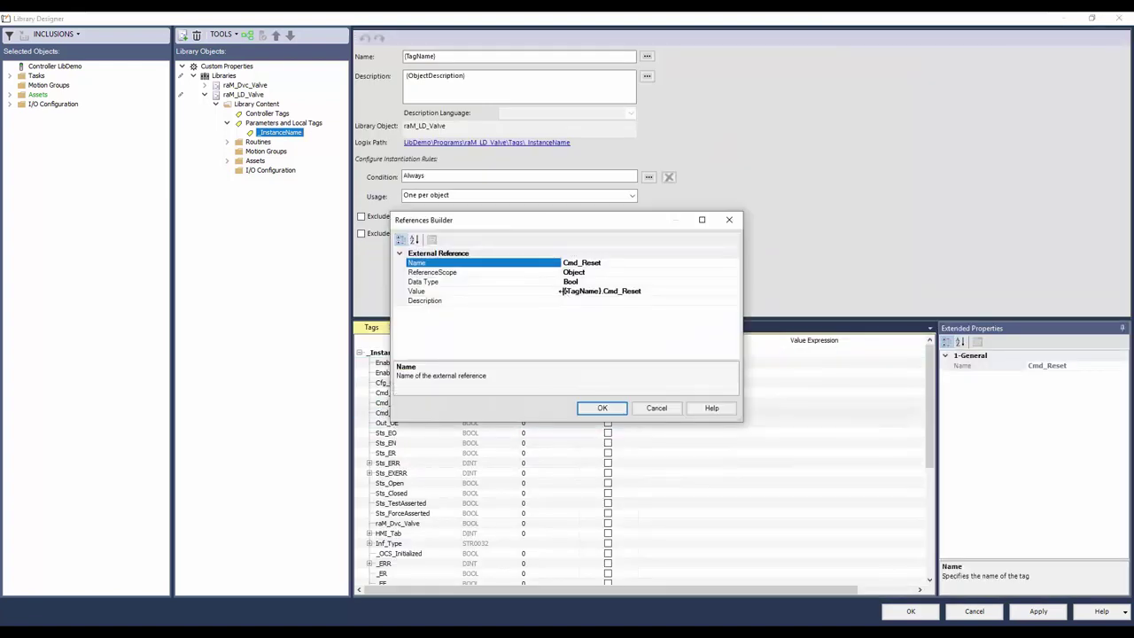
{"action": "left_click", "coordinate": [532, 292]}
{"action": "left_click", "coordinate": [564, 291]}
{"action": "type", "text": "\\{ProgramName}."}
{"action": "left_click", "coordinate": [578, 300]}
{"action": "type", "text": "Command Reset"}
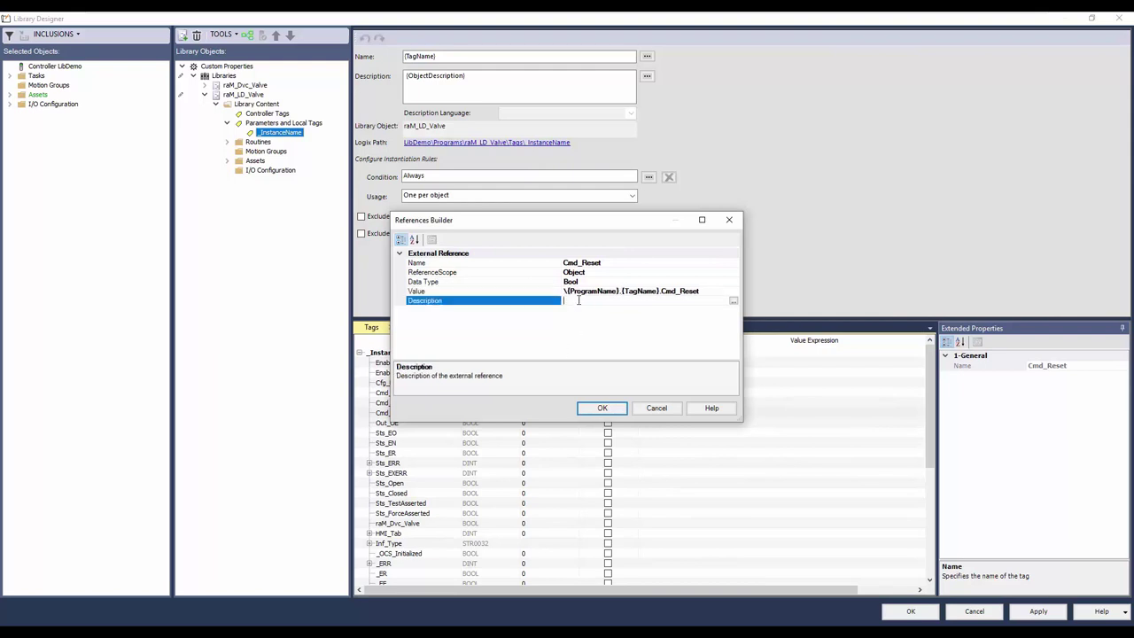
{"action": "left_click", "coordinate": [602, 408]}
- Add _InstanceName's Out_OE member as an external reference with value \{ProgramName}.{TagName}.Out_OE and description "Output Energized"
{"action": "right_click", "coordinate": [418, 424]}
{"action": "left_click", "coordinate": [456, 458]}
{"action": "left_click", "coordinate": [564, 292]}
{"action": "type", "text": "\\{ProgramName}.{TagName}.Out_OE"}
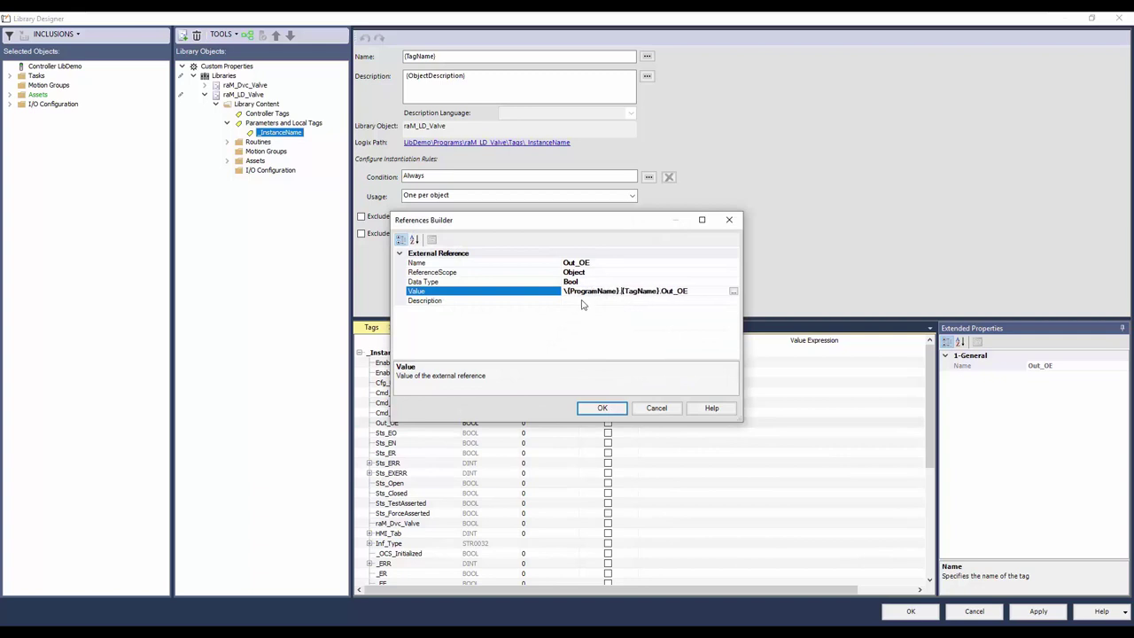
{"action": "left_click", "coordinate": [580, 300]}
{"action": "type", "text": "Output Energi"}
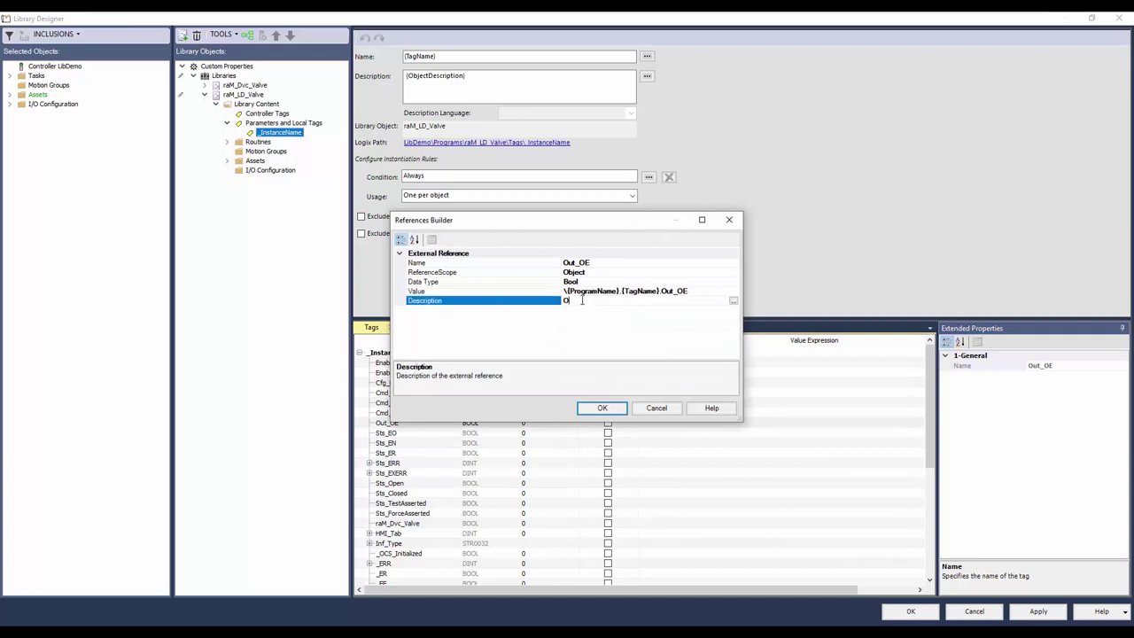
{"action": "type", "text": "zed"}
{"action": "left_click", "coordinate": [602, 408]}
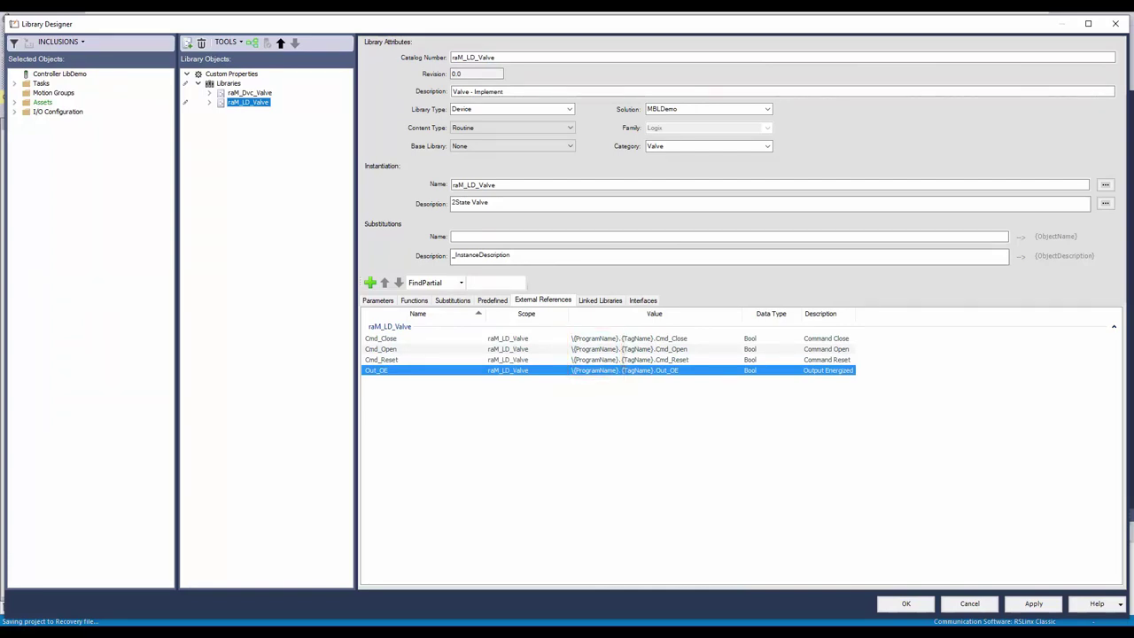
- Start a new linked library for raM_LD_Valve that points to raM_Dvc_Valve, with the link name raM_Dvc_Valve
{"action": "left_click", "coordinate": [605, 302]}
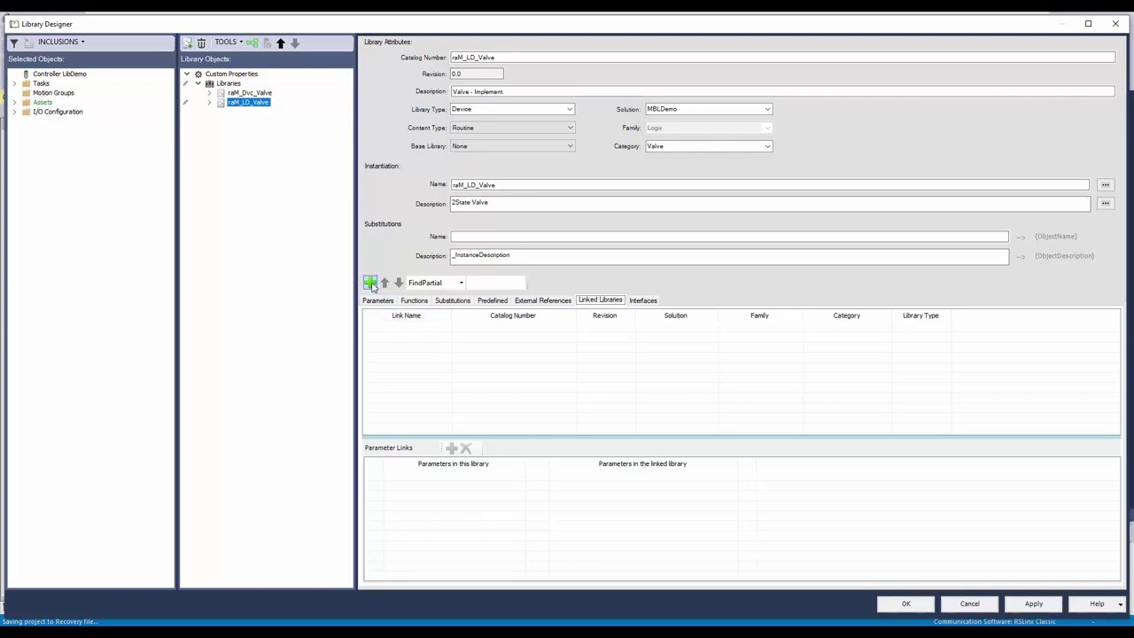
{"action": "left_click", "coordinate": [370, 283]}
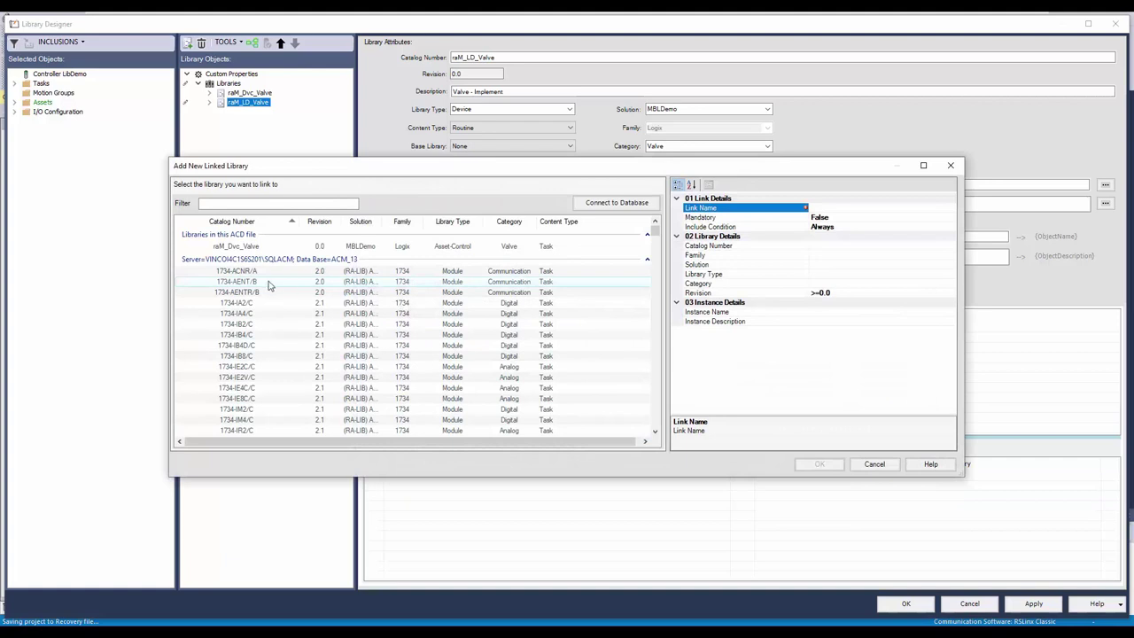
{"action": "left_click", "coordinate": [220, 248]}
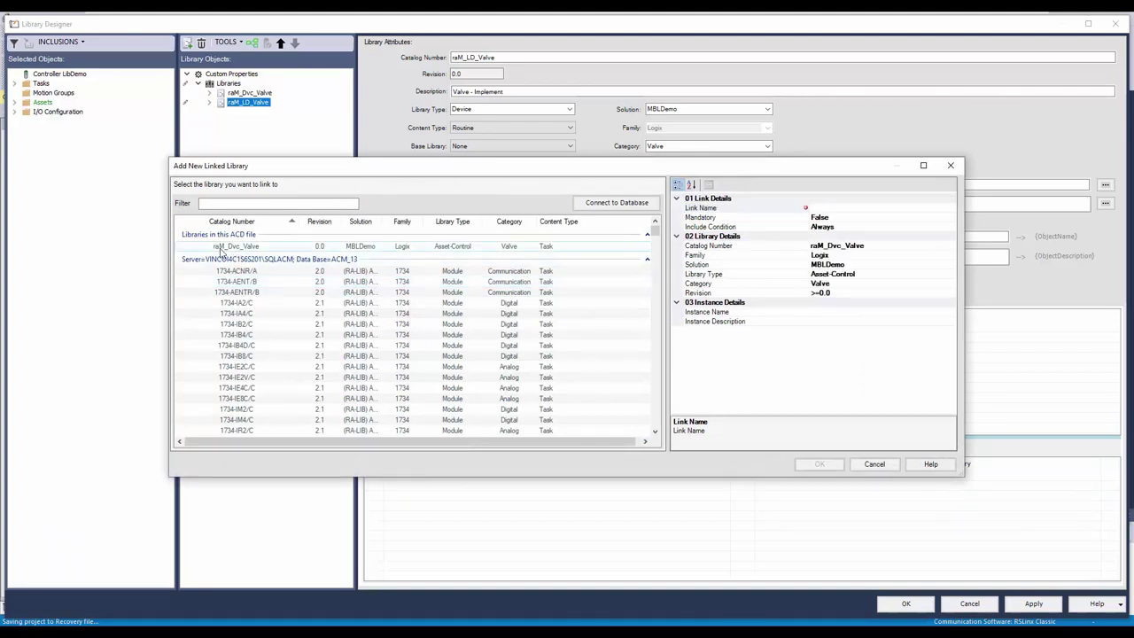
{"action": "left_click", "coordinate": [818, 209]}
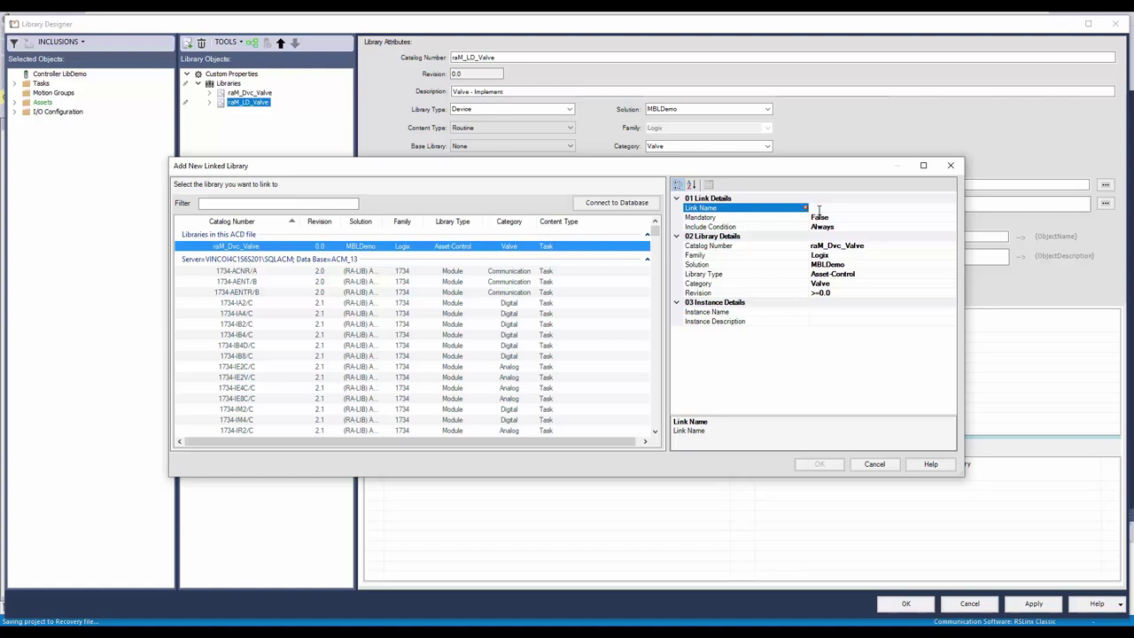
{"action": "type", "text": "raM_Dvc_Valve"}
- Make the raM_Dvc_Valve link mandatory and set its library revision to 1
{"action": "left_click", "coordinate": [949, 219]}
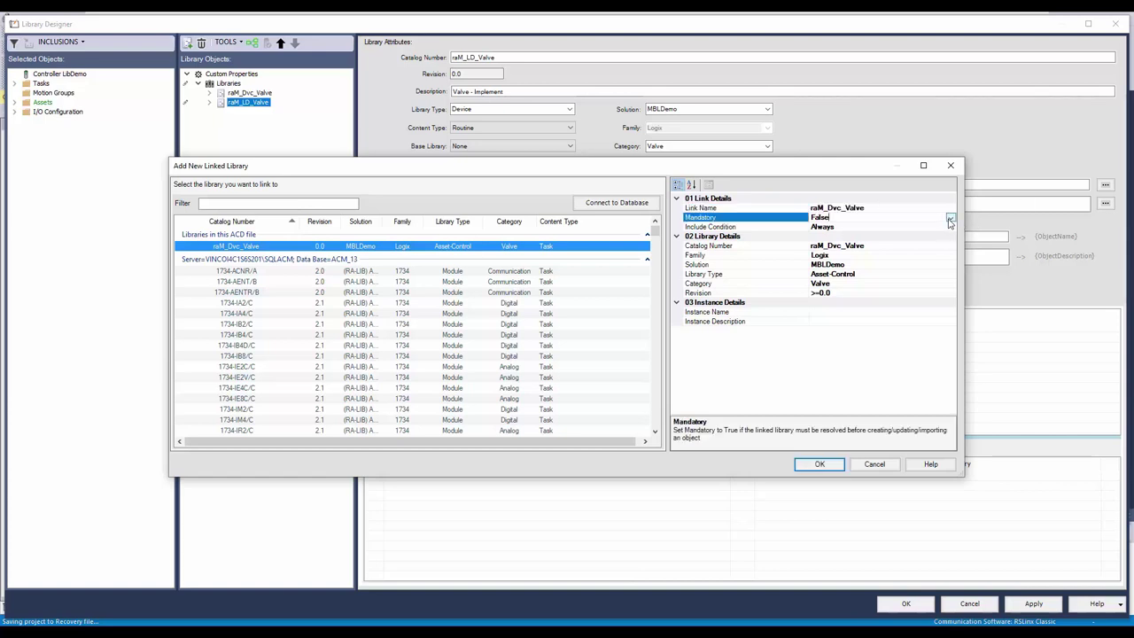
{"action": "left_click", "coordinate": [949, 218]}
{"action": "left_click", "coordinate": [816, 228]}
{"action": "left_click", "coordinate": [827, 293]}
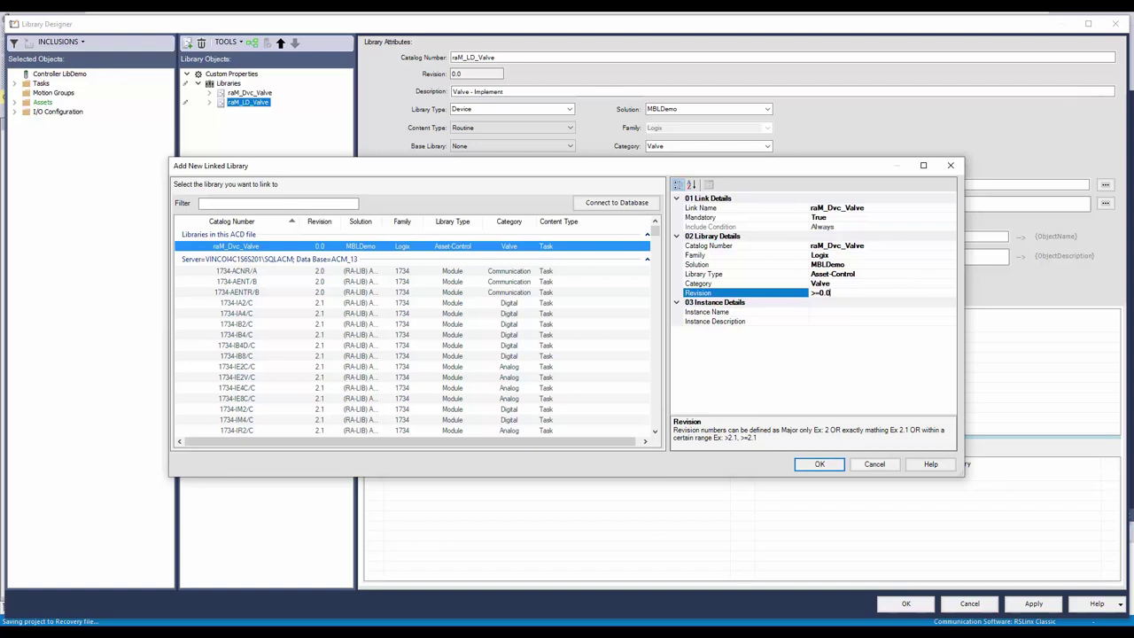
{"action": "left_click", "coordinate": [785, 297]}
{"action": "type", "text": "1"}
- Give the link the instance name raM_Dvc_Valve and instance description "Valve - AOI Definition", and add the linked library
{"action": "left_click", "coordinate": [821, 311]}
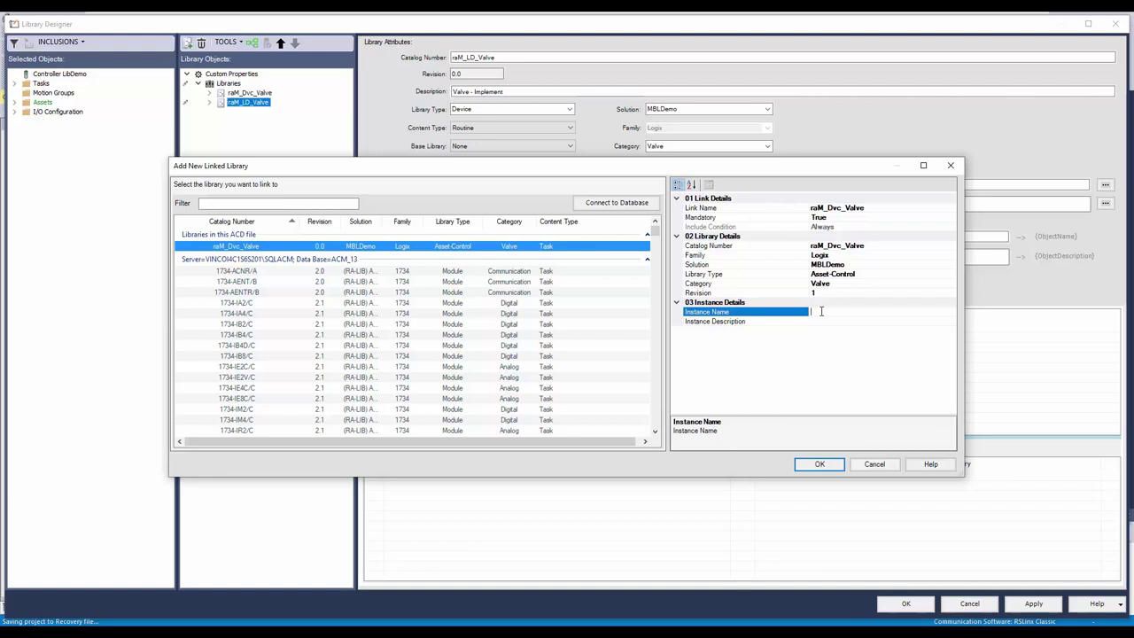
{"action": "type", "text": "raM_Dvc_Valve"}
{"action": "left_click", "coordinate": [822, 323]}
{"action": "type", "text": "V"}
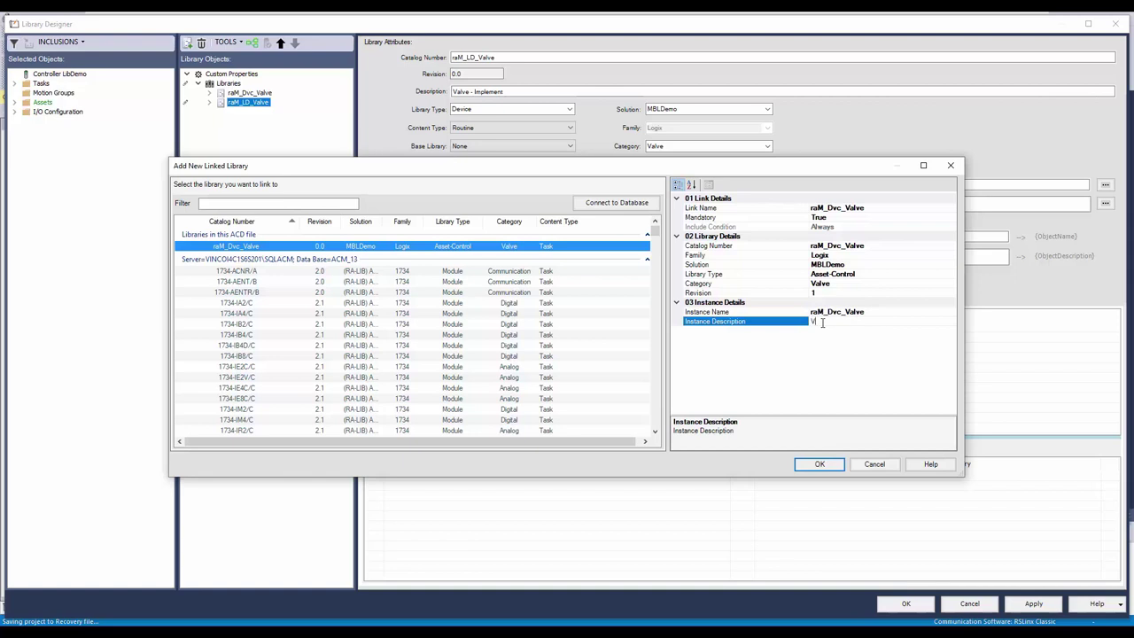
{"action": "type", "text": "alve - AOI Definition"}
{"action": "left_click", "coordinate": [818, 465]}
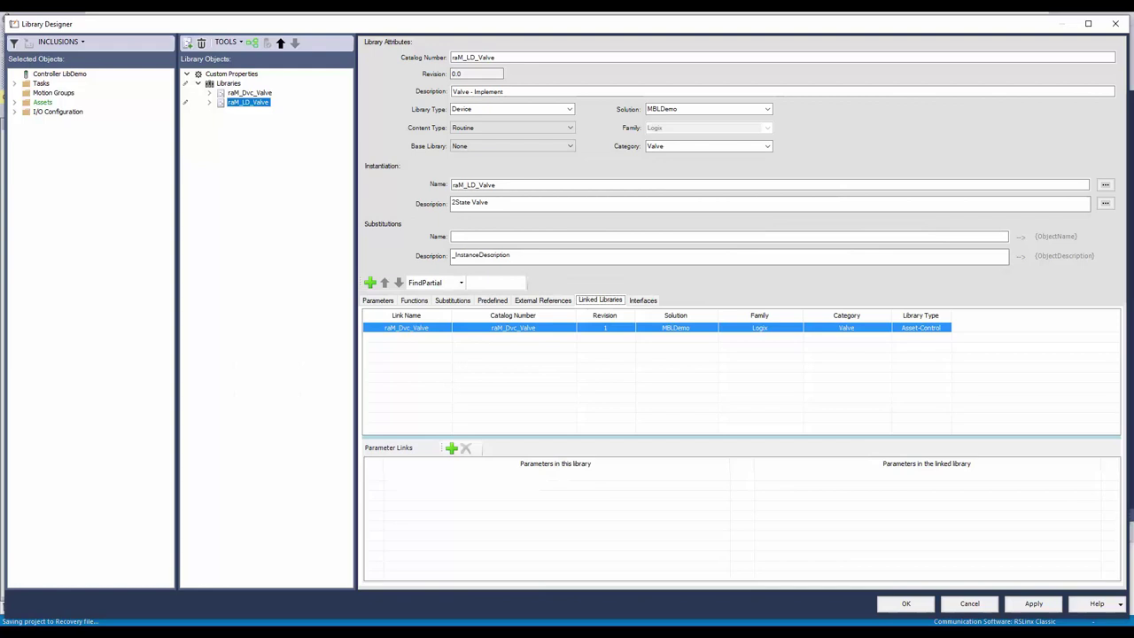
- Apply the library changes and start publishing raM_LD_Valve to the current ACM database
{"action": "left_click", "coordinate": [1033, 604]}
{"action": "right_click", "coordinate": [246, 106]}
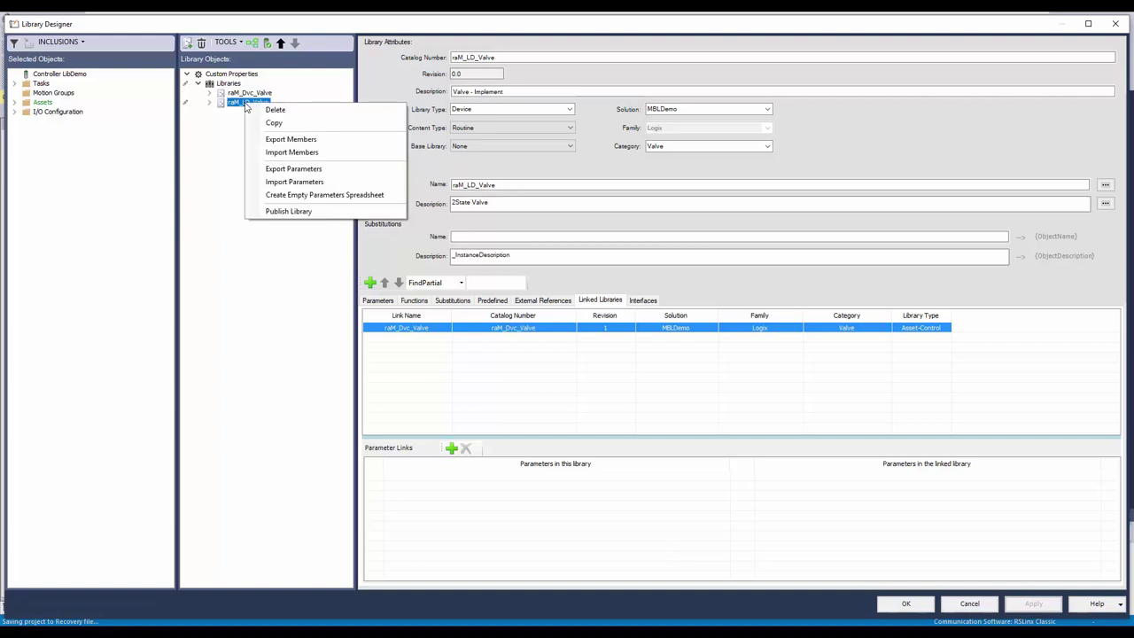
{"action": "left_click", "coordinate": [266, 211]}
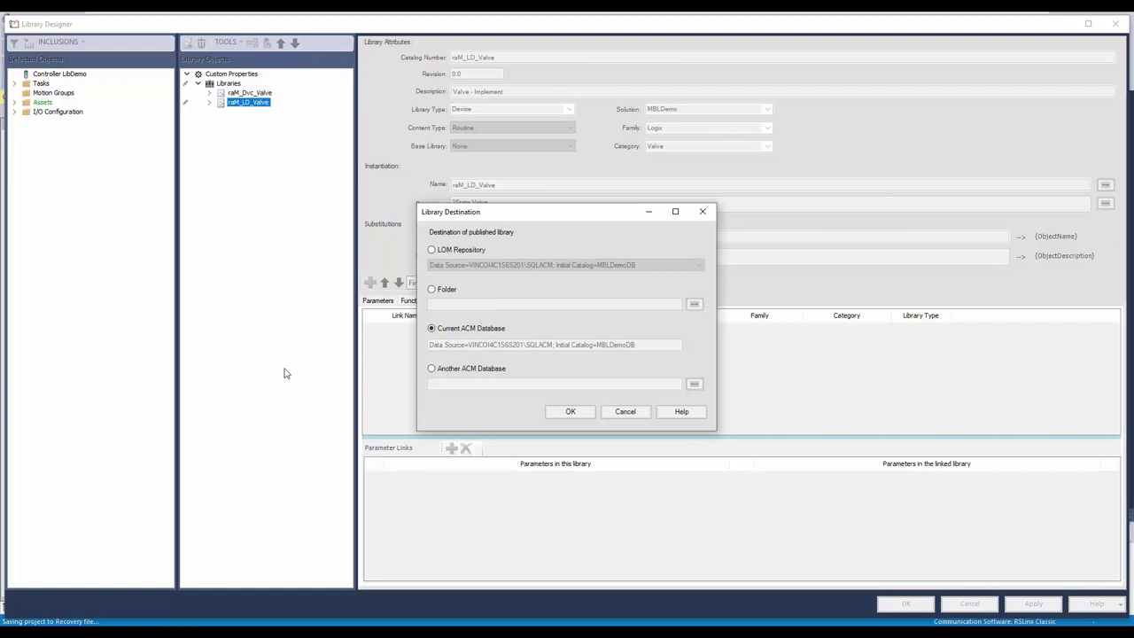
{"action": "left_click", "coordinate": [571, 411]}
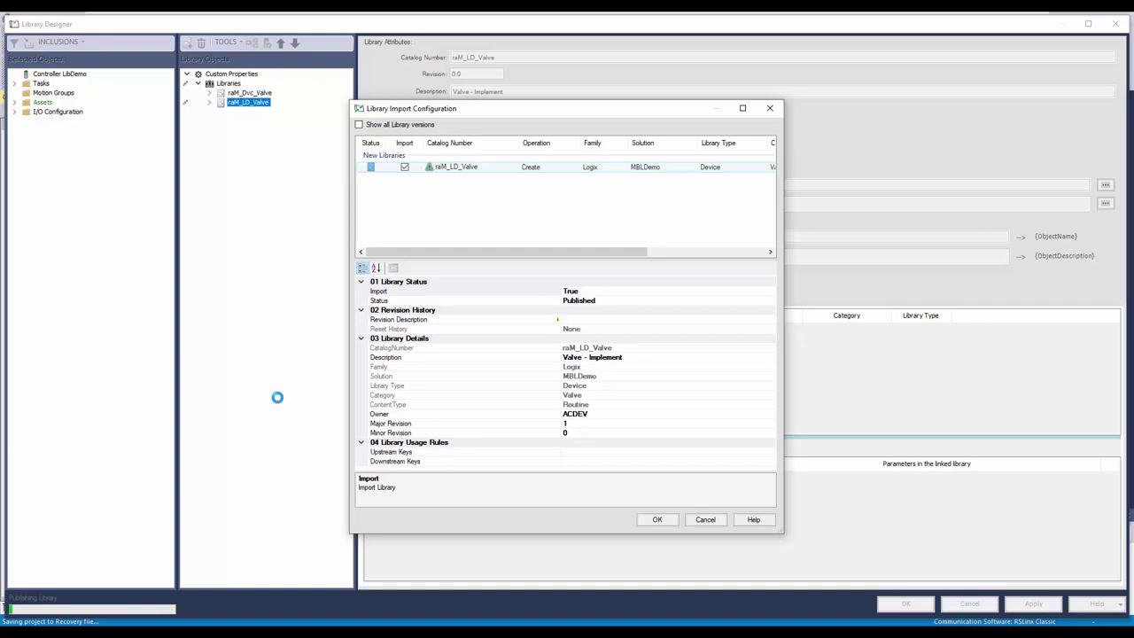
- Set the library's import status to Pending and its owner to Rockwell Automation
{"action": "left_click", "coordinate": [460, 300]}
{"action": "left_click", "coordinate": [770, 302]}
{"action": "left_click", "coordinate": [593, 311]}
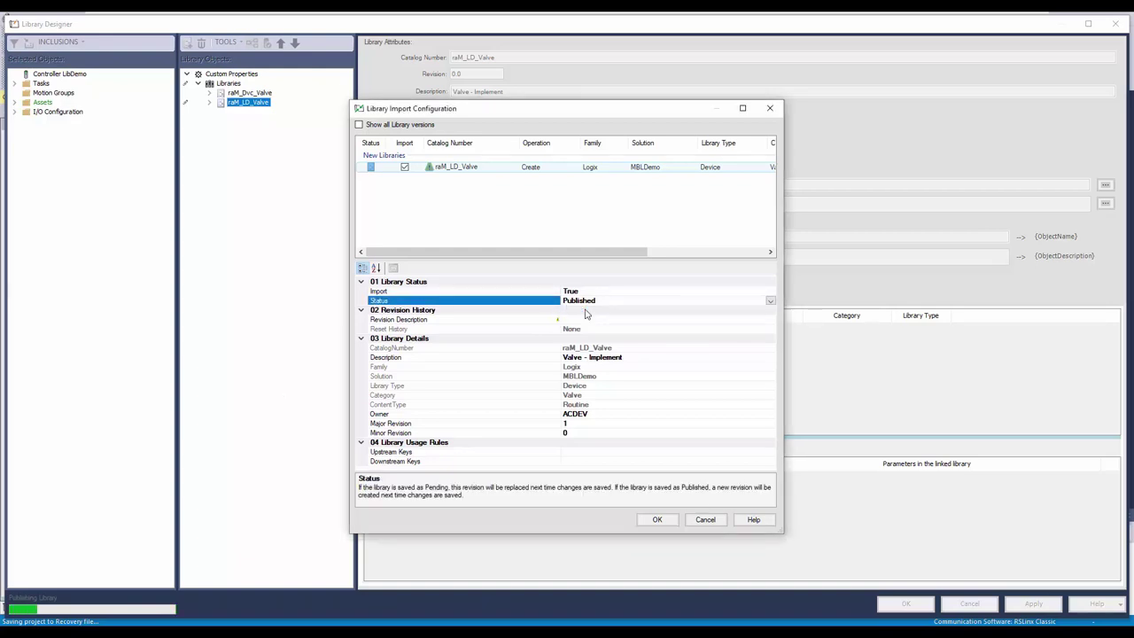
{"action": "left_click", "coordinate": [602, 414]}
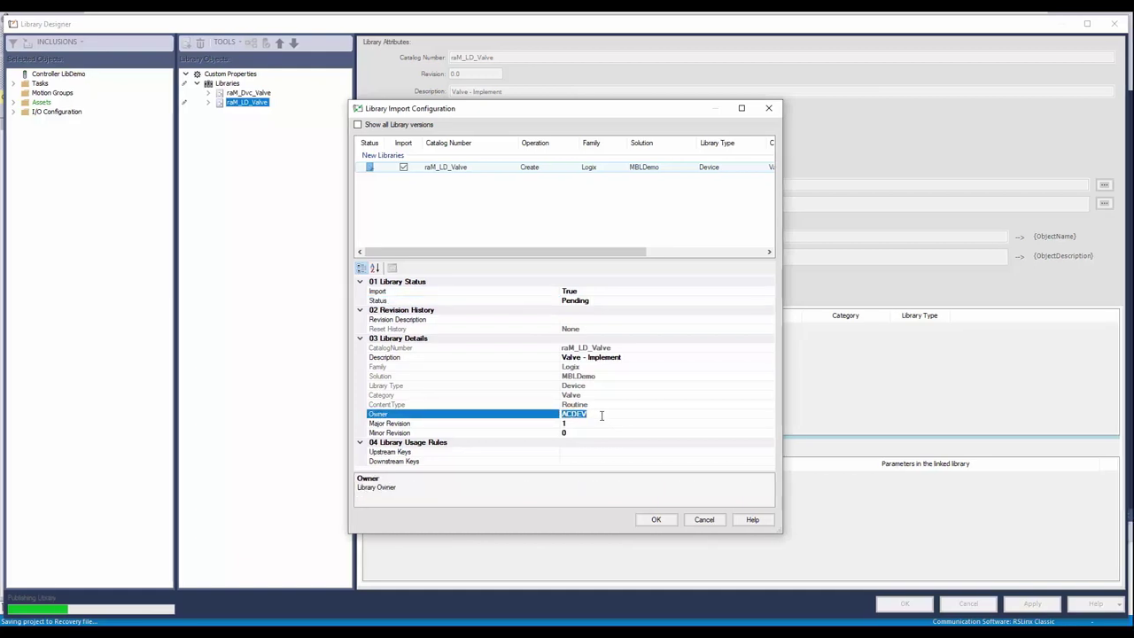
{"action": "type", "text": "Rockwell Automation"}
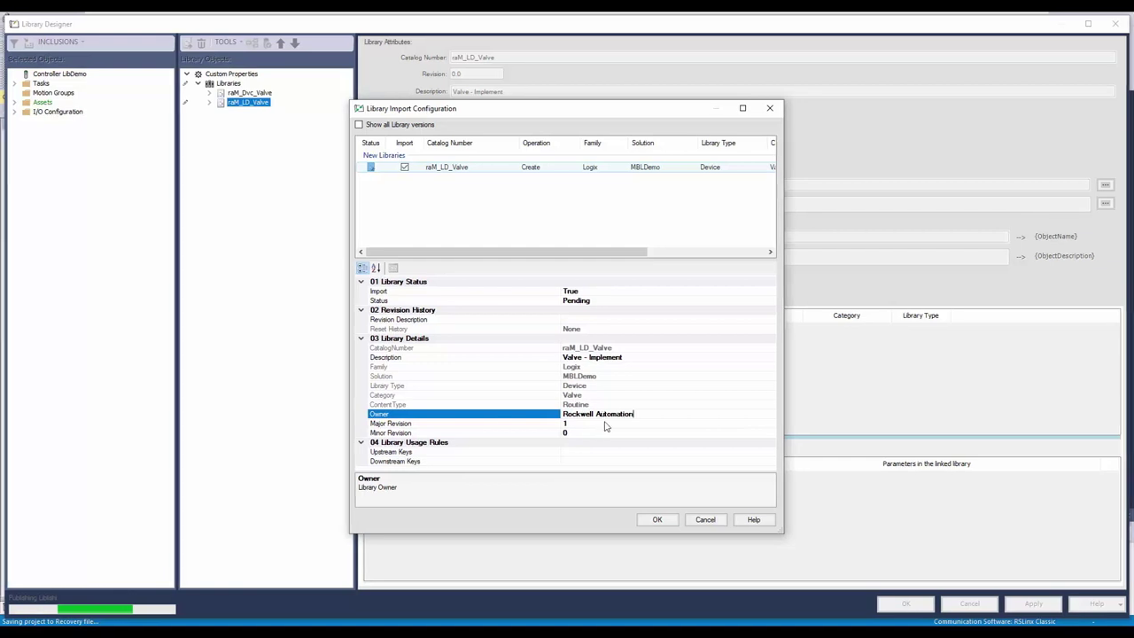
- Complete the publication of raM_LD_Valve, close Library Designer and save the LibDemo project
{"action": "left_click", "coordinate": [656, 519]}
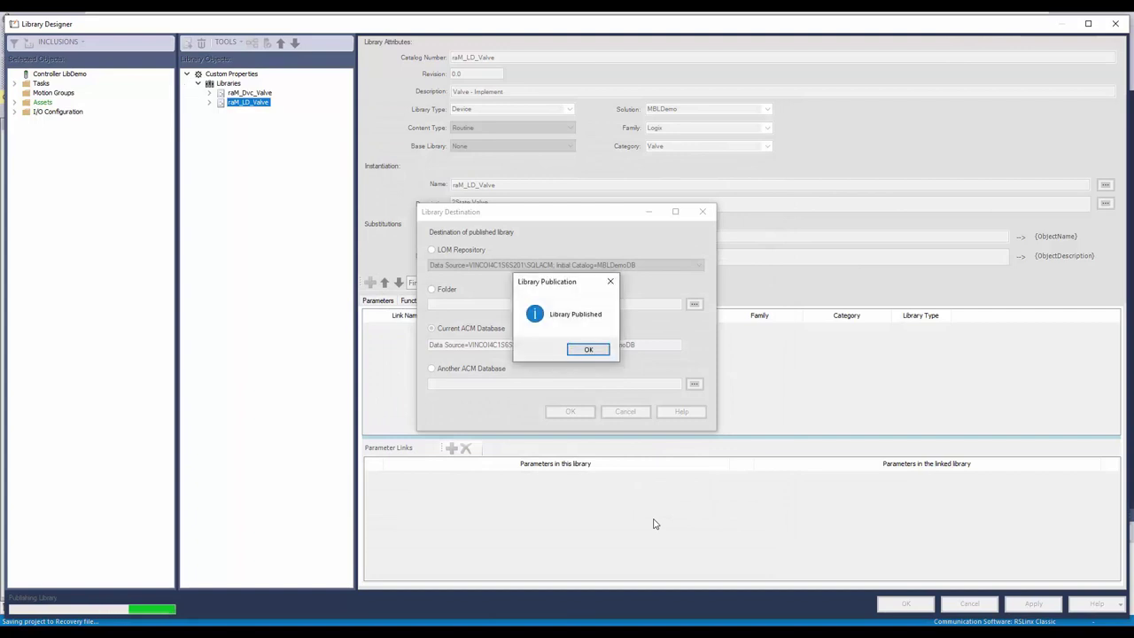
{"action": "left_click", "coordinate": [588, 350]}
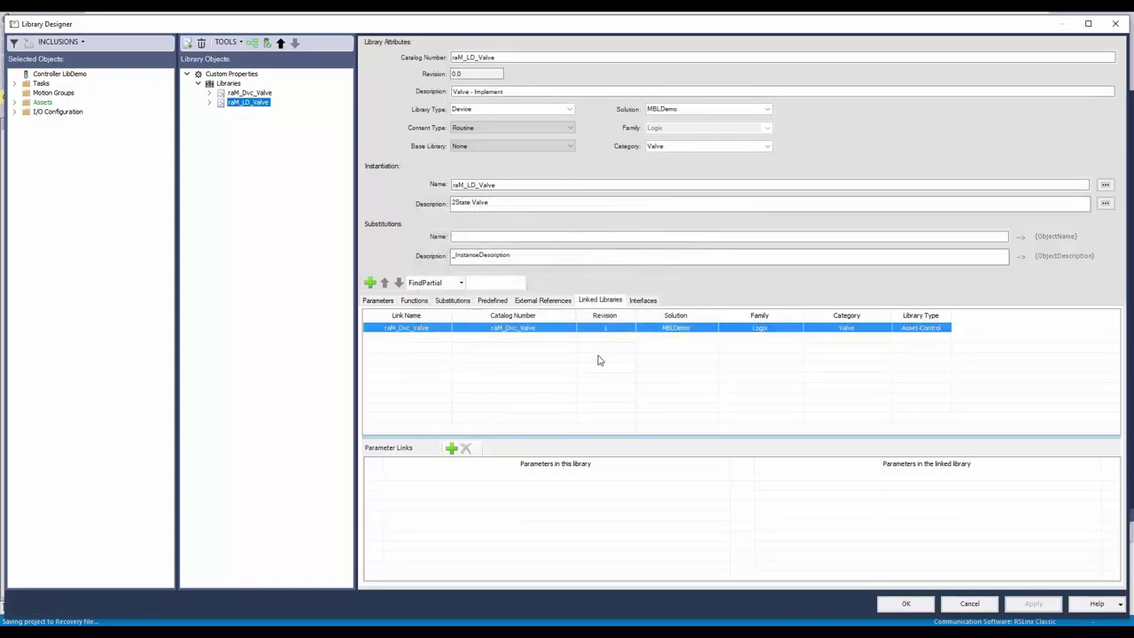
{"action": "left_click", "coordinate": [916, 607]}
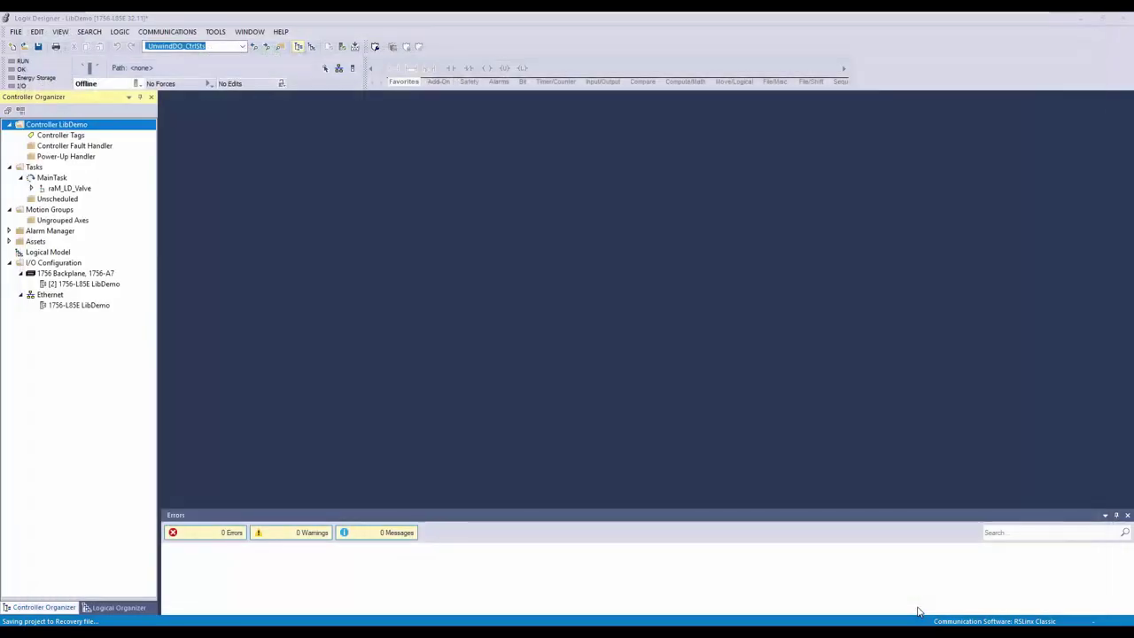
{"action": "left_click", "coordinate": [37, 47]}
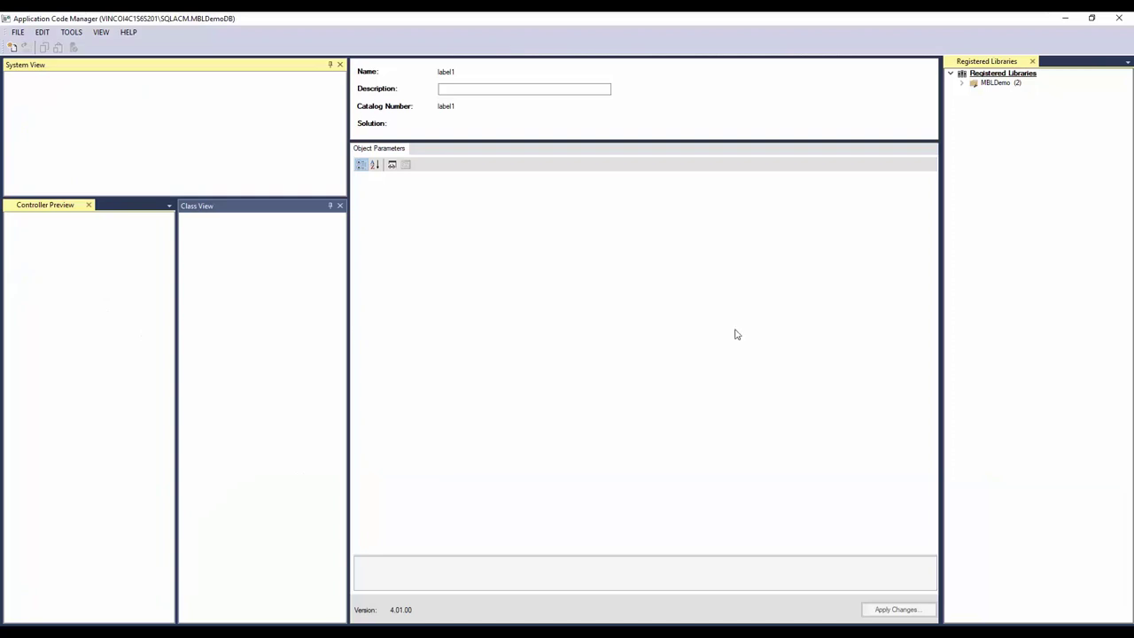
- In Application Code Manager, expand the registered MBLDemo solution to check its published libraries
{"action": "left_click", "coordinate": [962, 83]}
{"action": "left_click", "coordinate": [973, 101]}
{"action": "left_click", "coordinate": [983, 111]}
{"action": "left_click", "coordinate": [1044, 120]}
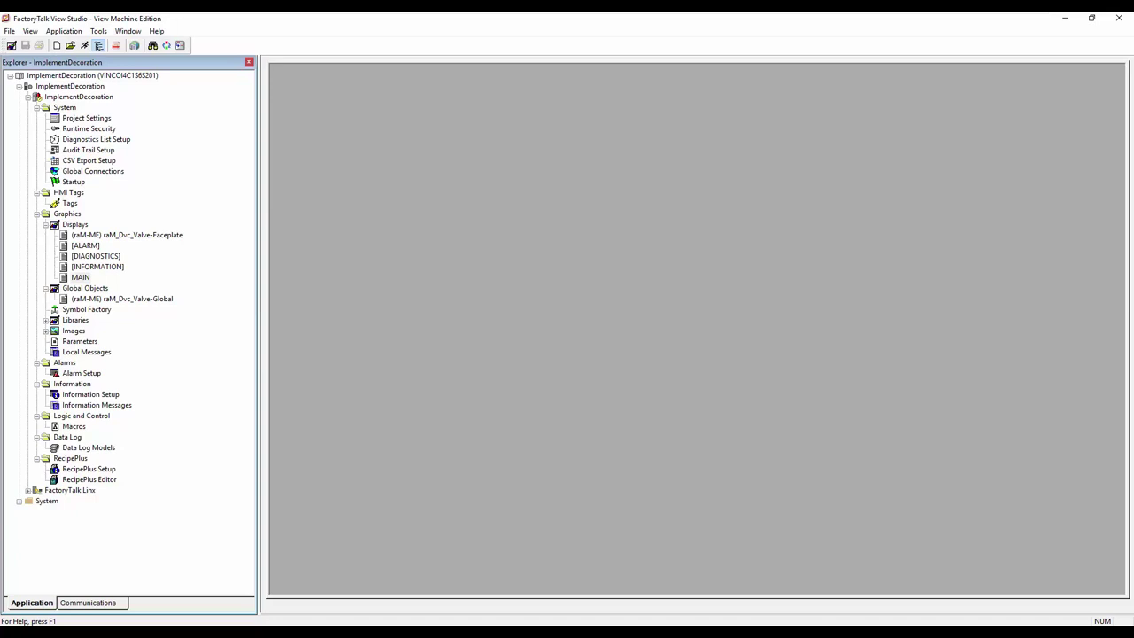
- In FactoryTalk View Studio, copy the GO_LaunchFP faceplate navigation button from the raM_Dvc_Valve-Global objects into the MAIN display
{"action": "double_click", "coordinate": [137, 299]}
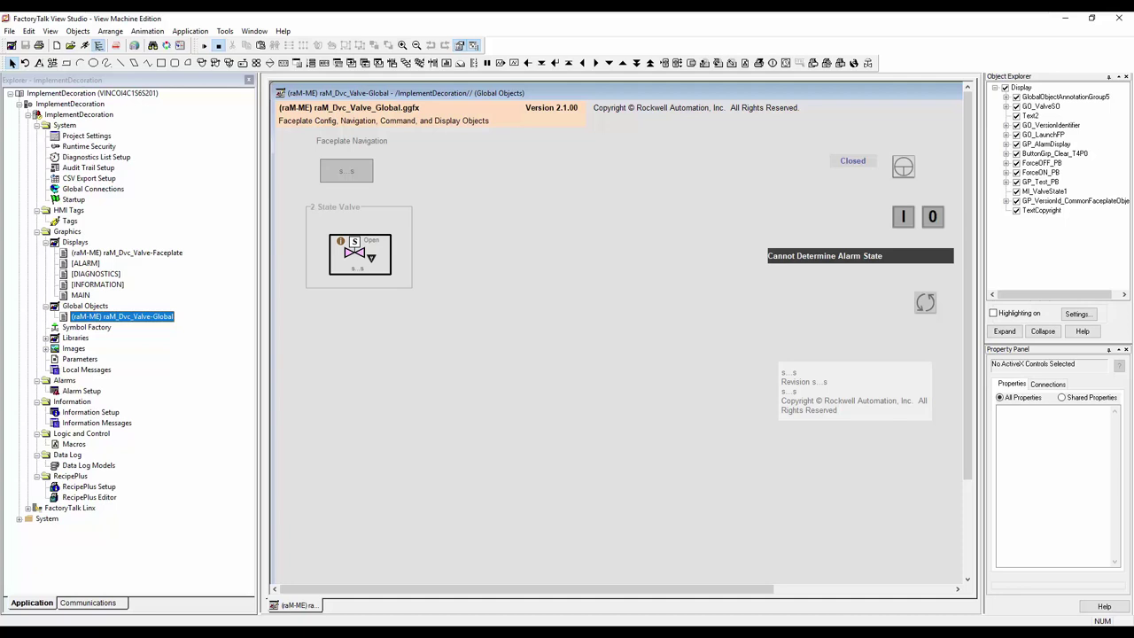
{"action": "left_click", "coordinate": [347, 171]}
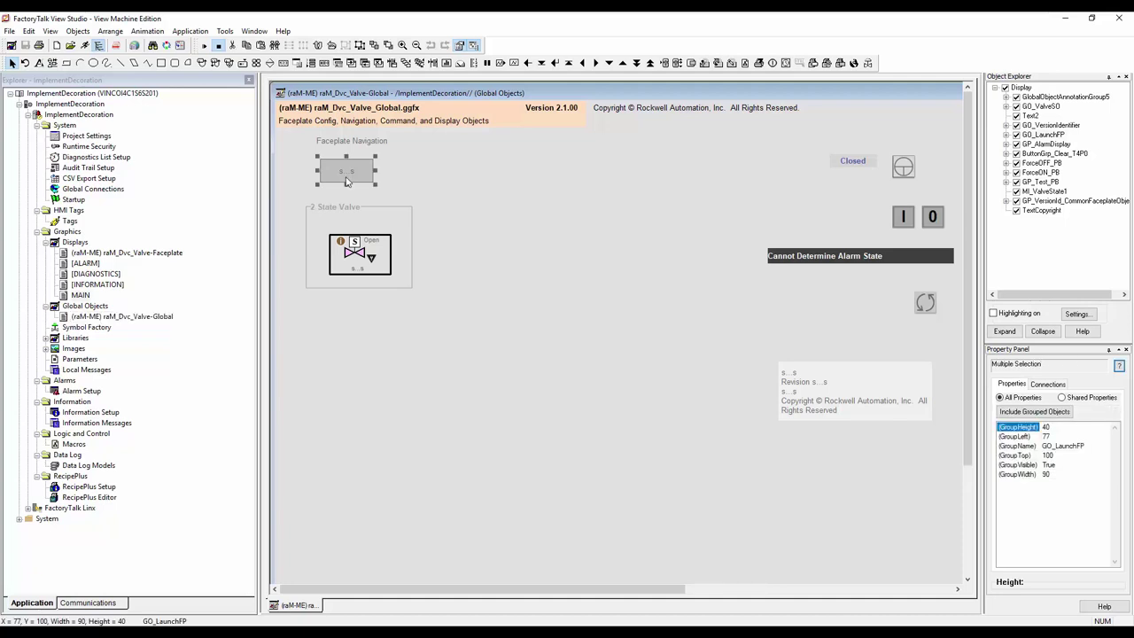
{"action": "double_click", "coordinate": [80, 295]}
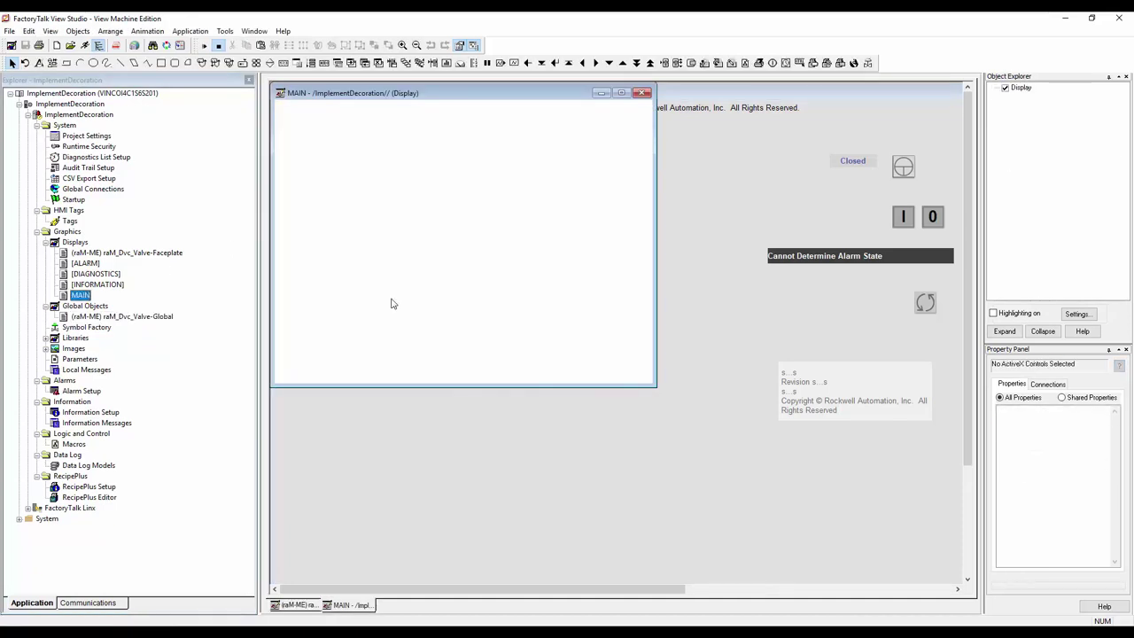
{"action": "key", "text": "ctrl+v"}
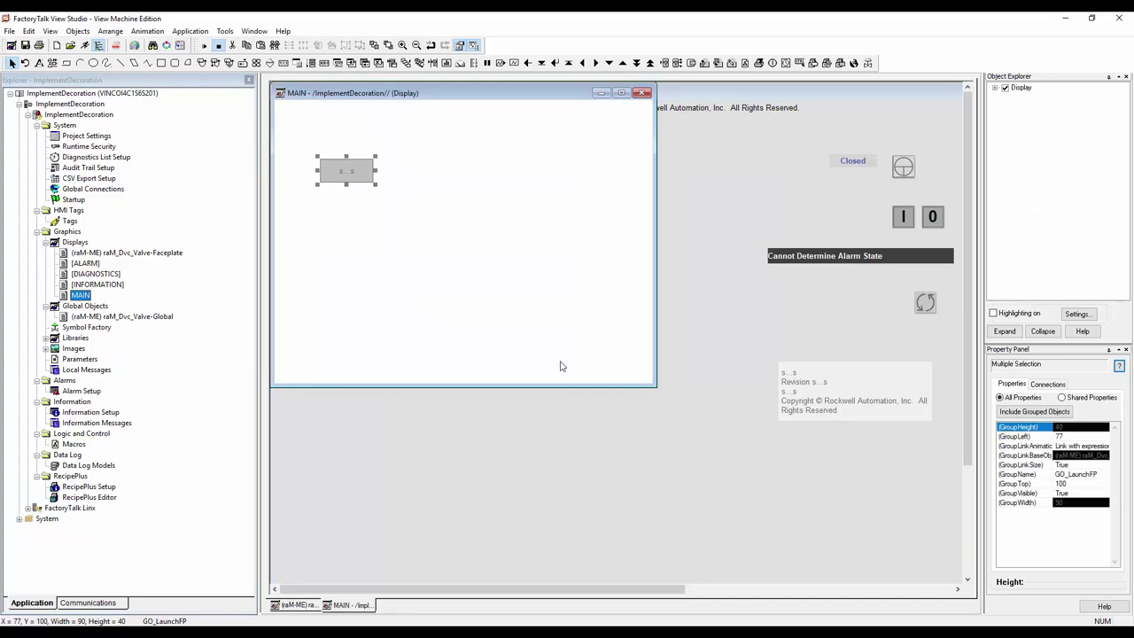
- Place the copied launch button at left 0 and top 0 in the MAIN display
{"action": "left_click", "coordinate": [1073, 437]}
{"action": "type", "text": "0"}
{"action": "left_click", "coordinate": [1069, 485]}
{"action": "type", "text": "0"}
{"action": "left_click", "coordinate": [465, 257]}
{"action": "left_click", "coordinate": [301, 116]}
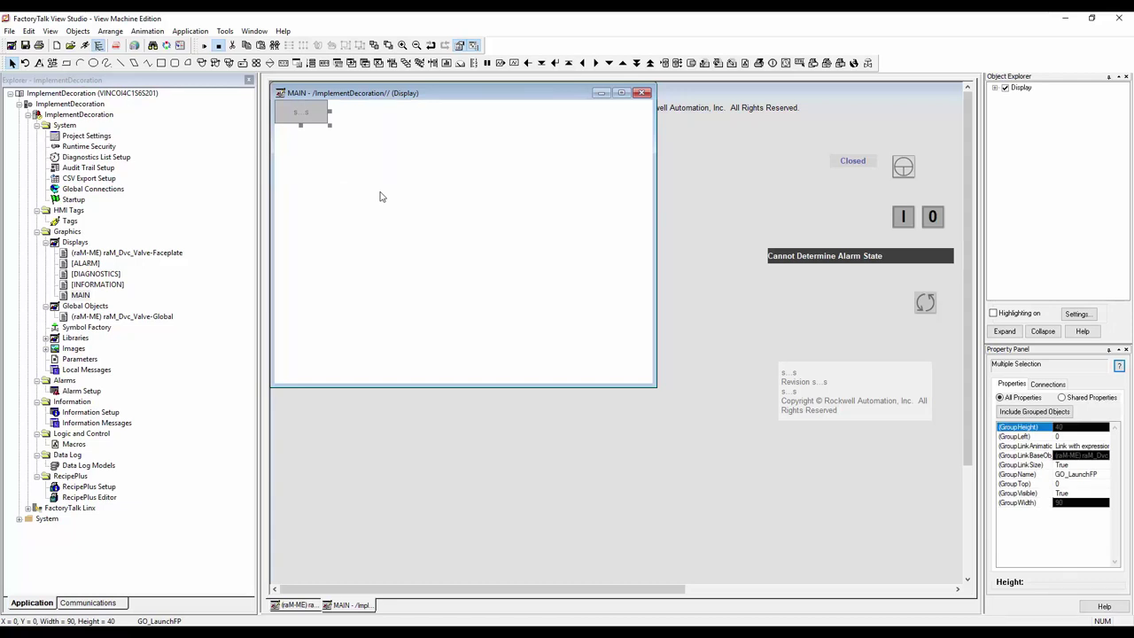
- Rename the launch button group in the MAIN display as GO_Valve_Default
{"action": "left_click", "coordinate": [1103, 479]}
{"action": "key", "text": "BackSpace"}
{"action": "key", "text": "BackSpace"}
{"action": "key", "text": "BackSpace"}
{"action": "key", "text": "BackSpace"}
{"action": "key", "text": "BackSpace"}
{"action": "key", "text": "BackSpace"}
{"action": "key", "text": "BackSpace"}
{"action": "type", "text": "Valve_Default"}
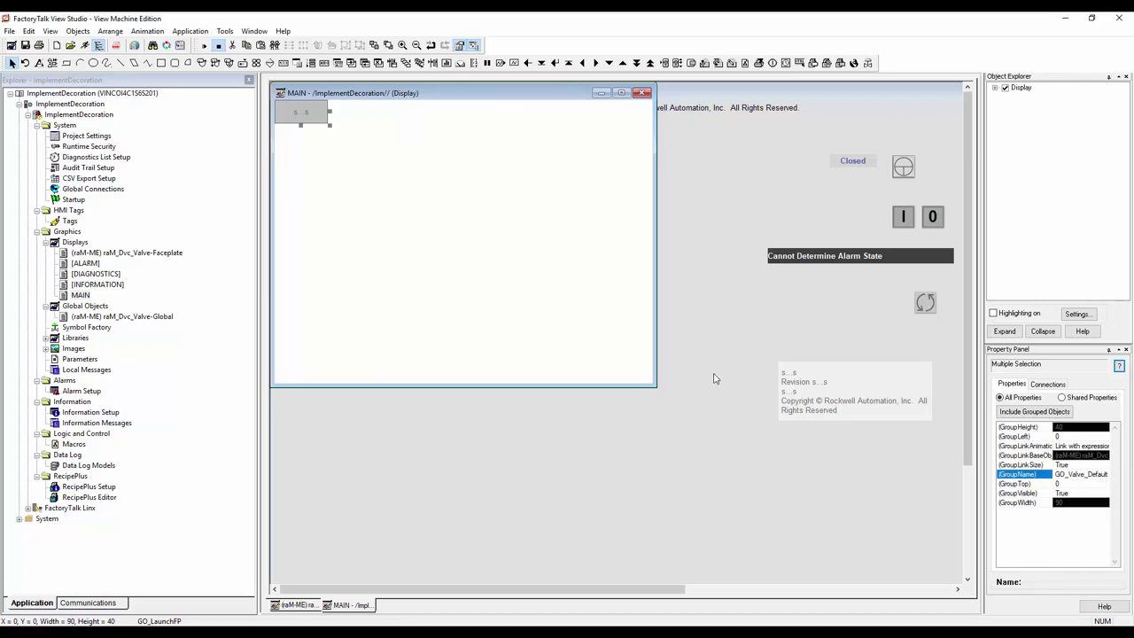
{"action": "left_click", "coordinate": [867, 461]}
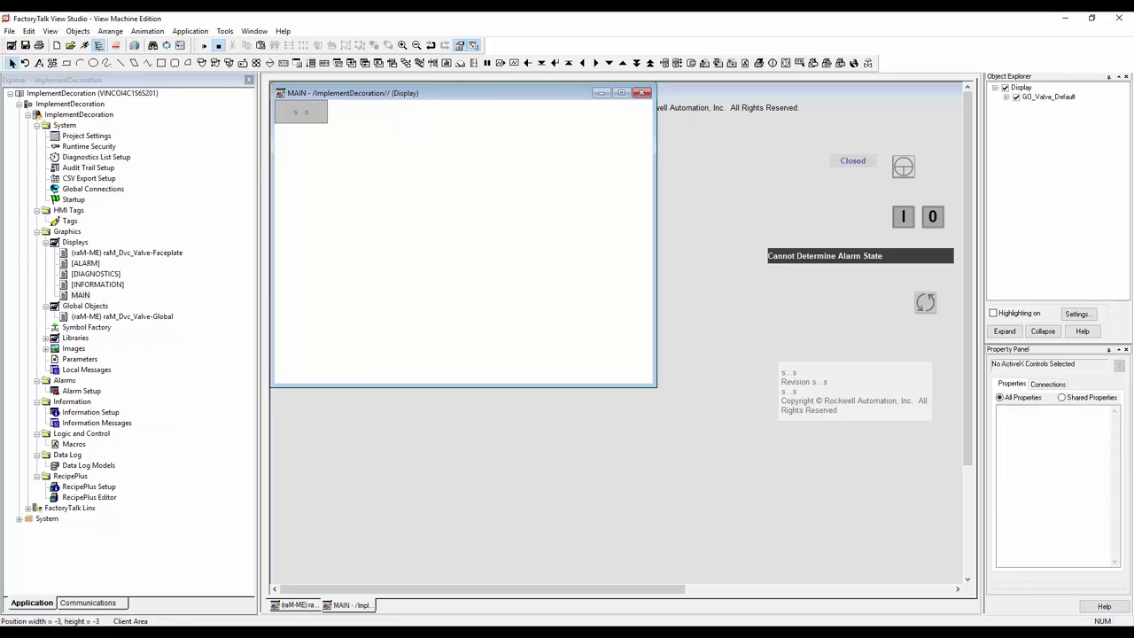
- Add a text object reading "InfText" directly below the launch button in the MAIN display
{"action": "left_click", "coordinate": [39, 63]}
{"action": "left_click", "coordinate": [277, 133]}
{"action": "type", "text": "InfText"}
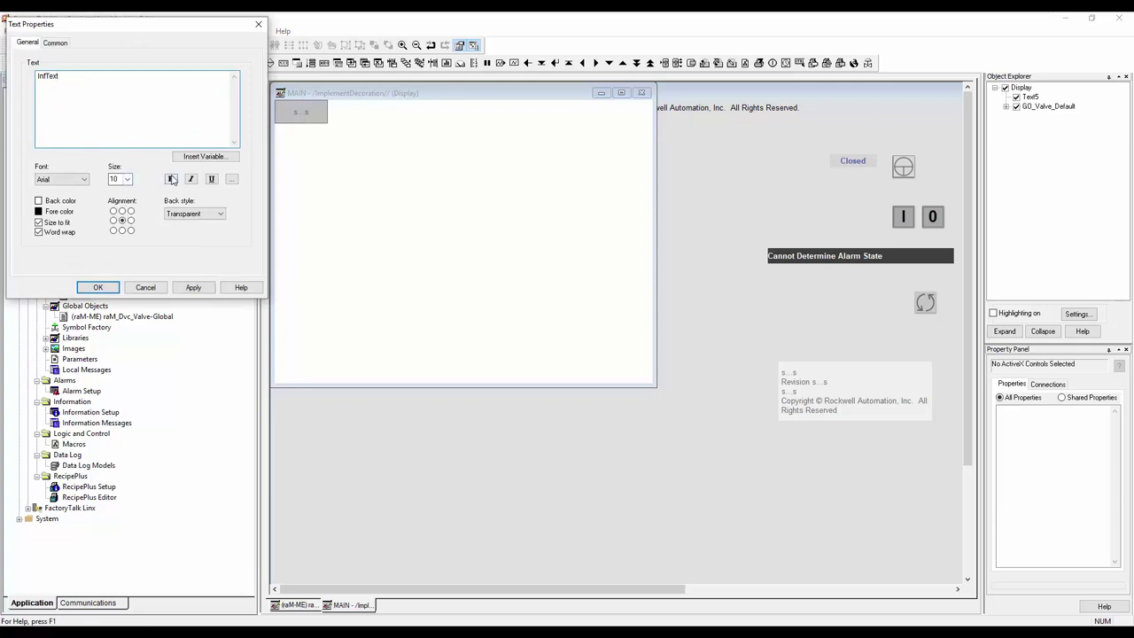
{"action": "left_click", "coordinate": [105, 287]}
- Align the InfText object's left edge with the GO_Valve_Default button, and select the text alone
{"action": "left_click", "coordinate": [291, 133]}
{"action": "left_click", "coordinate": [301, 113], "text": "shift"}
{"action": "left_click", "coordinate": [110, 31]}
{"action": "left_click", "coordinate": [129, 105]}
{"action": "left_click", "coordinate": [289, 137]}
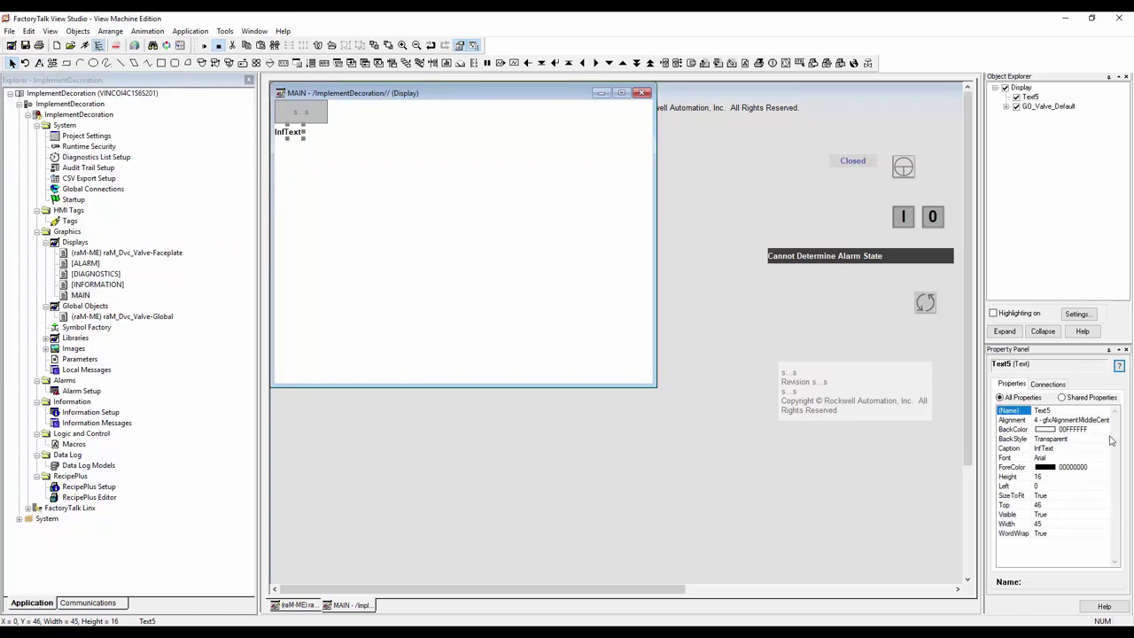
- Rename the InfText text object under GO_Valve_Default as InfText1
{"action": "left_click", "coordinate": [1079, 413]}
{"action": "type", "text": "InfText1"}
{"action": "key", "text": "Return"}
- Copy the 2 State Valve symbol from the valve global objects into the MAIN display and place it at left 0, top 0
{"action": "left_click", "coordinate": [356, 421]}
{"action": "left_click", "coordinate": [360, 265]}
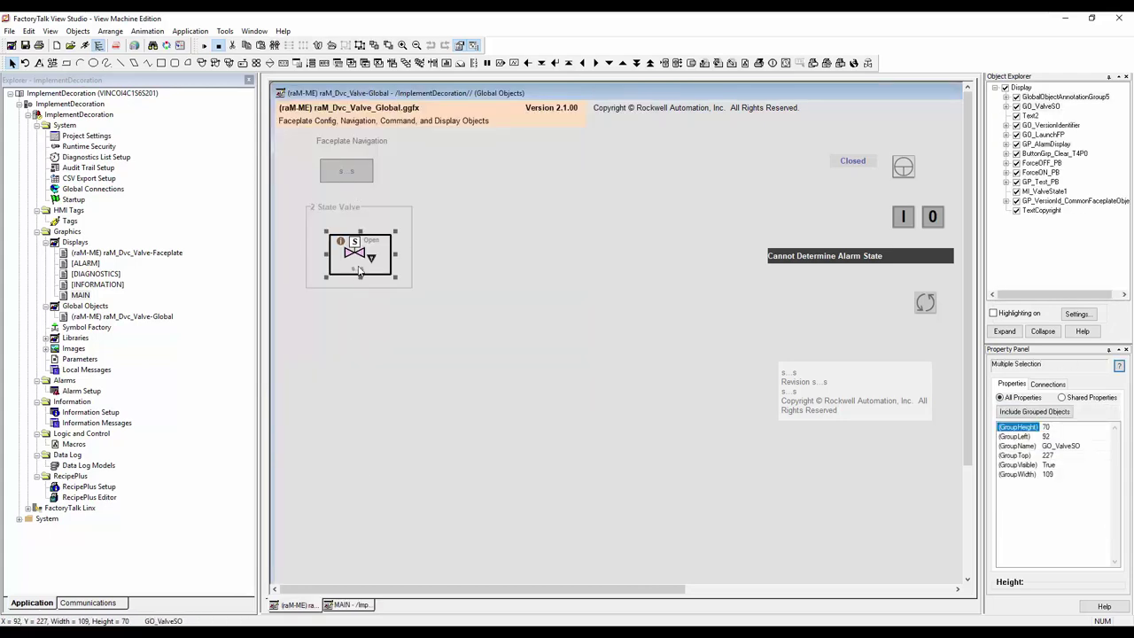
{"action": "left_click", "coordinate": [351, 603]}
{"action": "key", "text": "ctrl+v"}
{"action": "left_click", "coordinate": [1080, 437]}
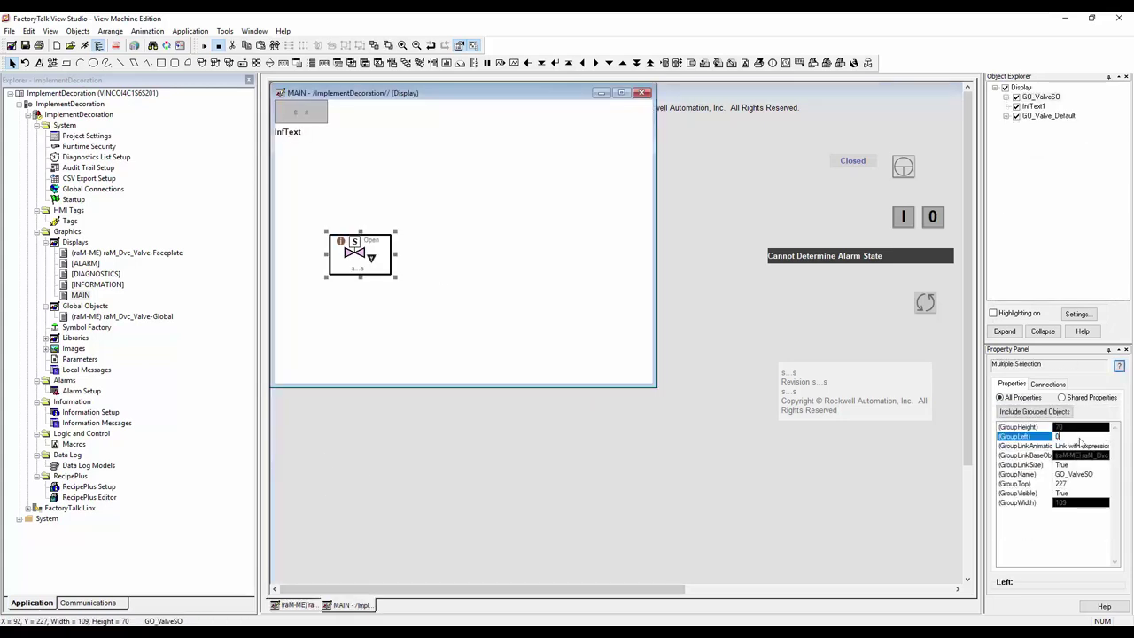
{"action": "type", "text": "0"}
{"action": "left_click", "coordinate": [1079, 483]}
{"action": "type", "text": "0"}
- Rename the pasted valve symbol group as GO_Valve_2State
{"action": "left_click", "coordinate": [1107, 476]}
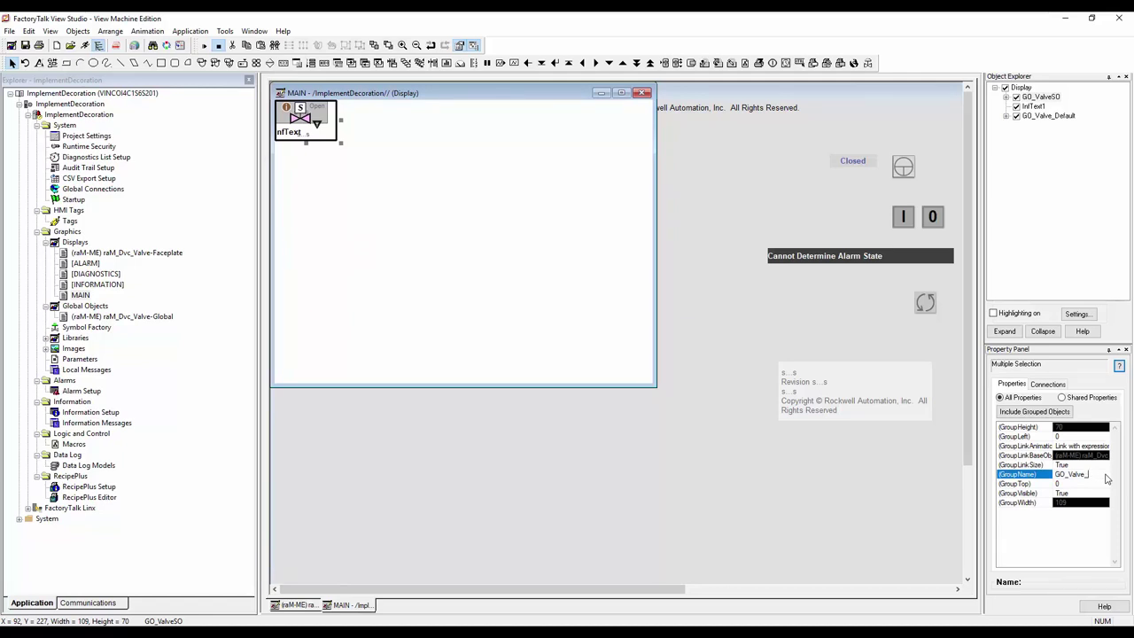
{"action": "type", "text": "2State"}
{"action": "key", "text": "Return"}
- Add a bold text object reading "InfText" directly below the GO_Valve_2State symbol
{"action": "left_click", "coordinate": [38, 63]}
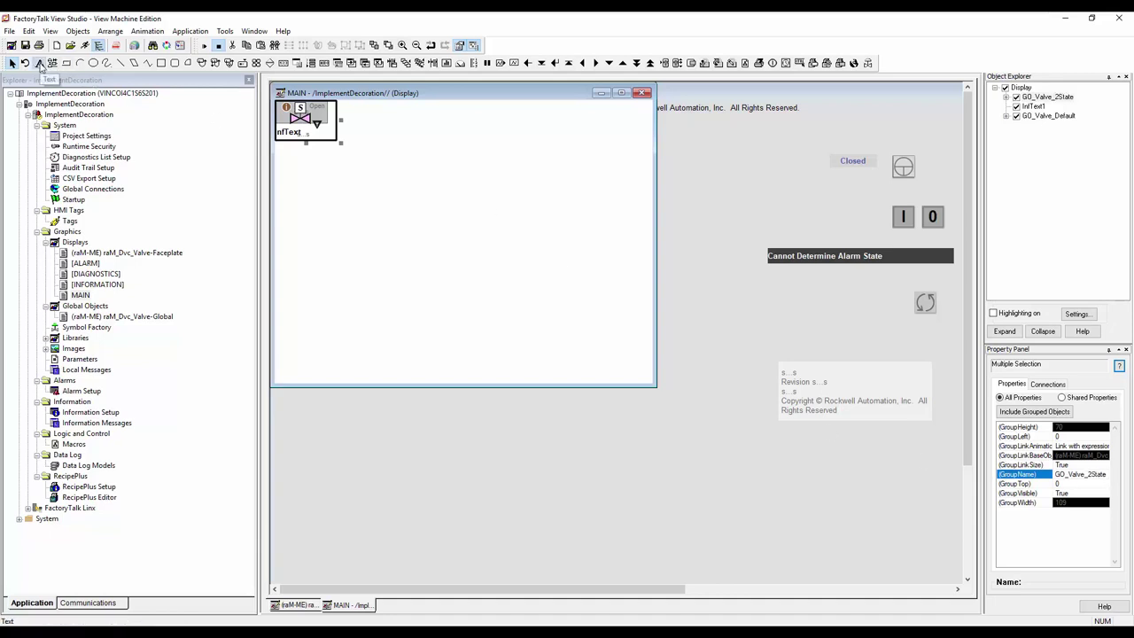
{"action": "left_click", "coordinate": [278, 146]}
{"action": "type", "text": "InfText"}
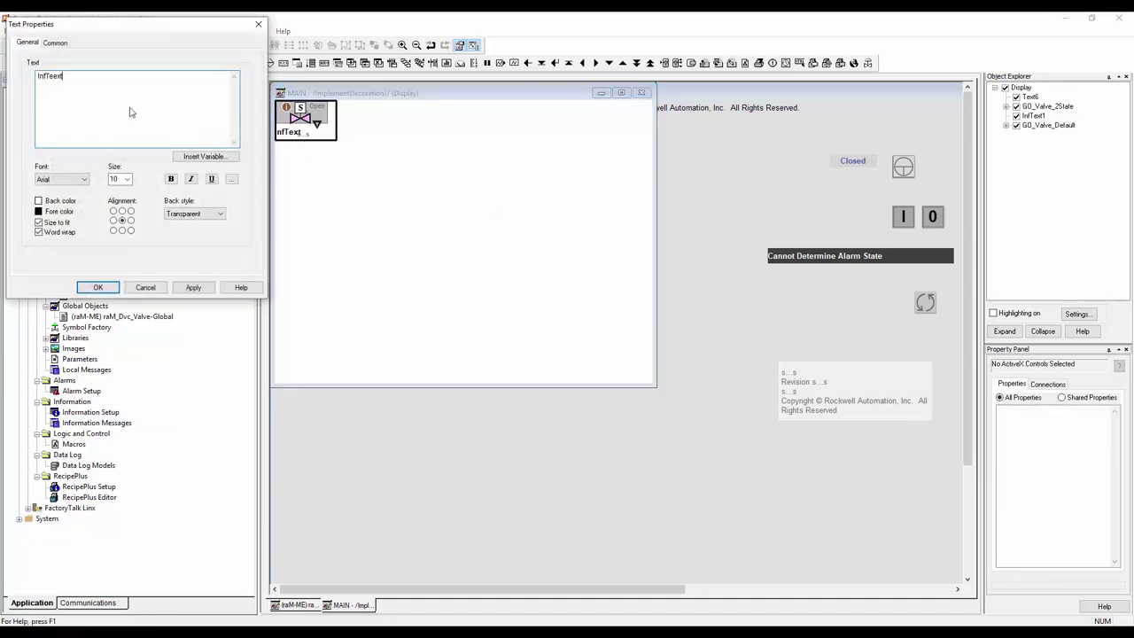
{"action": "key", "text": "BackSpace"}
{"action": "key", "text": "BackSpace"}
{"action": "type", "text": "xt"}
{"action": "left_click", "coordinate": [171, 179]}
{"action": "left_click", "coordinate": [89, 287]}
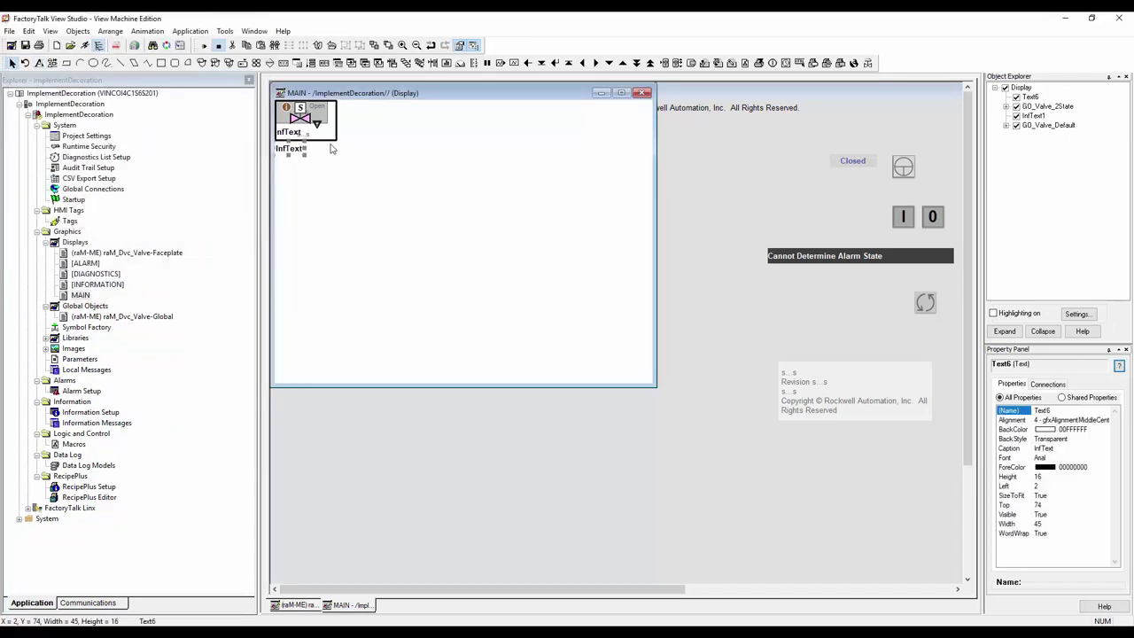
- Align the new InfText object's left edge with the GO_Valve_2State symbol and clear the selection
{"action": "left_click", "coordinate": [306, 120], "text": "shift"}
{"action": "left_click", "coordinate": [107, 33]}
{"action": "left_click", "coordinate": [618, 337]}
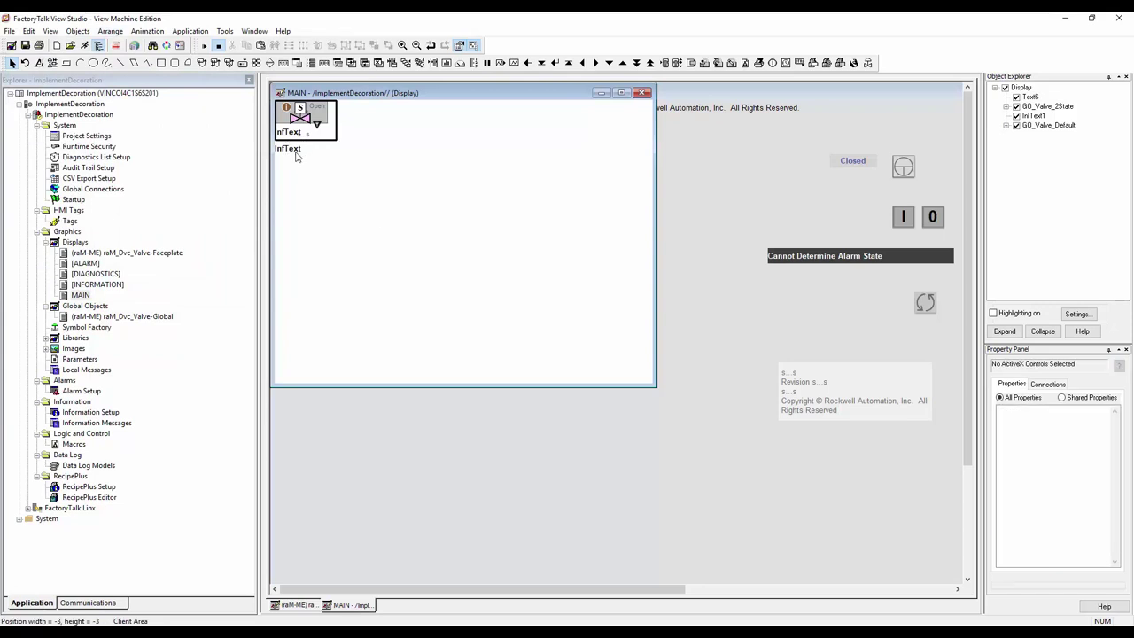
- Rename the text object below the GO_Valve_2State symbol as InfText2
{"action": "left_click", "coordinate": [299, 154]}
{"action": "left_click", "coordinate": [1069, 412]}
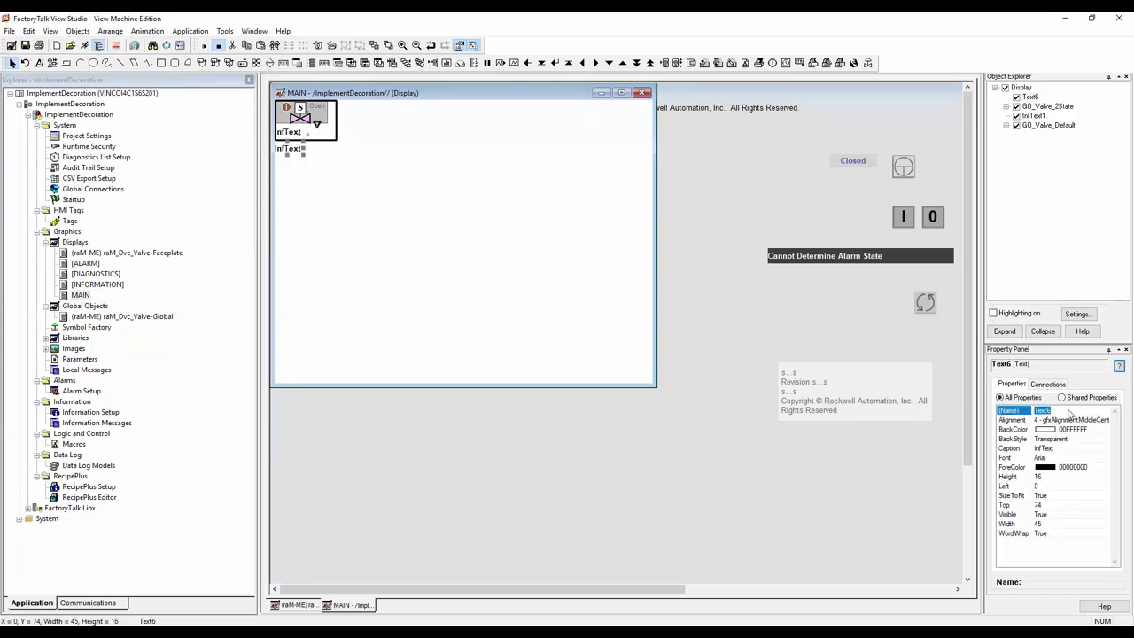
{"action": "type", "text": "InfText2"}
{"action": "key", "text": "Return"}
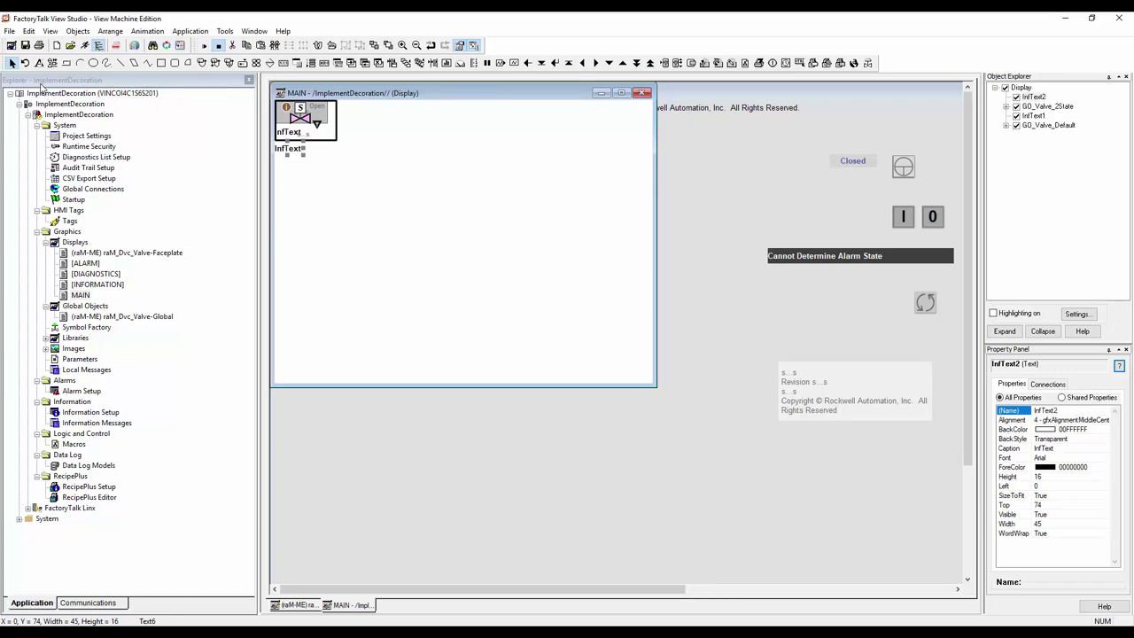
- Save and close the MAIN display, and export only that display to MAIN.xml
{"action": "left_click", "coordinate": [620, 111]}
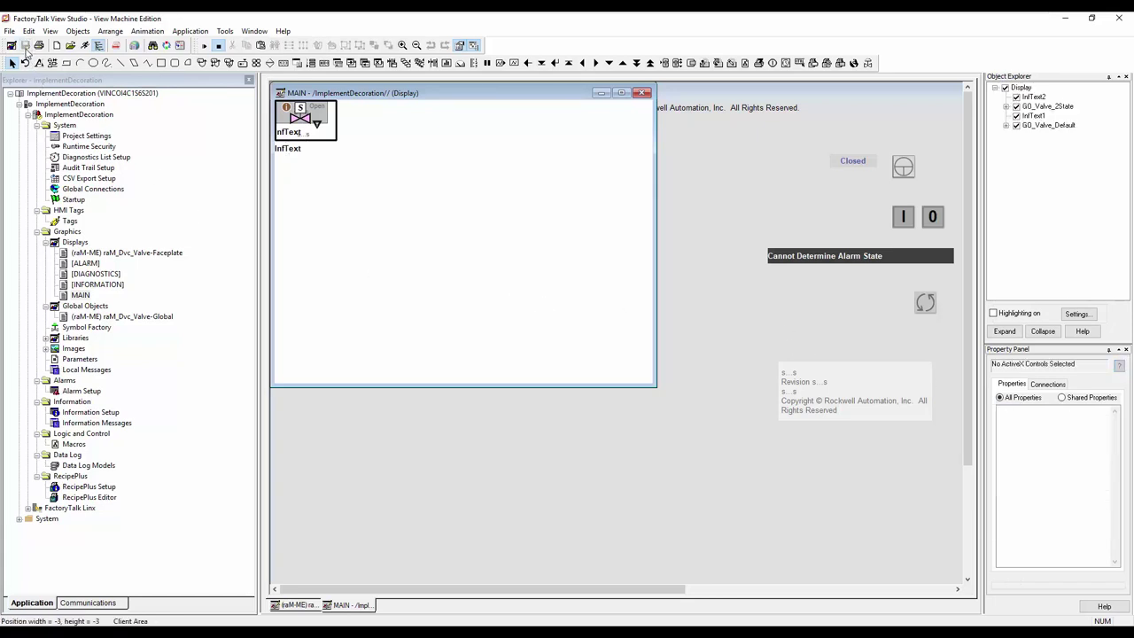
{"action": "left_click", "coordinate": [642, 94]}
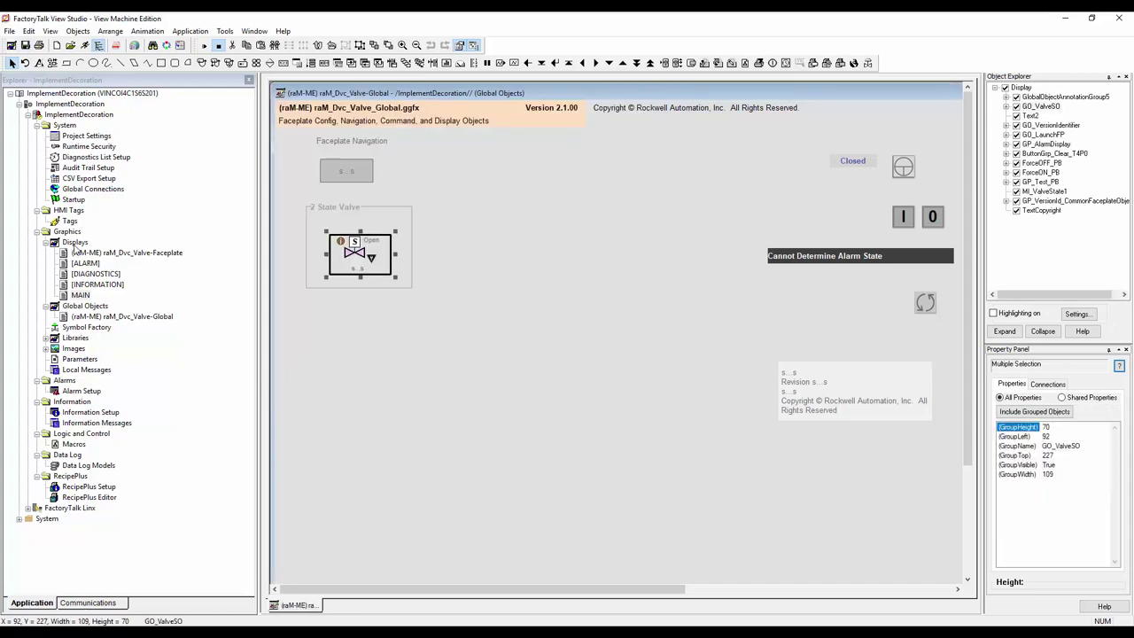
{"action": "right_click", "coordinate": [76, 244]}
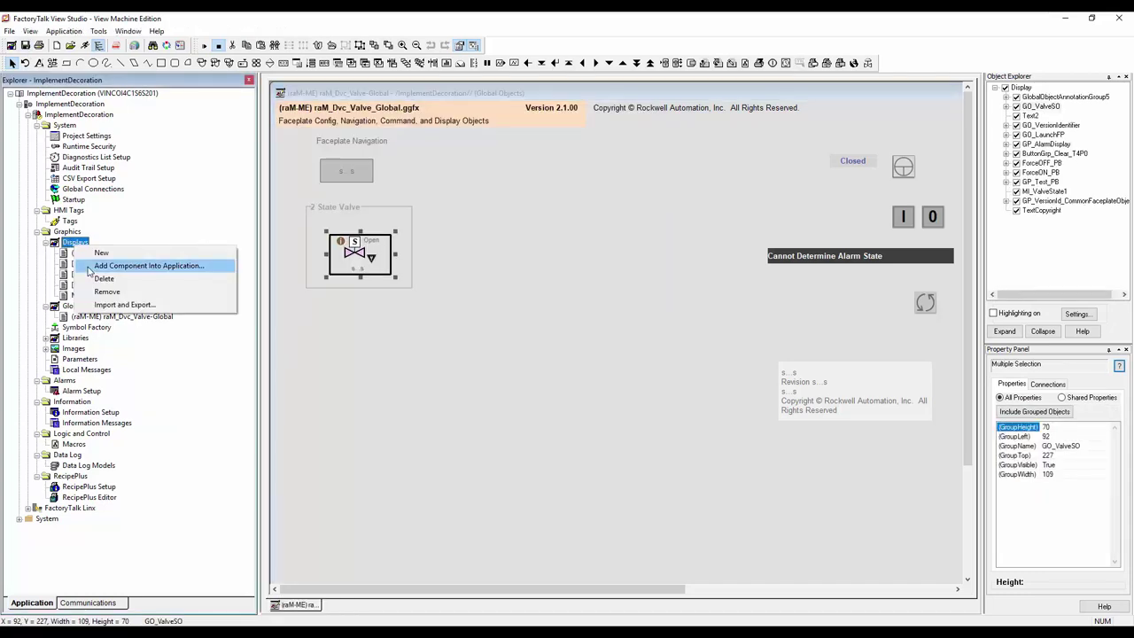
{"action": "left_click", "coordinate": [137, 309]}
{"action": "left_click", "coordinate": [565, 402]}
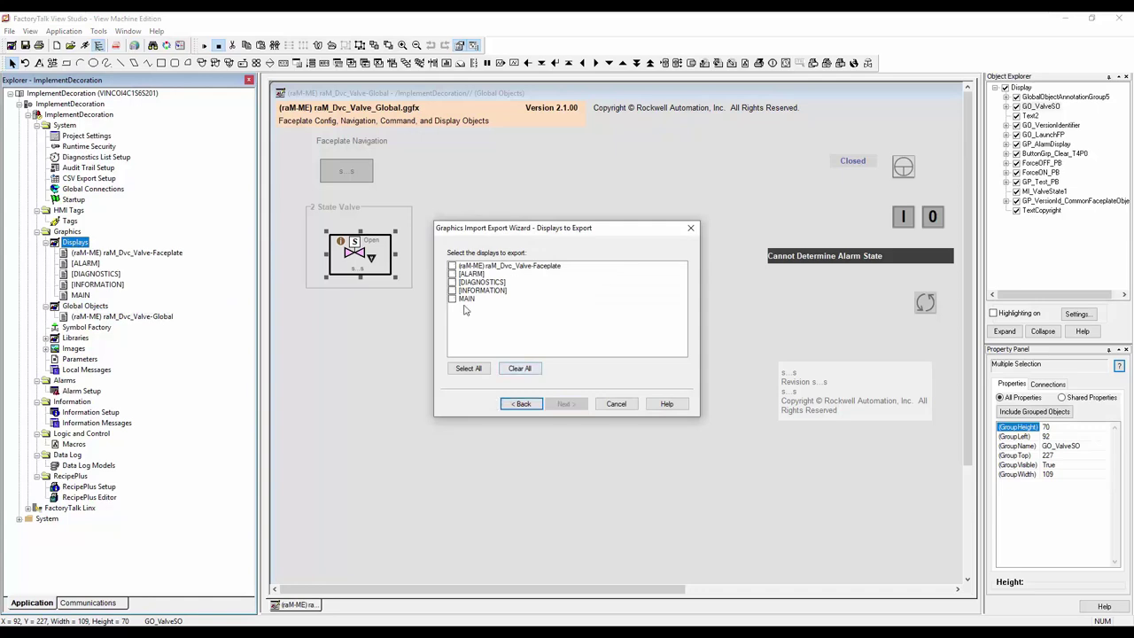
{"action": "left_click", "coordinate": [563, 403]}
{"action": "left_click", "coordinate": [563, 404]}
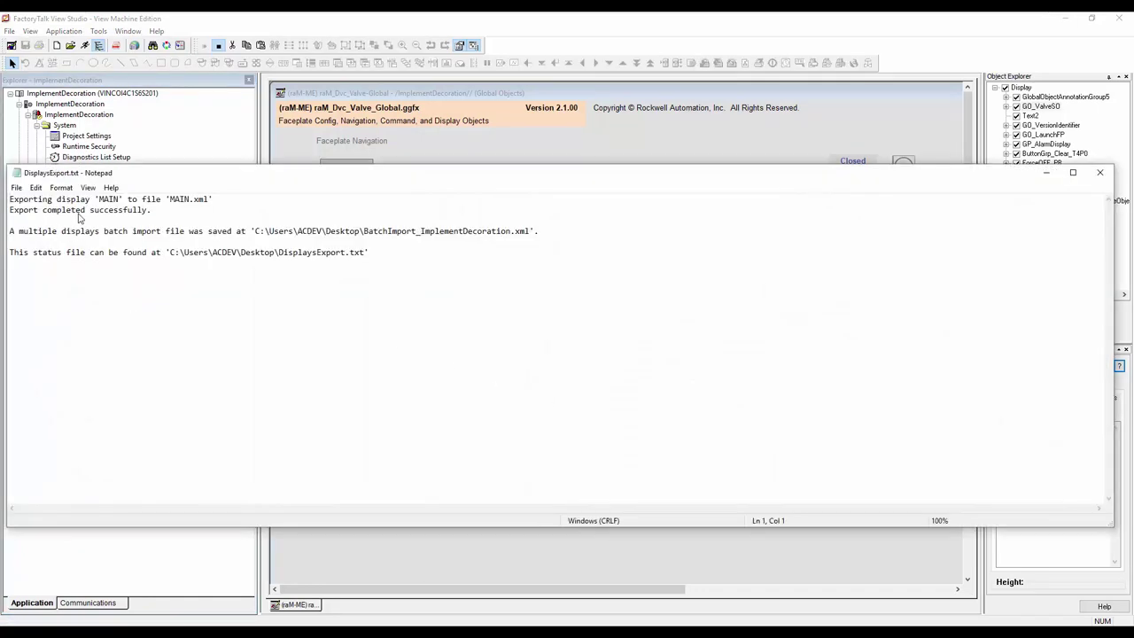
{"action": "left_click", "coordinate": [1099, 172]}
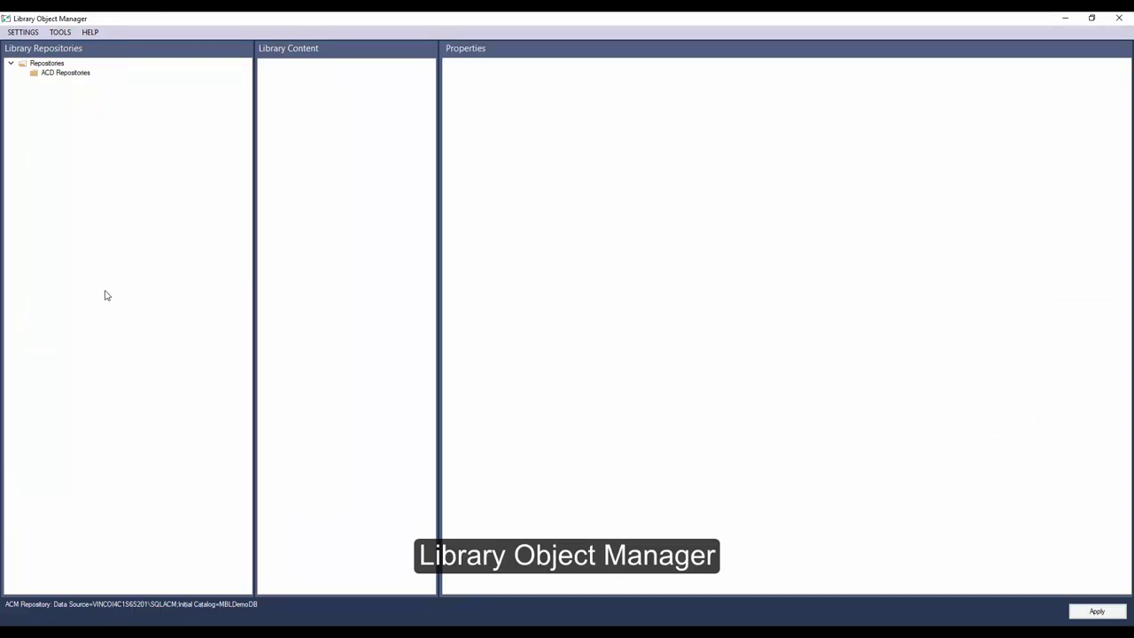
- In Library Object Manager, add an ACM repository connected to the MBLDemoDB database
{"action": "left_click", "coordinate": [49, 66]}
{"action": "right_click", "coordinate": [49, 66]}
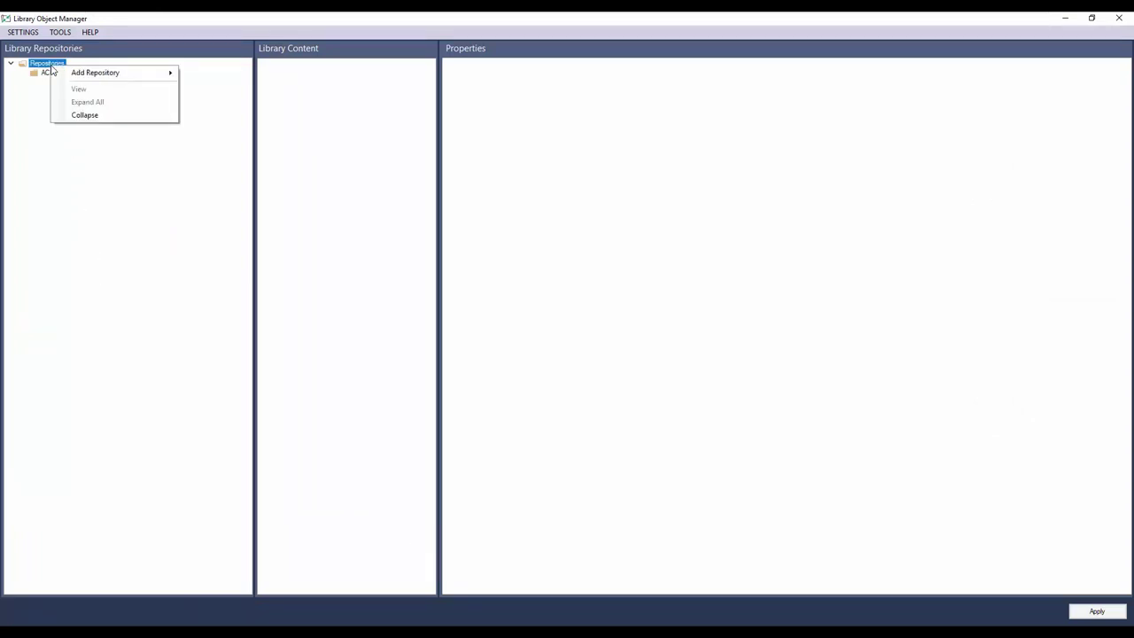
{"action": "mouse_move", "coordinate": [106, 73]}
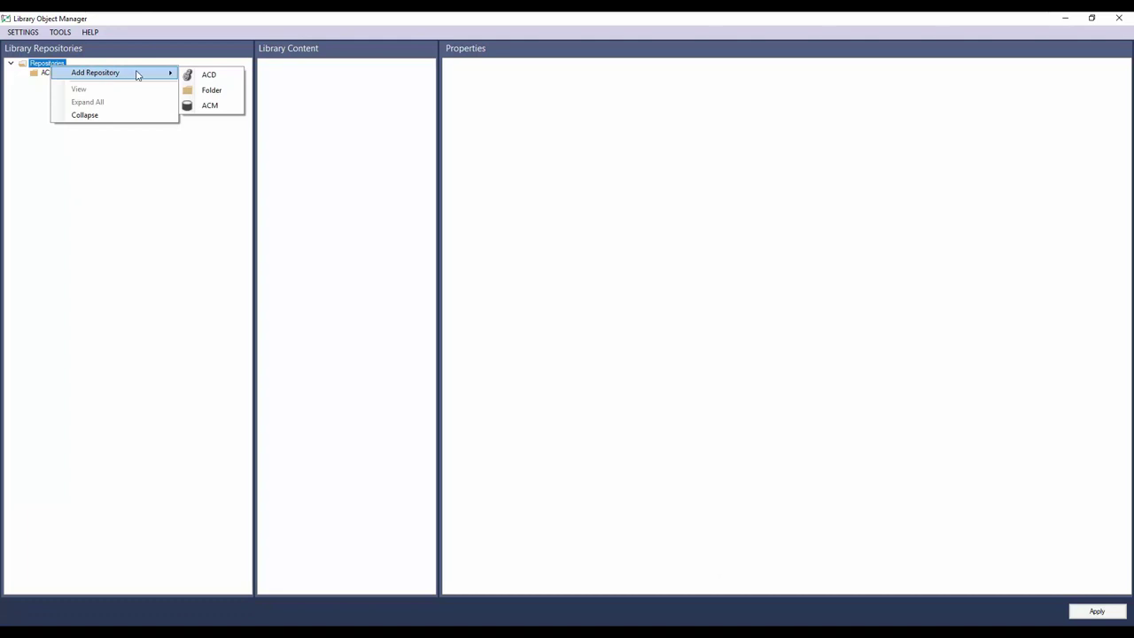
{"action": "left_click", "coordinate": [210, 105]}
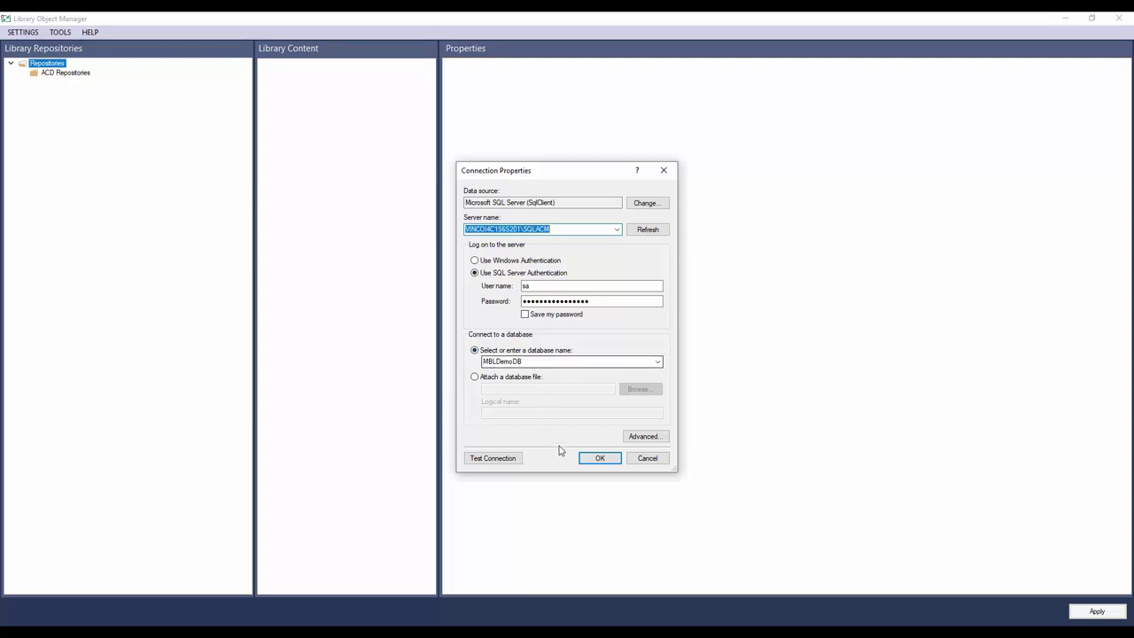
{"action": "left_click", "coordinate": [599, 459]}
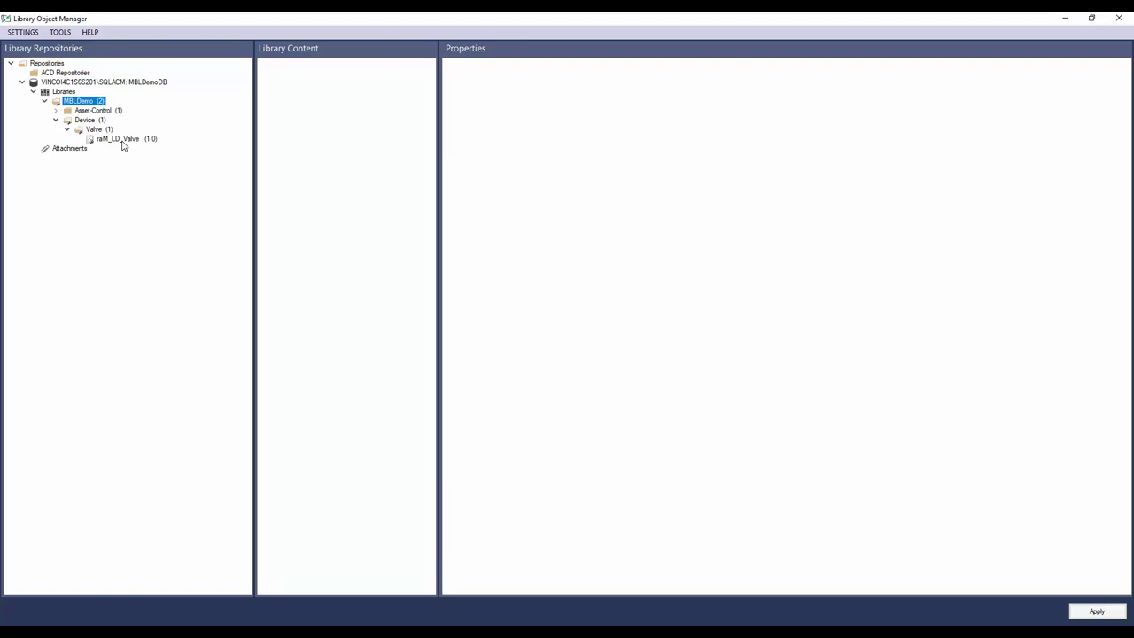
- Open the raM_LD_Valve (1.0) library and add an FT View section to it
{"action": "left_click", "coordinate": [123, 140]}
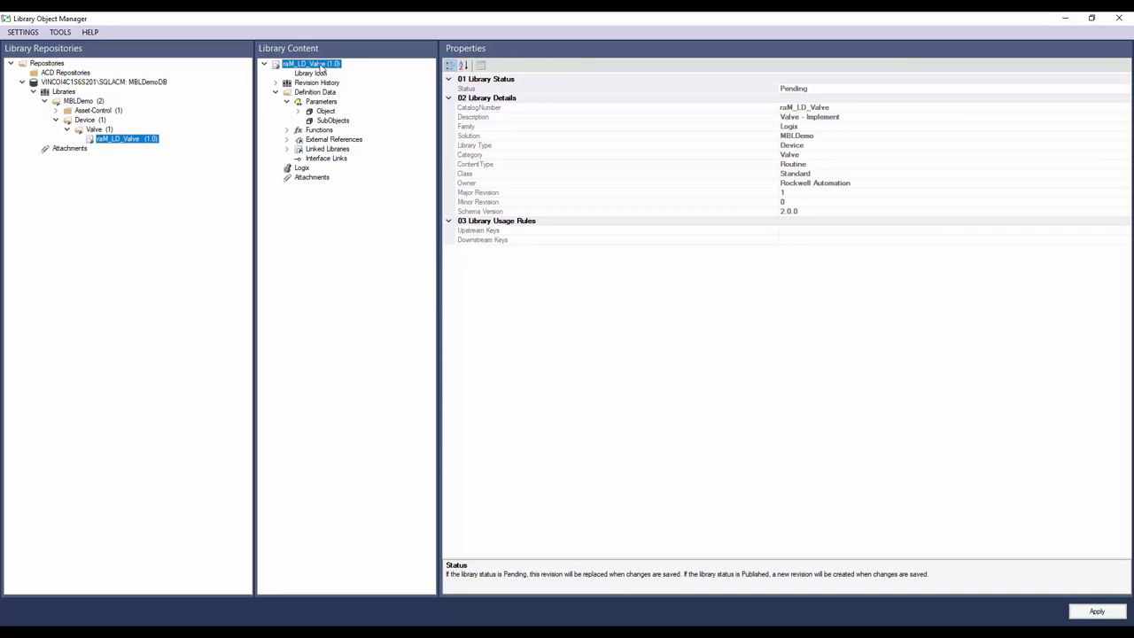
{"action": "right_click", "coordinate": [321, 69]}
{"action": "mouse_move", "coordinate": [370, 75]}
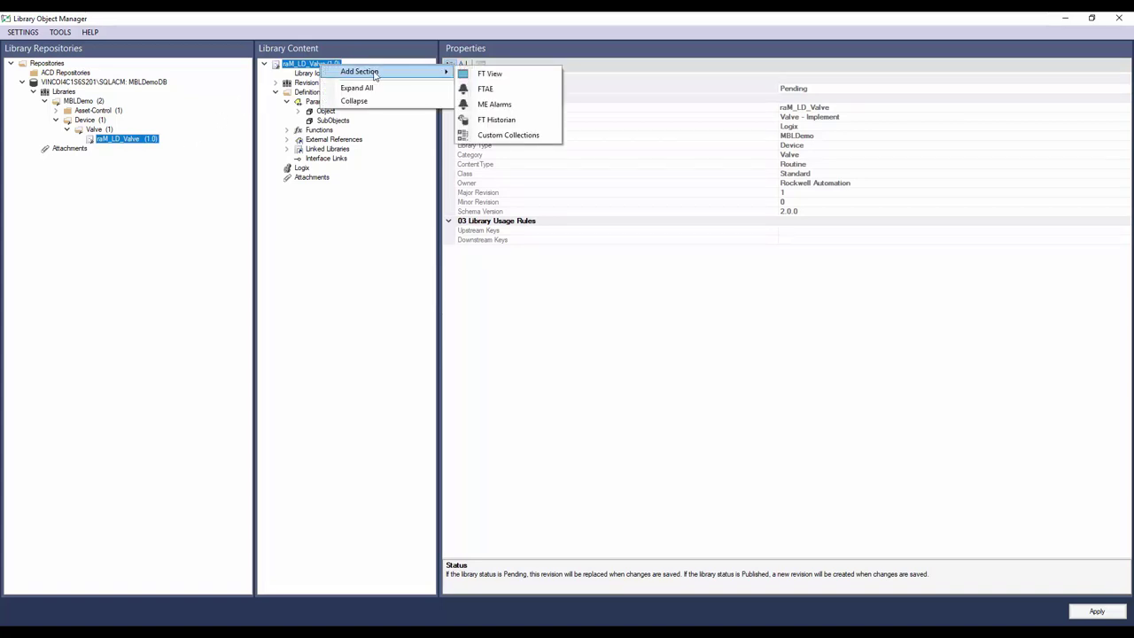
{"action": "left_click", "coordinate": [488, 74]}
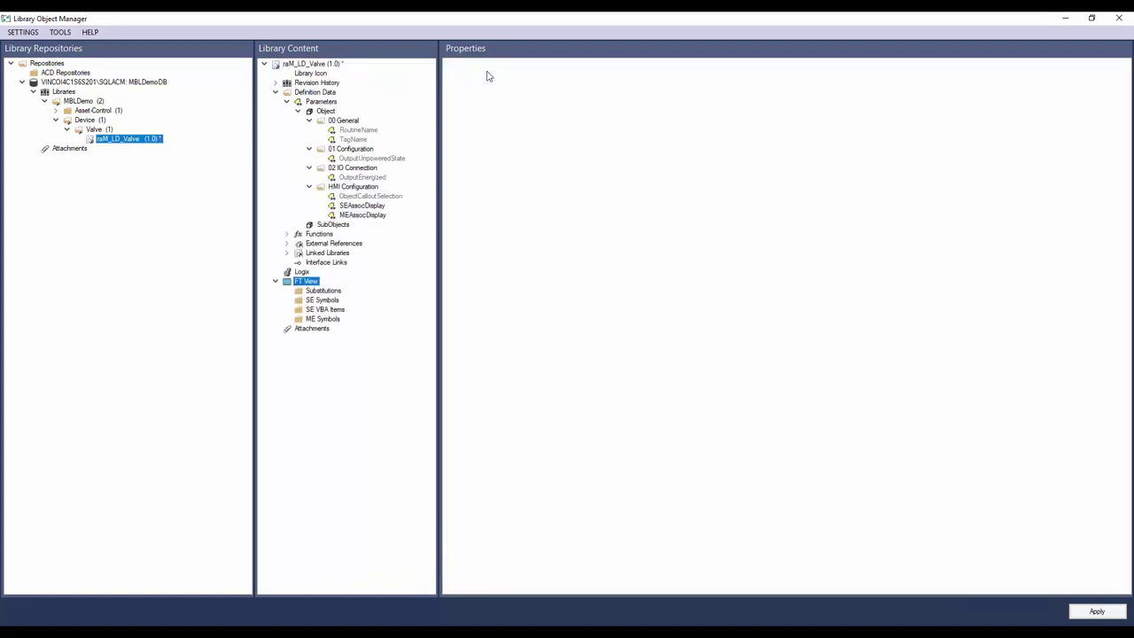
- Start a new ME symbol in Symbol Builder and load the exported MAIN.xml display file
{"action": "left_click", "coordinate": [323, 320]}
{"action": "right_click", "coordinate": [325, 320]}
{"action": "left_click", "coordinate": [349, 327]}
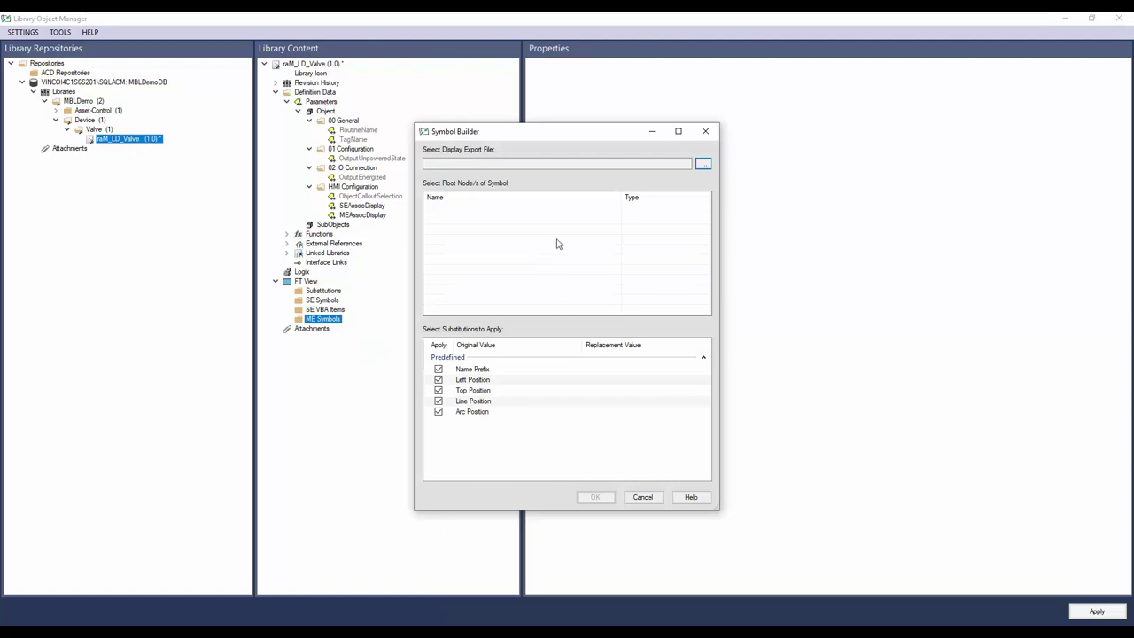
{"action": "left_click", "coordinate": [702, 164]}
{"action": "left_click", "coordinate": [420, 292]}
{"action": "left_click", "coordinate": [749, 459]}
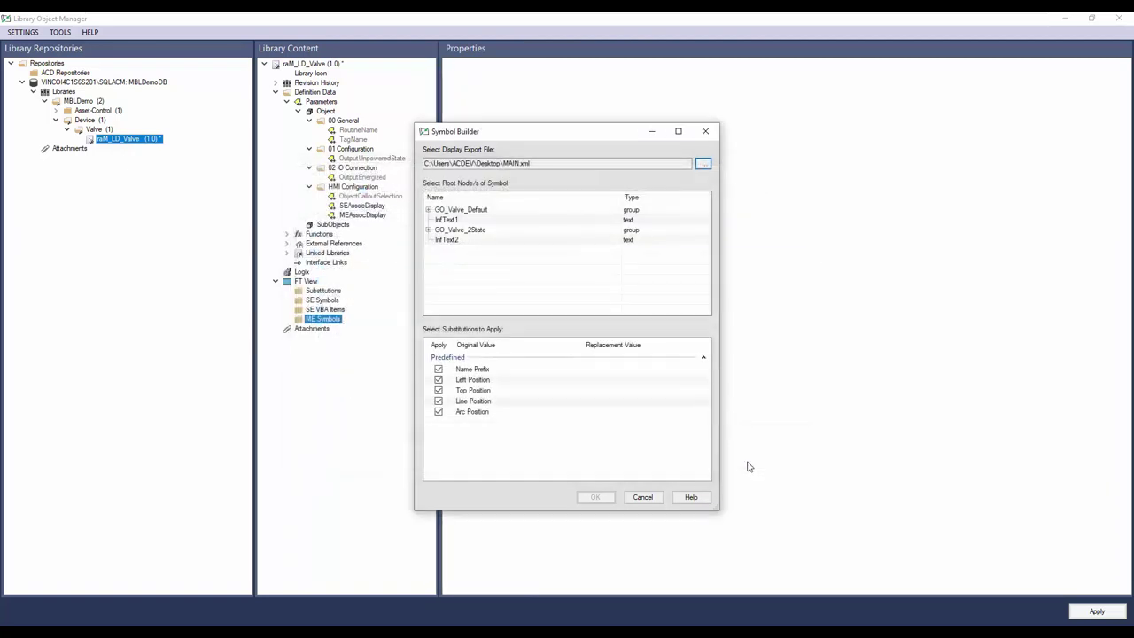
- Build the symbol from the GO_Valve_Default group and InfText1, keeping all predefined substitutions
{"action": "left_click", "coordinate": [481, 210]}
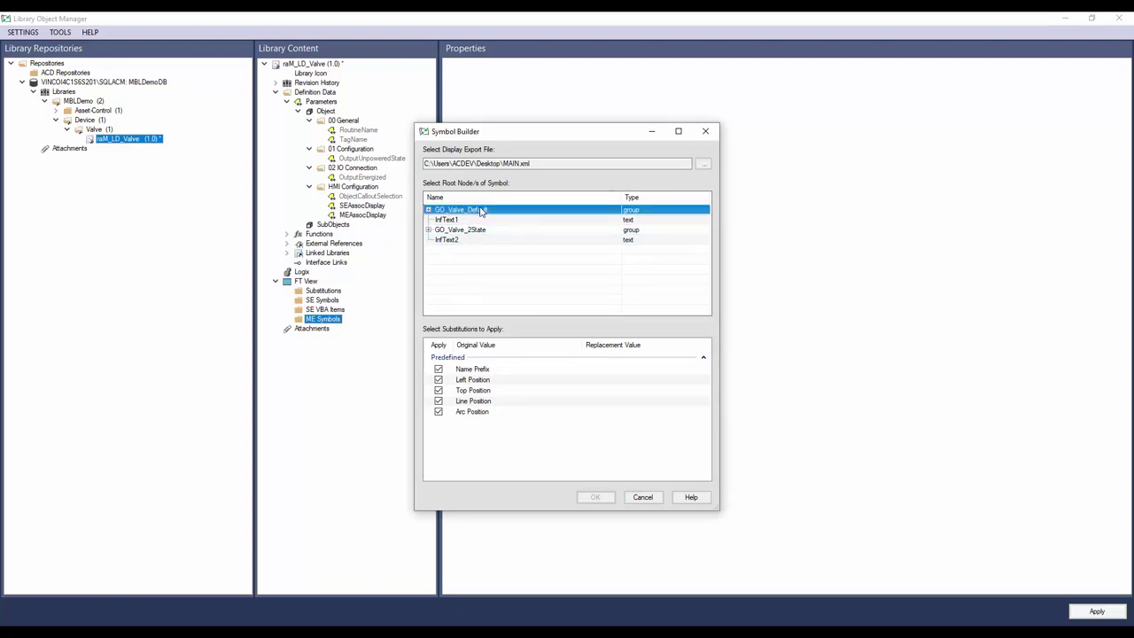
{"action": "left_click", "coordinate": [480, 220], "text": "ctrl"}
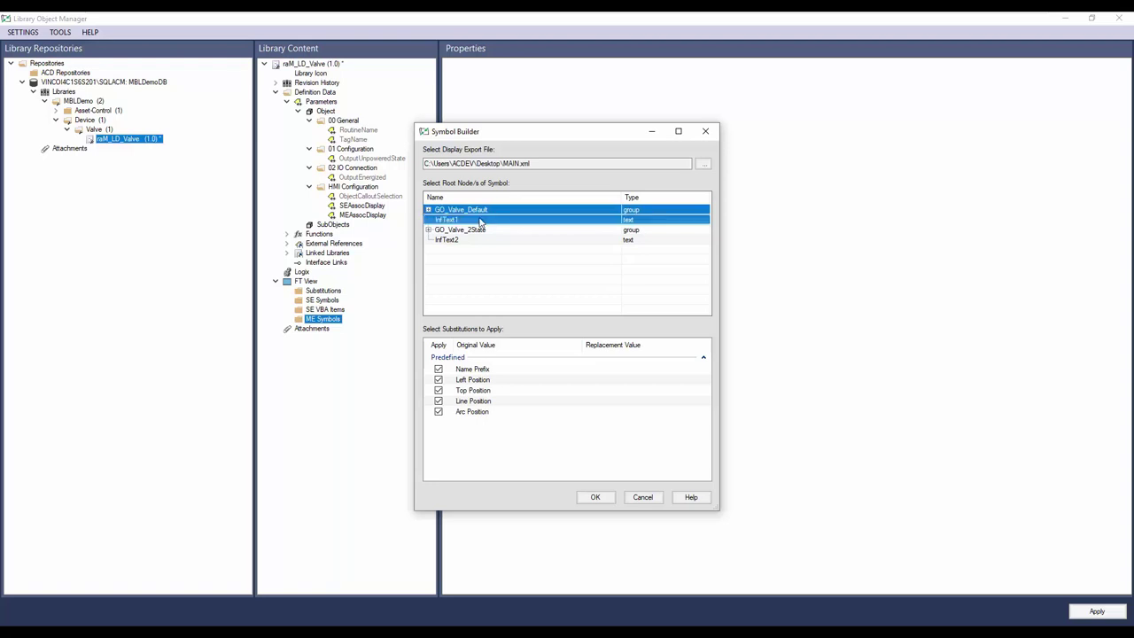
{"action": "left_click", "coordinate": [594, 498]}
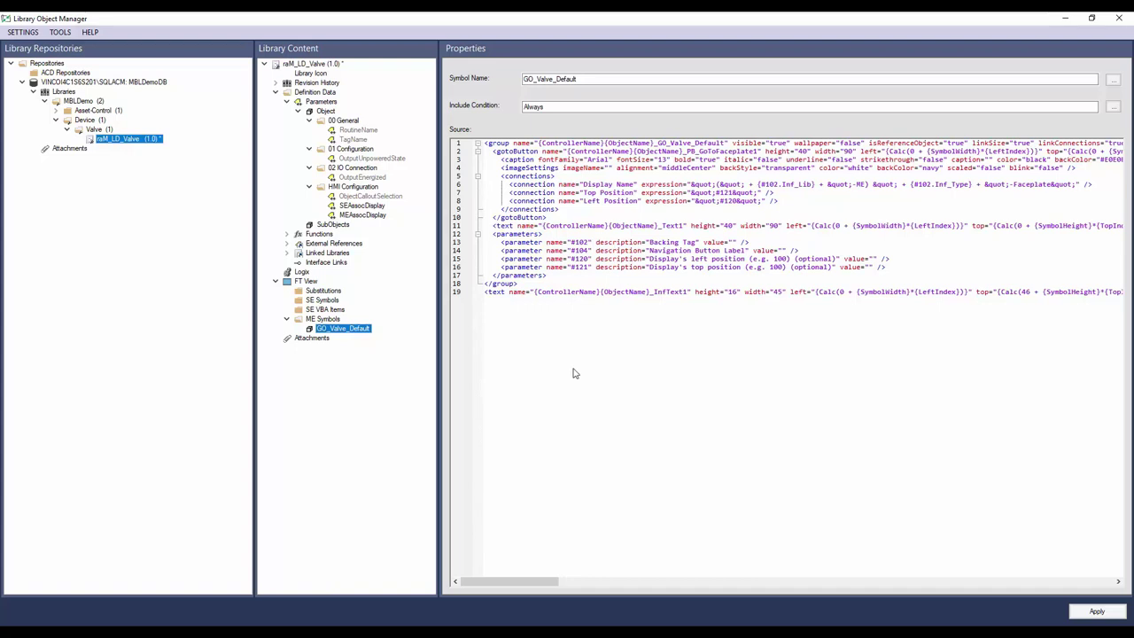
- Search the GO_Valve_Default symbol source for "controllername" and remove {ControllerName} from the group name in line 1
{"action": "key", "text": "ctrl+f"}
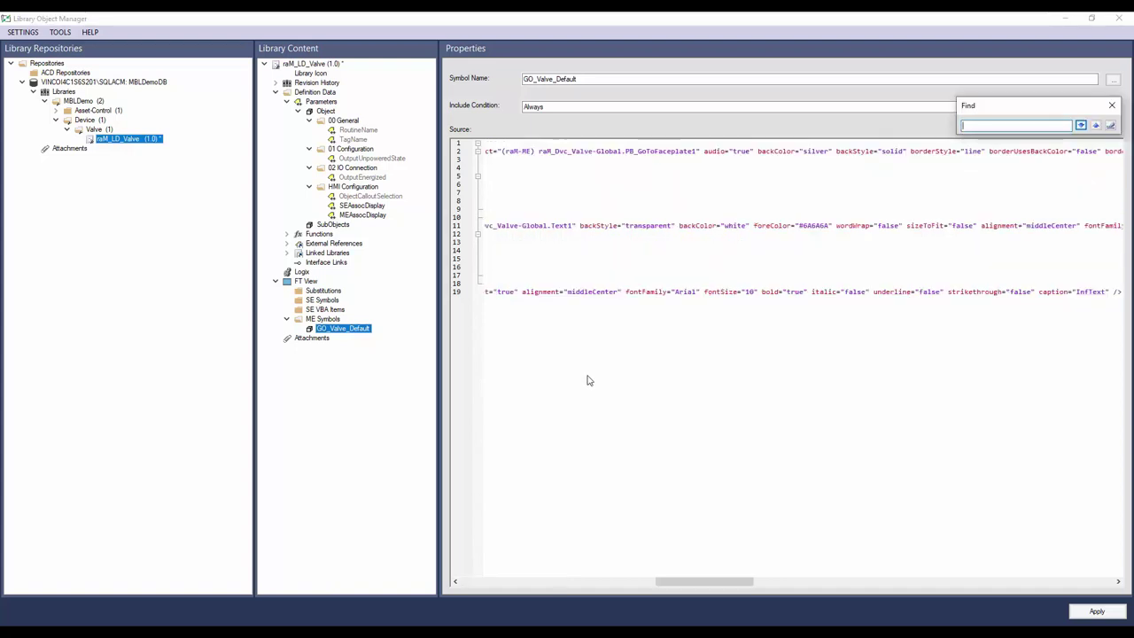
{"action": "type", "text": "controllername"}
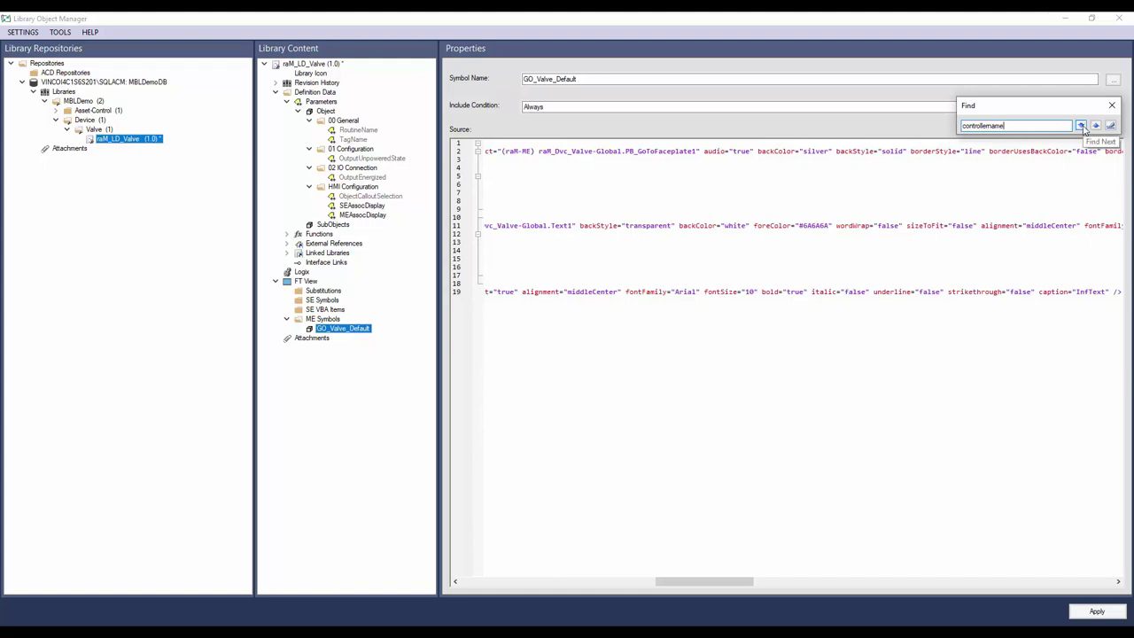
{"action": "left_click", "coordinate": [1081, 126]}
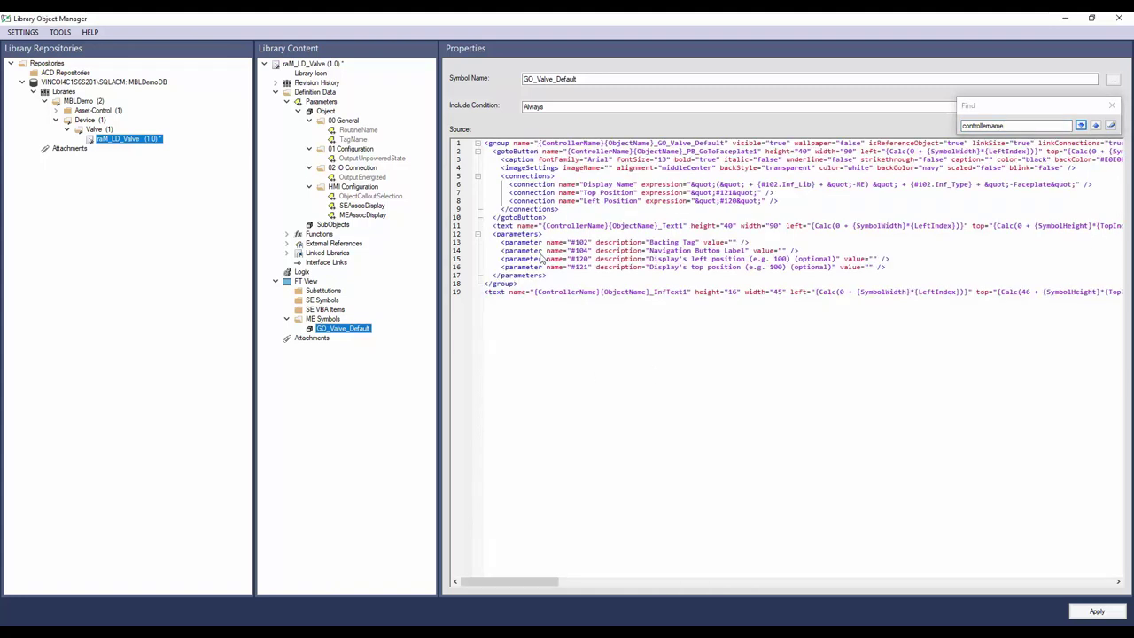
{"action": "key", "text": "BackSpace"}
{"action": "key", "text": "BackSpace"}
{"action": "key", "text": "BackSpace"}
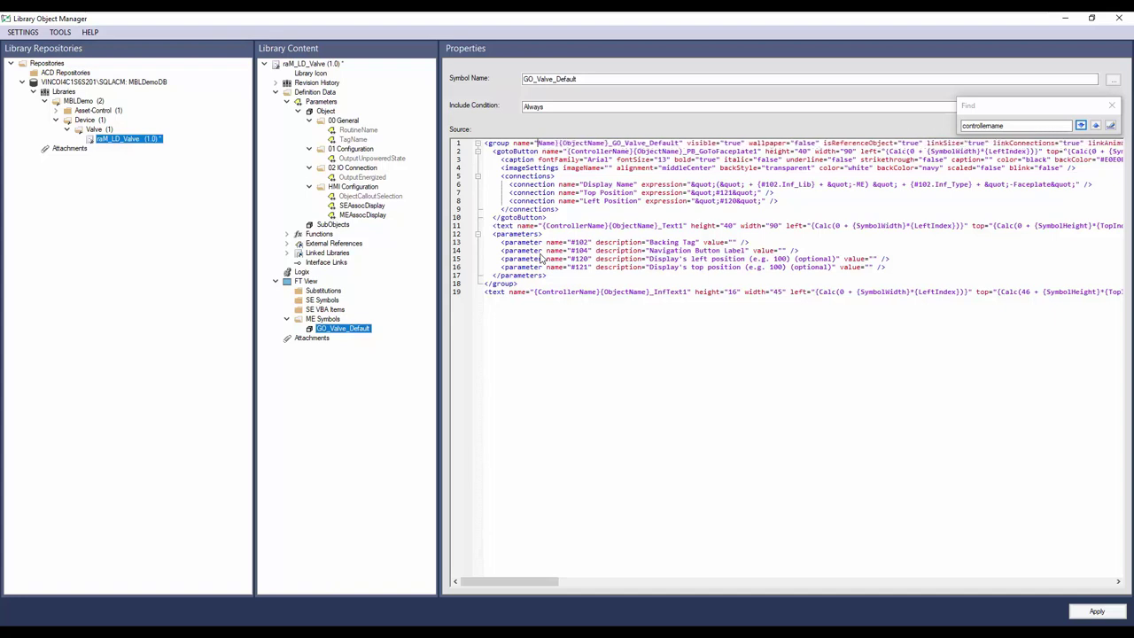
- Find the next occurrence and remove {ControllerName} from the gotoButton name in line 2
{"action": "left_click", "coordinate": [1081, 126]}
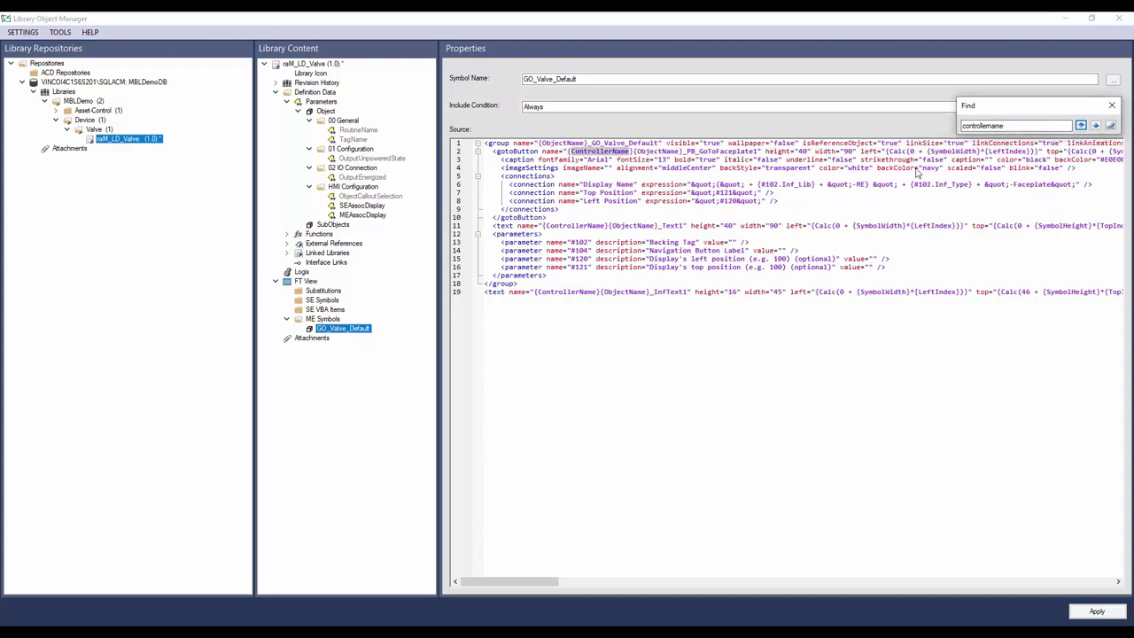
{"action": "left_click", "coordinate": [591, 151]}
{"action": "key", "text": "BackSpace"}
{"action": "key", "text": "BackSpace"}
{"action": "key", "text": "BackSpace"}
{"action": "key", "text": "BackSpace"}
{"action": "key", "text": "BackSpace"}
{"action": "key", "text": "Delete"}
{"action": "key", "text": "Delete"}
{"action": "key", "text": "Delete"}
{"action": "key", "text": "Delete"}
{"action": "key", "text": "Delete"}
{"action": "key", "text": "Delete"}
{"action": "key", "text": "Delete"}
{"action": "key", "text": "Delete"}
{"action": "key", "text": "Delete"}
{"action": "key", "text": "Delete"}
{"action": "key", "text": "Delete"}
- Remove {ControllerName} from the Text1 object's name in line 11 of the symbol source
{"action": "key", "text": "F3"}
{"action": "left_click", "coordinate": [542, 226]}
{"action": "key", "text": "Delete"}
{"action": "key", "text": "Delete"}
{"action": "key", "text": "Delete"}
{"action": "key", "text": "Delete"}
{"action": "key", "text": "Delete"}
{"action": "key", "text": "Delete"}
{"action": "key", "text": "Delete"}
{"action": "key", "text": "Delete"}
{"action": "key", "text": "Delete"}
{"action": "key", "text": "Delete"}
{"action": "key", "text": "Delete"}
{"action": "key", "text": "Delete"}
{"action": "key", "text": "Delete"}
{"action": "key", "text": "Delete"}
{"action": "key", "text": "Delete"}
{"action": "key", "text": "Delete"}
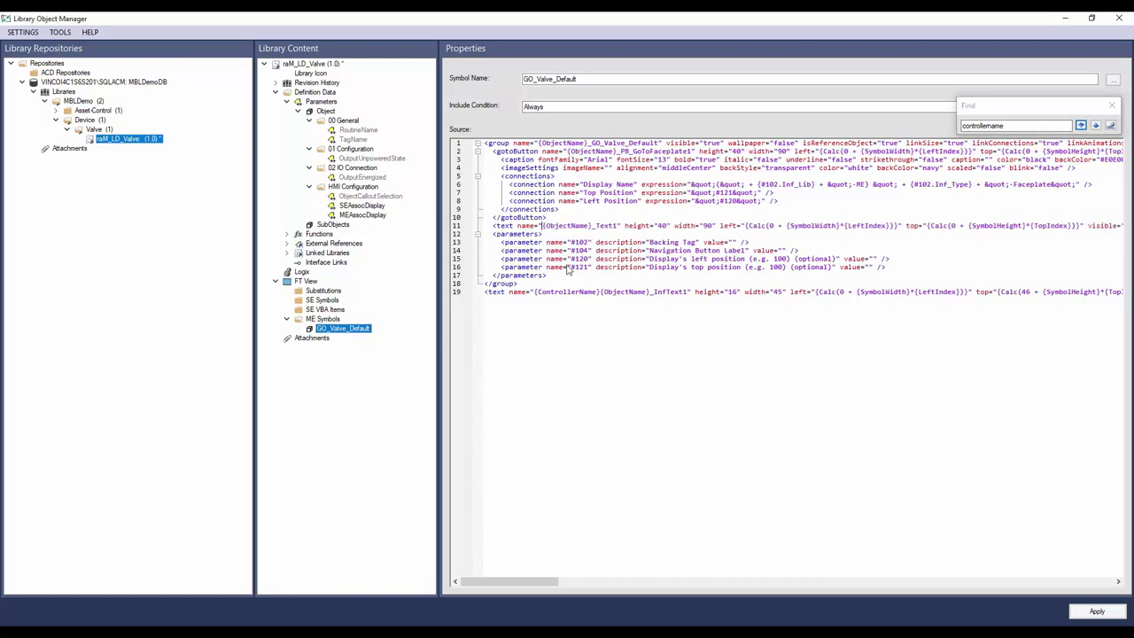
- Remove {ControllerName} from the InfText1 object's name in line 19 and search for any remaining occurrence
{"action": "key", "text": "F3"}
{"action": "left_click", "coordinate": [533, 291]}
{"action": "key", "text": "Delete"}
{"action": "key", "text": "Delete"}
{"action": "key", "text": "Delete"}
{"action": "key", "text": "Delete"}
{"action": "key", "text": "Delete"}
{"action": "key", "text": "Delete"}
{"action": "key", "text": "Delete"}
{"action": "key", "text": "Delete"}
{"action": "key", "text": "Delete"}
{"action": "key", "text": "Delete"}
{"action": "key", "text": "Delete"}
{"action": "key", "text": "Delete"}
{"action": "key", "text": "Delete"}
{"action": "key", "text": "Delete"}
{"action": "key", "text": "Delete"}
{"action": "key", "text": "Delete"}
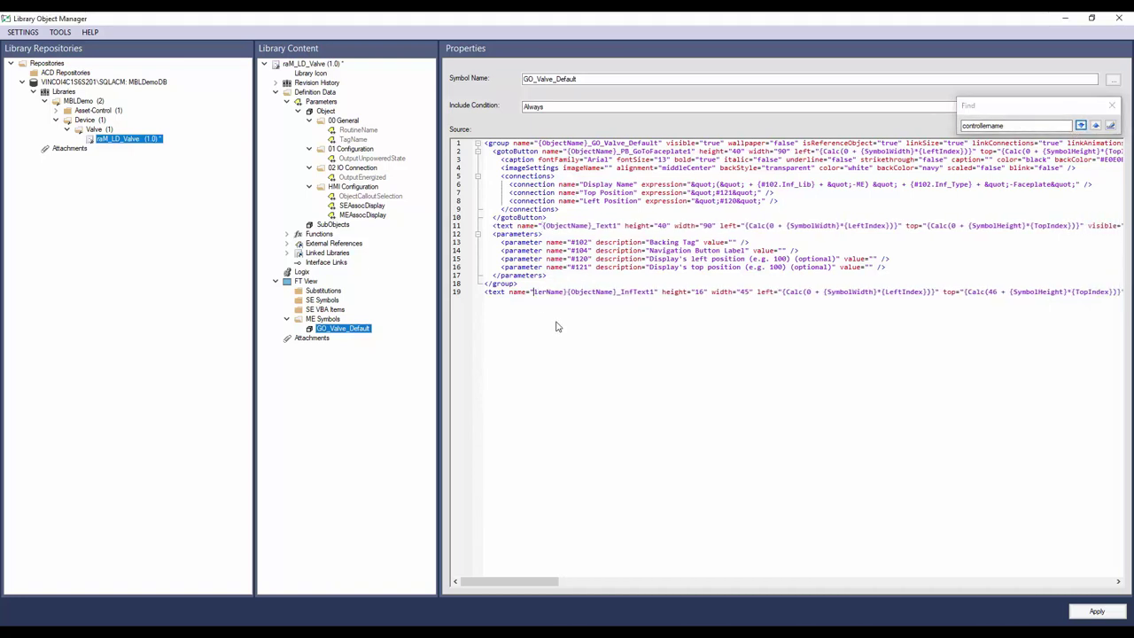
{"action": "left_click", "coordinate": [1080, 125]}
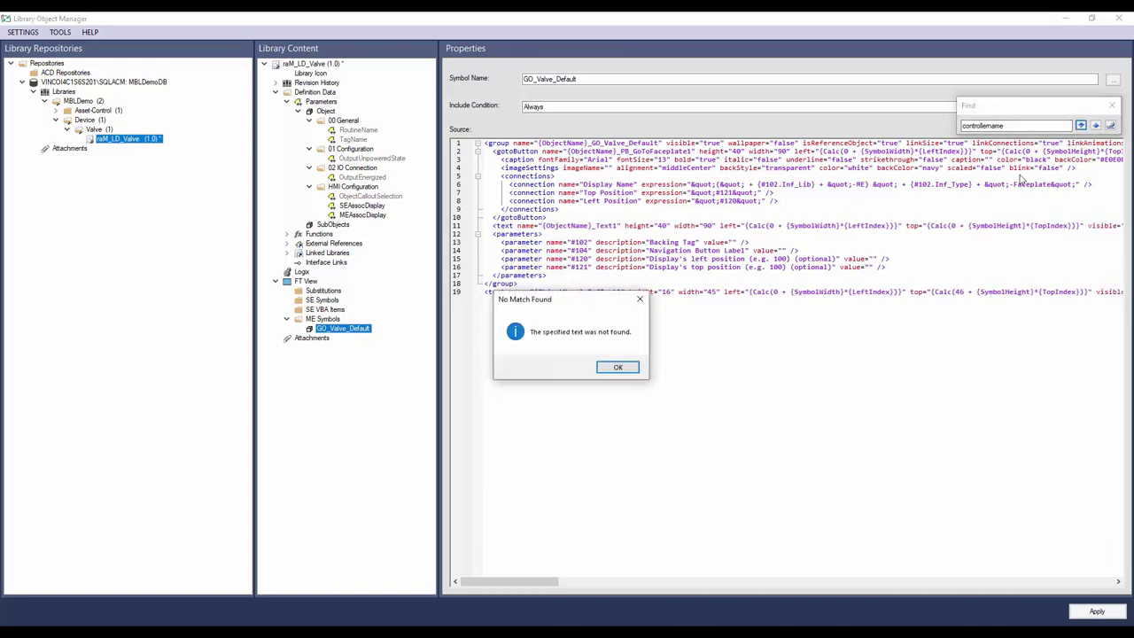
- Set GO_Valve_Default's parameters: #102 to {{AreaPath}Program:{ProgramName}.{TagName}}, #104 to {ObjectName}, and #120 and #121 to 10
{"action": "left_click", "coordinate": [603, 369]}
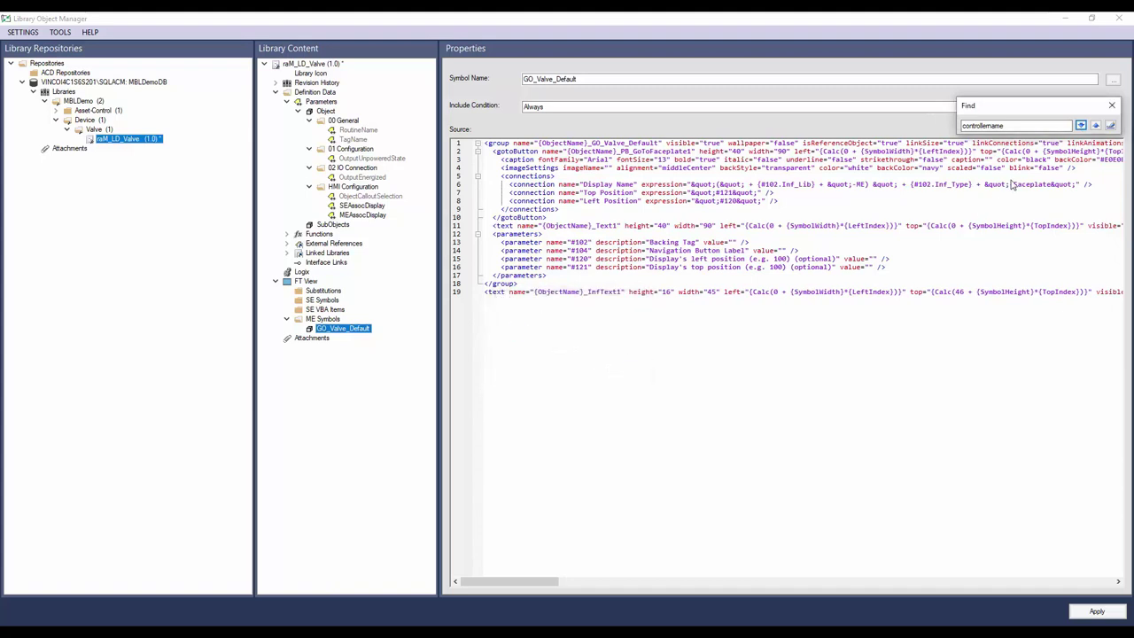
{"action": "left_click", "coordinate": [1111, 106]}
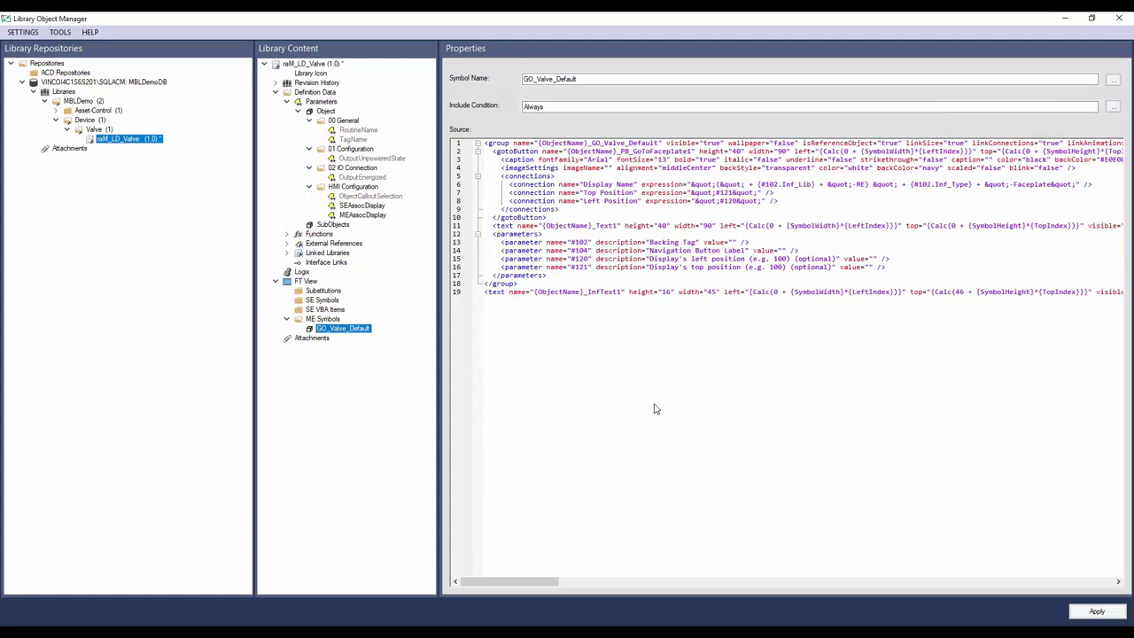
{"action": "type", "text": "{[AreaPath]Program:{ProgramName}.{TagName}}"}
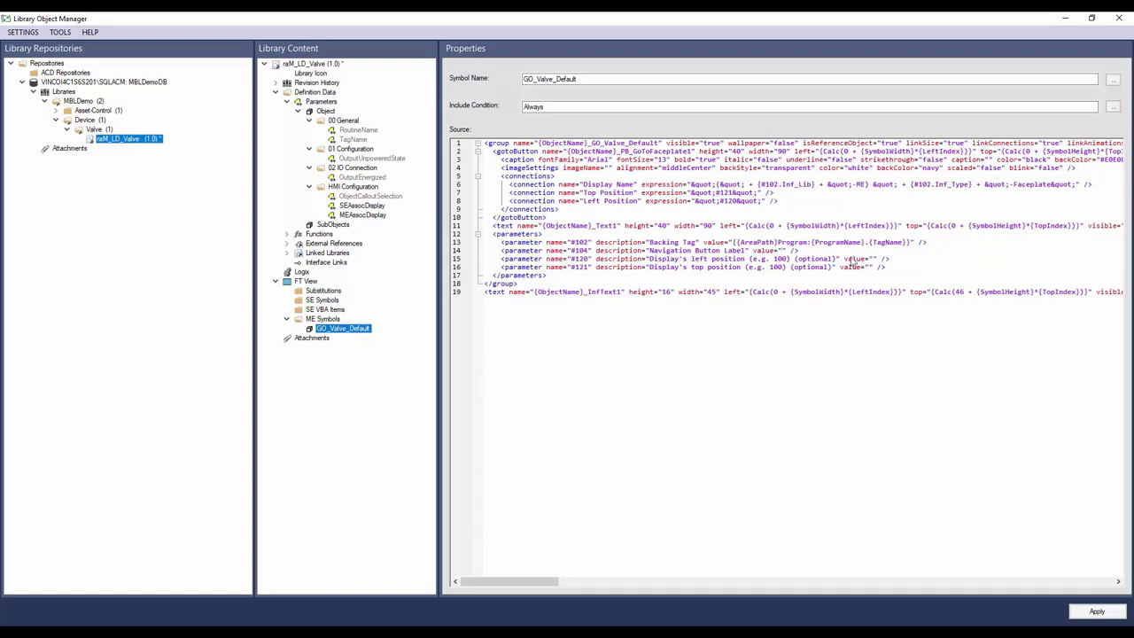
{"action": "type", "text": "{ObjectName}"}
{"action": "type", "text": "10"}
{"action": "key", "text": "Down"}
{"action": "key", "text": "Left"}
{"action": "key", "text": "Left"}
{"action": "key", "text": "Left"}
{"action": "type", "text": "10"}
- Replace the InfText1 caption in line 19 of the GO_Valve_Default source with {ObjectName}
{"action": "left_click_drag", "start_coordinate": [542, 587], "coordinate": [787, 585]}
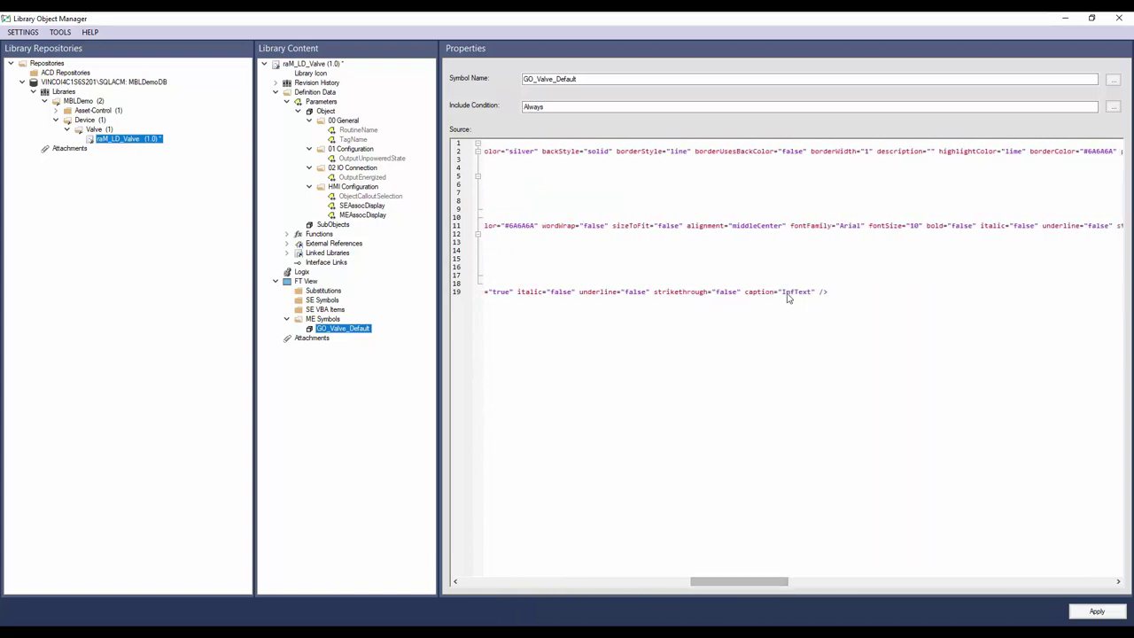
{"action": "left_click_drag", "start_coordinate": [782, 292], "coordinate": [813, 294]}
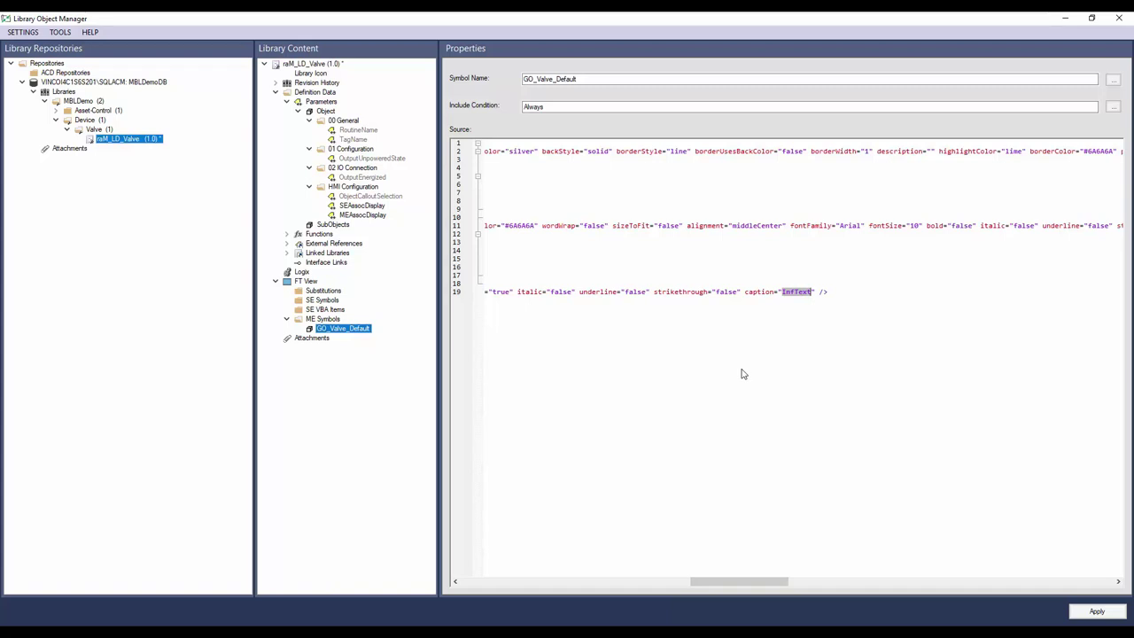
{"action": "key", "text": "Delete"}
{"action": "type", "text": "{ObjectName}"}
{"action": "key", "text": "Home"}
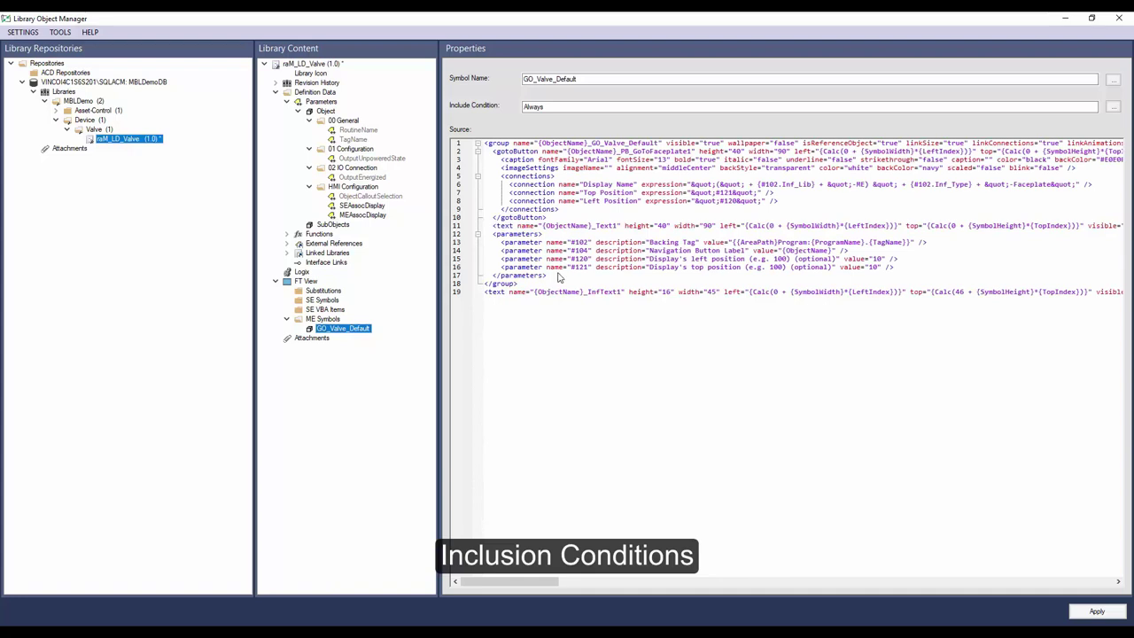
- Set the include condition of GO_Valve_Default to '{ObjectCalloutSelection}' = 'Default' with the Expression Builder
{"action": "double_click", "coordinate": [550, 110]}
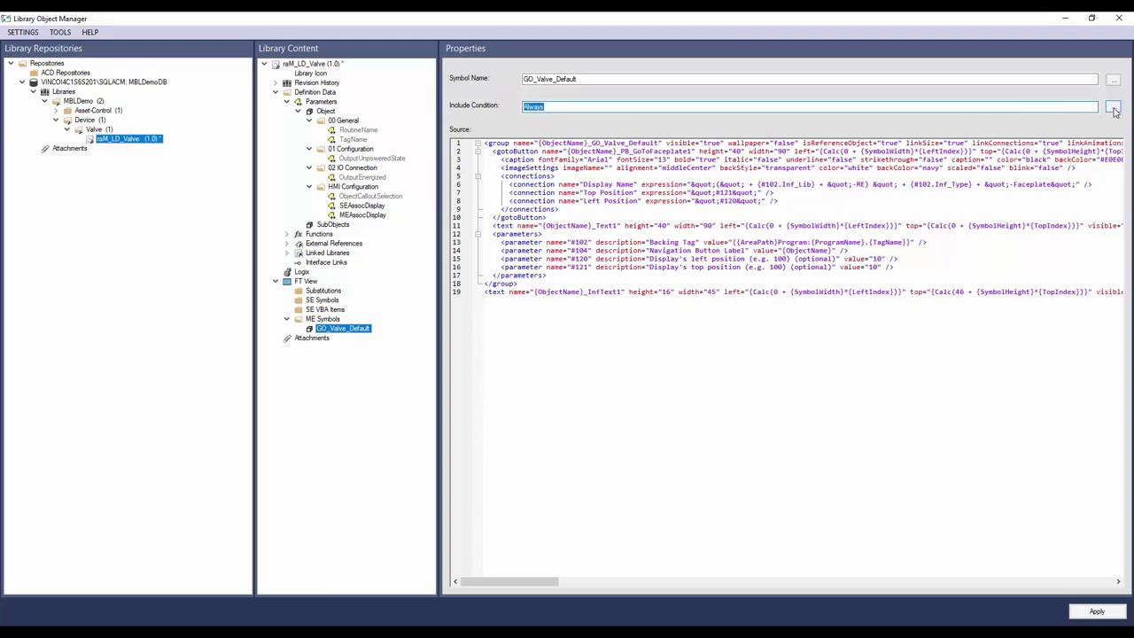
{"action": "left_click", "coordinate": [1113, 108]}
{"action": "scroll", "coordinate": [359, 296], "scroll_direction": "down", "scroll_amount": 1}
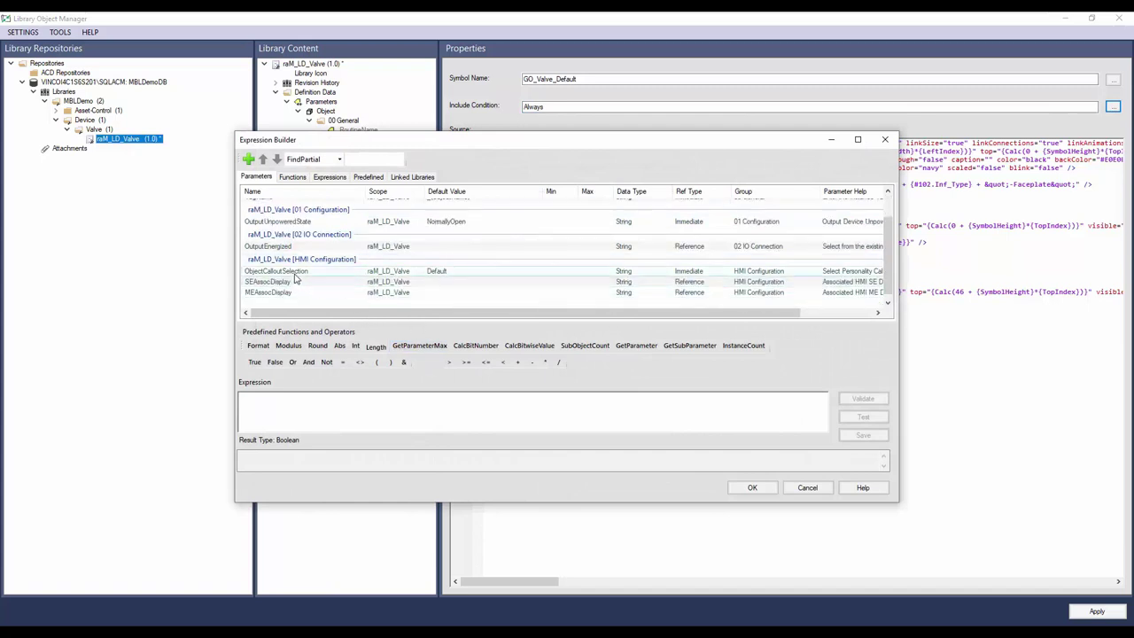
{"action": "left_click", "coordinate": [257, 271]}
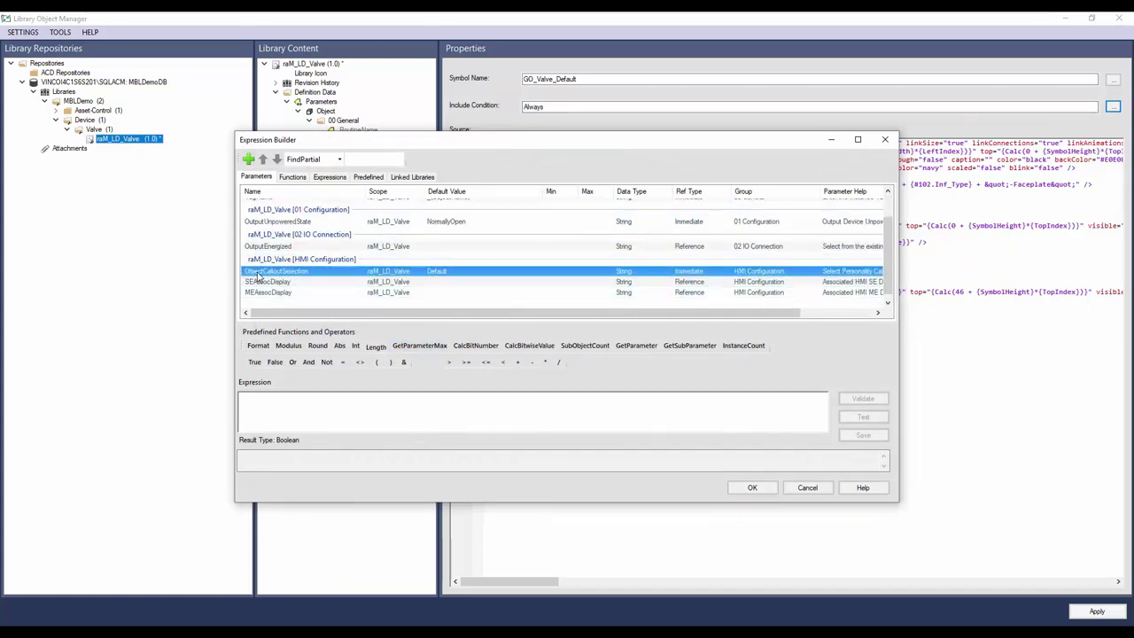
{"action": "double_click", "coordinate": [257, 275]}
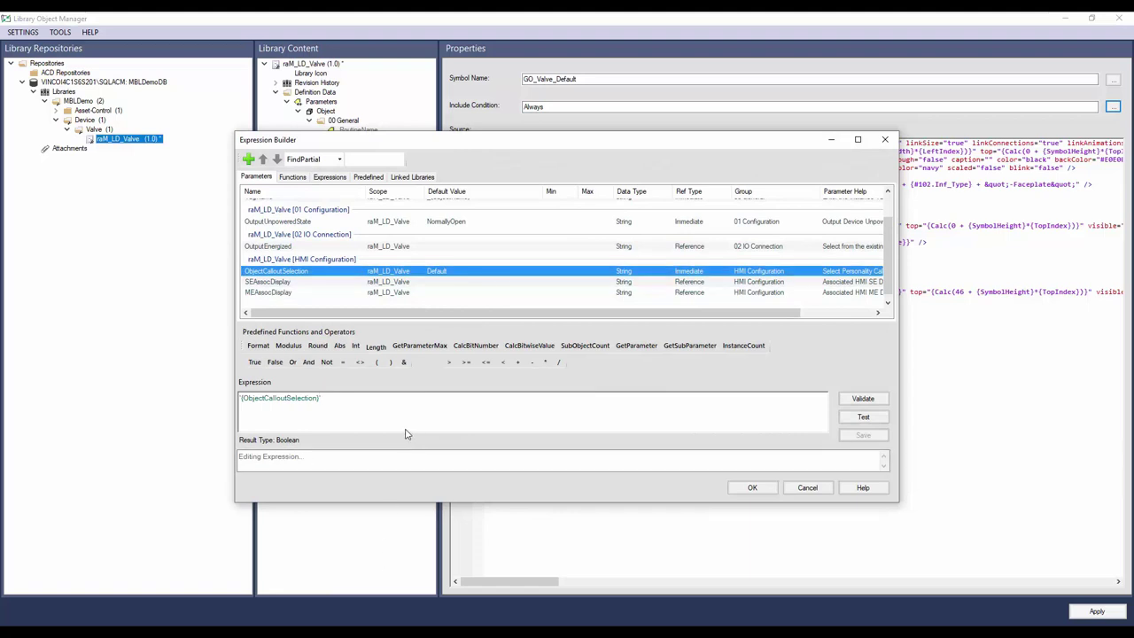
{"action": "left_click", "coordinate": [343, 363]}
{"action": "type", "text": "'Default"}
{"action": "left_click", "coordinate": [752, 487]}
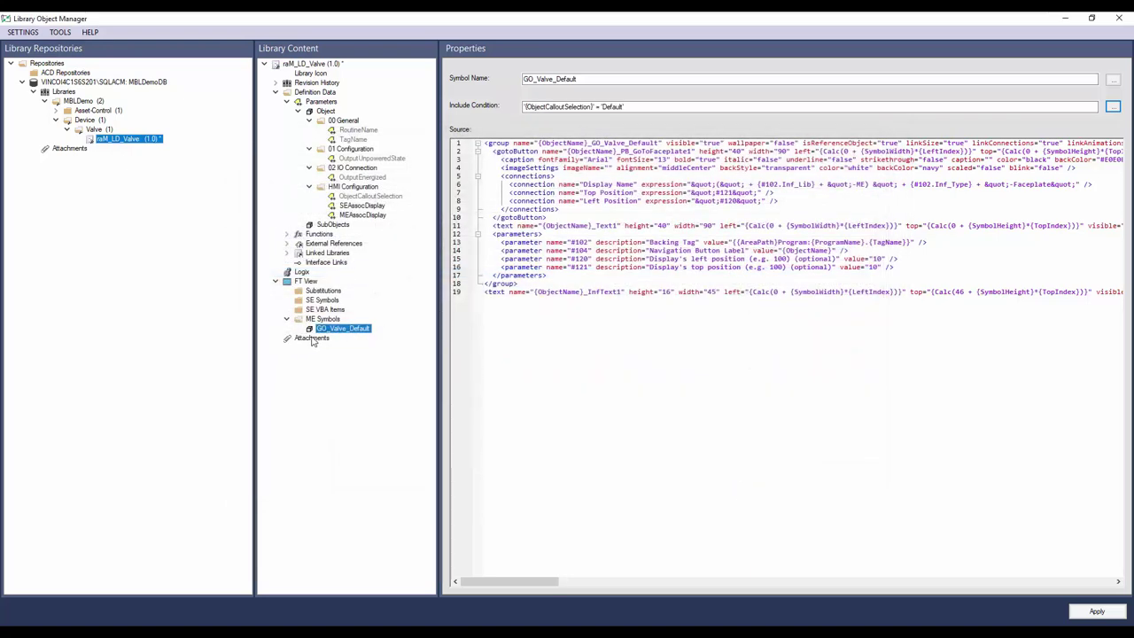
- Add a second ME symbol from MAIN.xml, using GO_Valve_2State and InfText2 as root nodes with all predefined substitutions
{"action": "left_click", "coordinate": [508, 335]}
{"action": "left_click", "coordinate": [326, 319]}
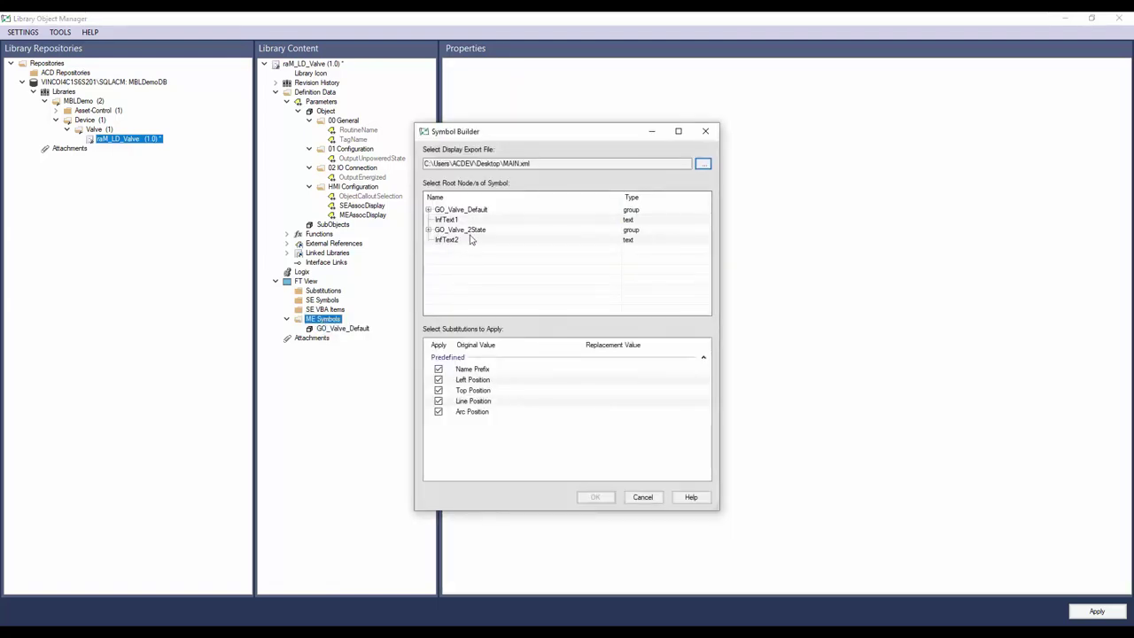
{"action": "left_click", "coordinate": [462, 232]}
{"action": "left_click", "coordinate": [595, 497]}
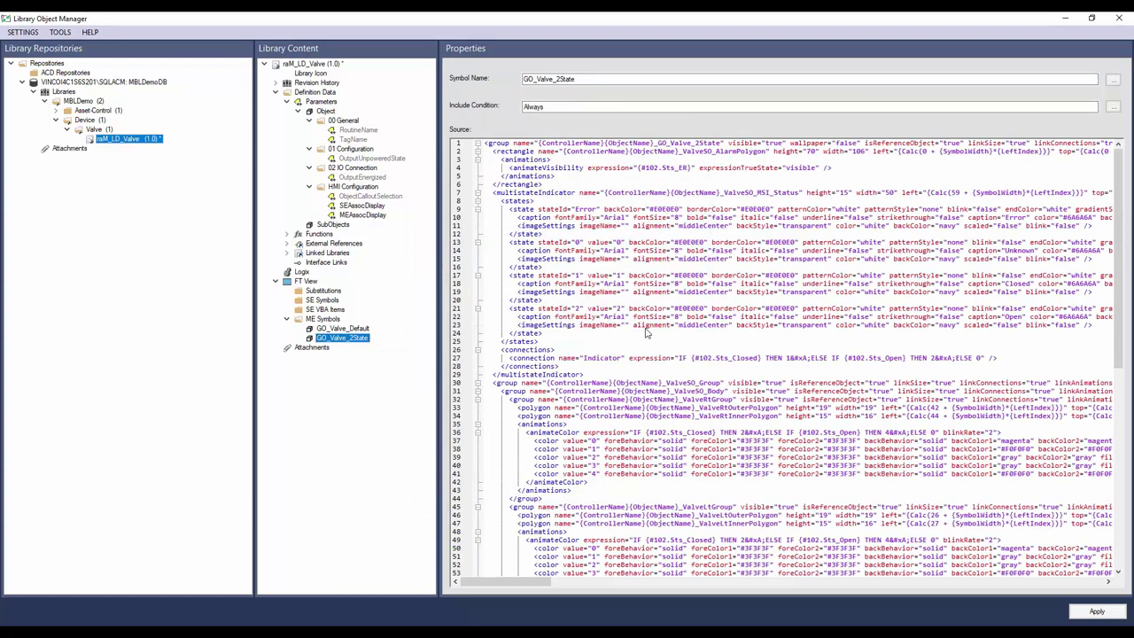
- Copy the entire GO_Valve_2State source and paste it into the empty document in Notepad++
{"action": "left_click", "coordinate": [646, 332]}
{"action": "key", "text": "ctrl+a"}
{"action": "key", "text": "ctrl+c"}
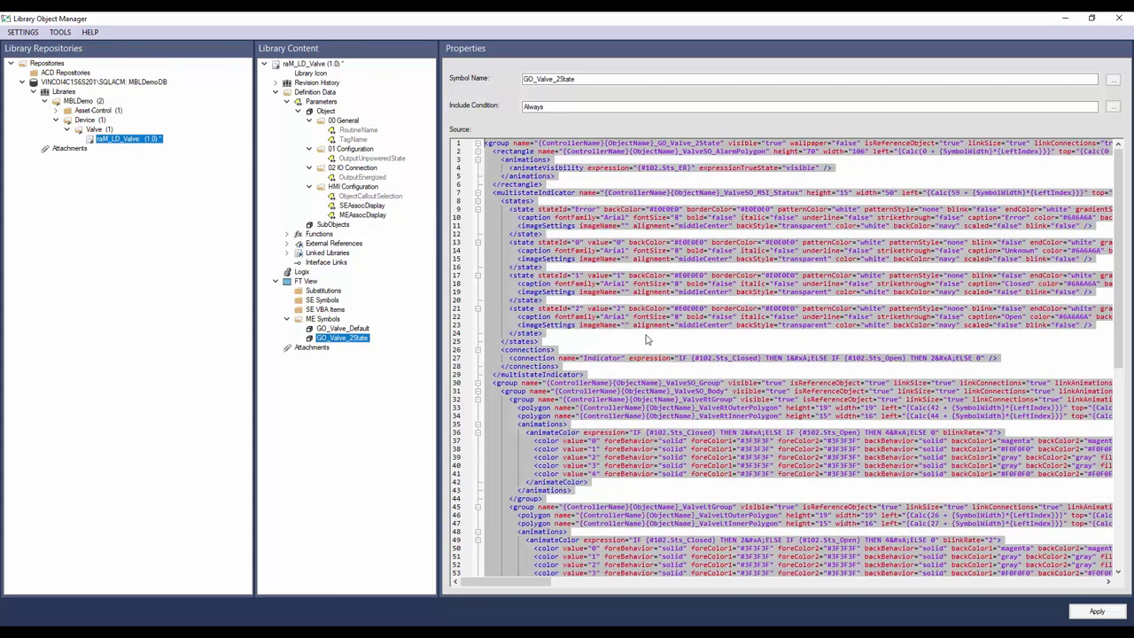
{"action": "key", "text": "alt+Tab"}
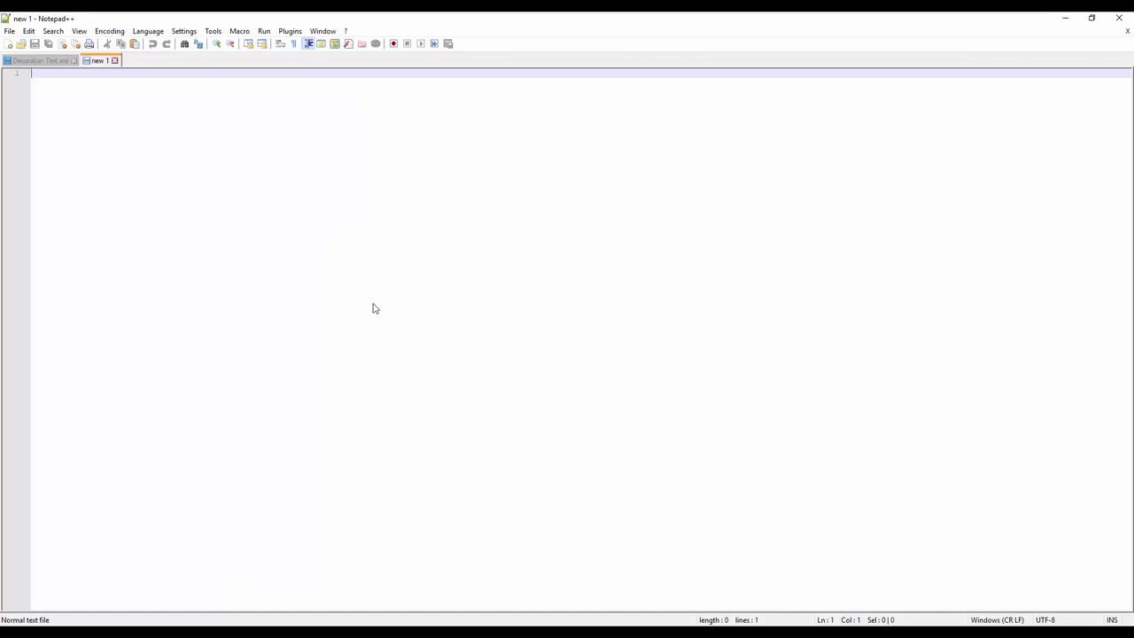
{"action": "key", "text": "ctrl+v"}
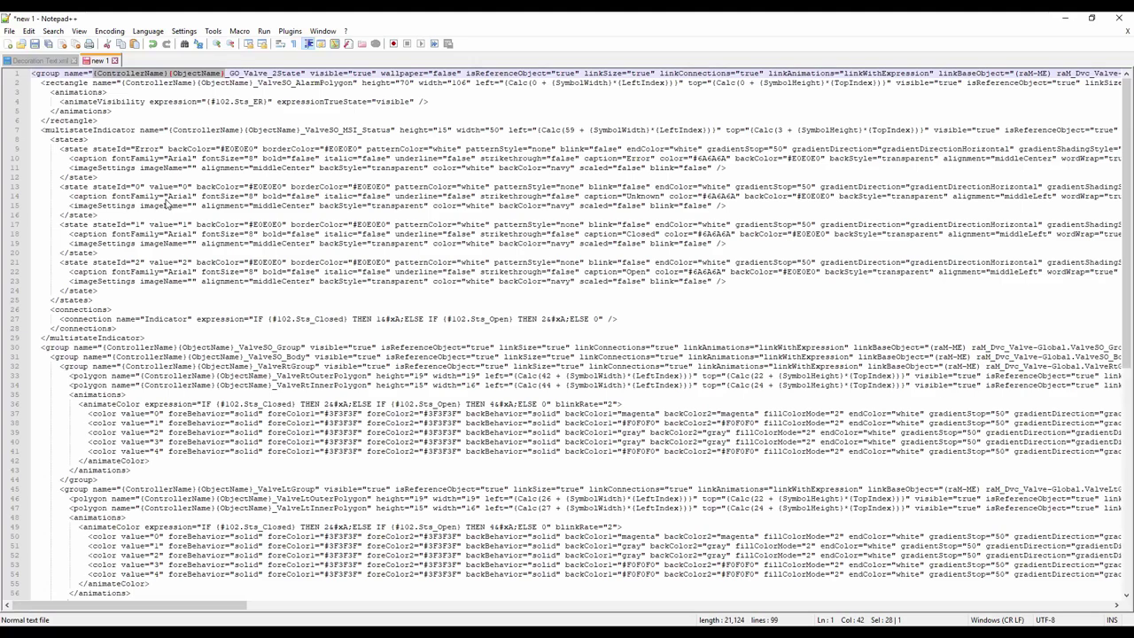
- Replace all occurrences of {ControllerName}{ObjectName} with {ObjectName} in the pasted source
{"action": "key", "text": "ctrl+f"}
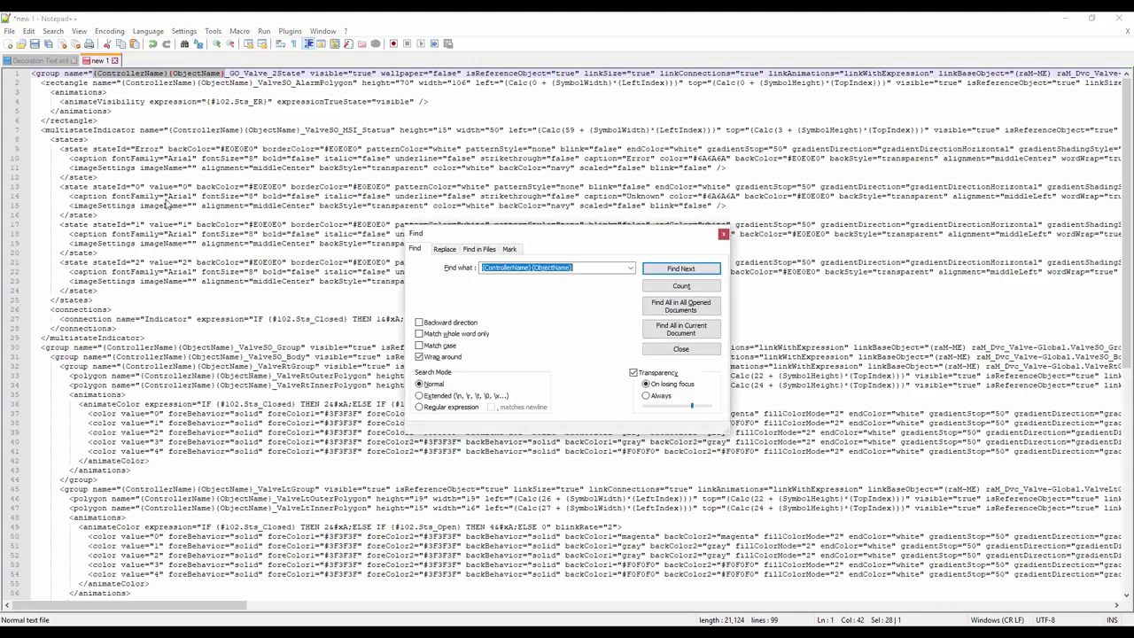
{"action": "left_click", "coordinate": [444, 249]}
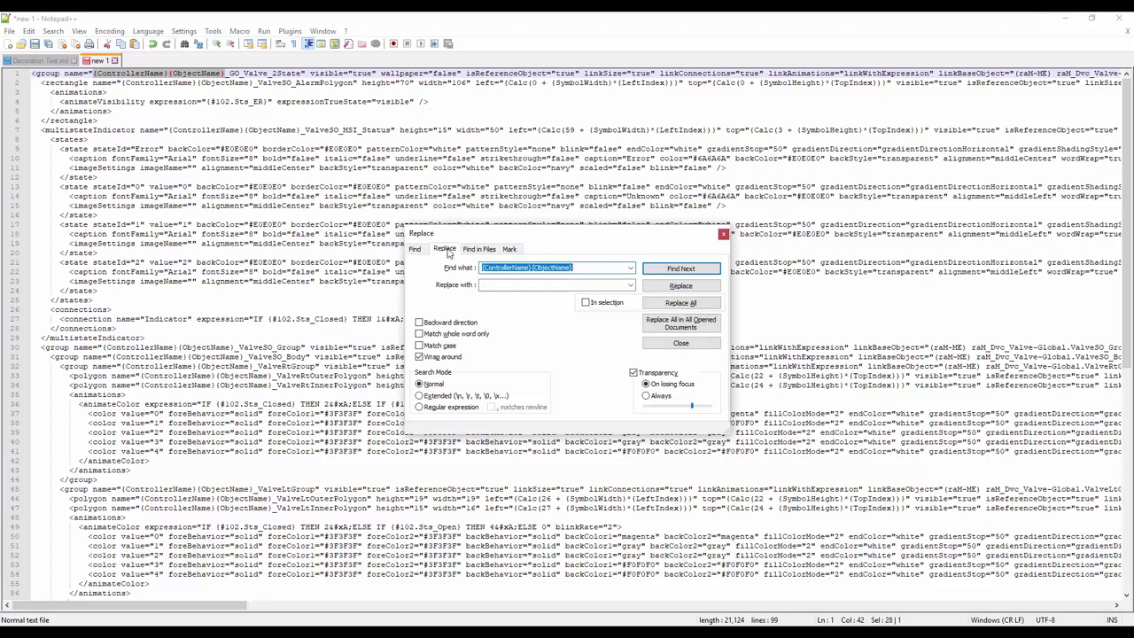
{"action": "left_click_drag", "start_coordinate": [531, 268], "coordinate": [569, 277]}
{"action": "key", "text": "ctrl+c"}
{"action": "left_click", "coordinate": [568, 284]}
{"action": "key", "text": "ctrl+v"}
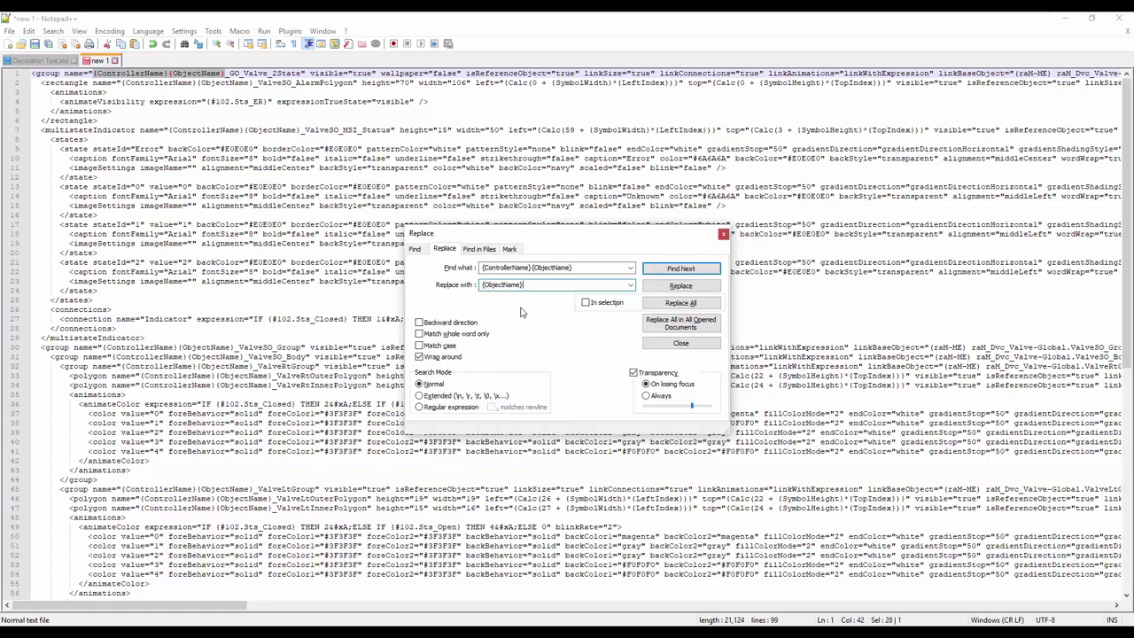
{"action": "left_click", "coordinate": [688, 304]}
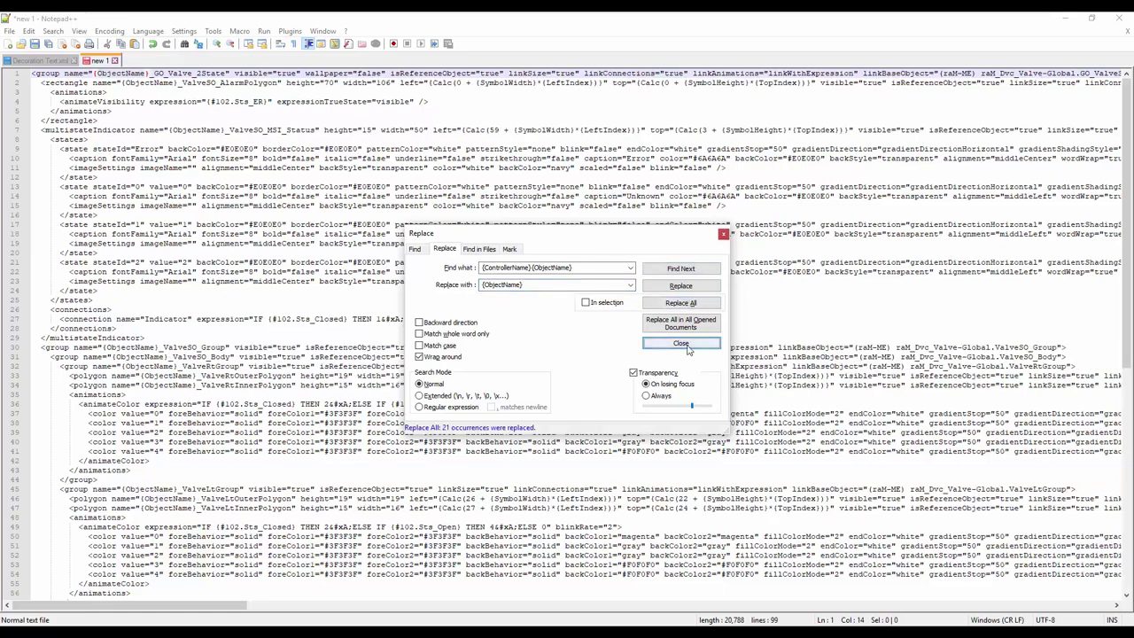
{"action": "left_click", "coordinate": [688, 346]}
{"action": "left_click", "coordinate": [531, 300]}
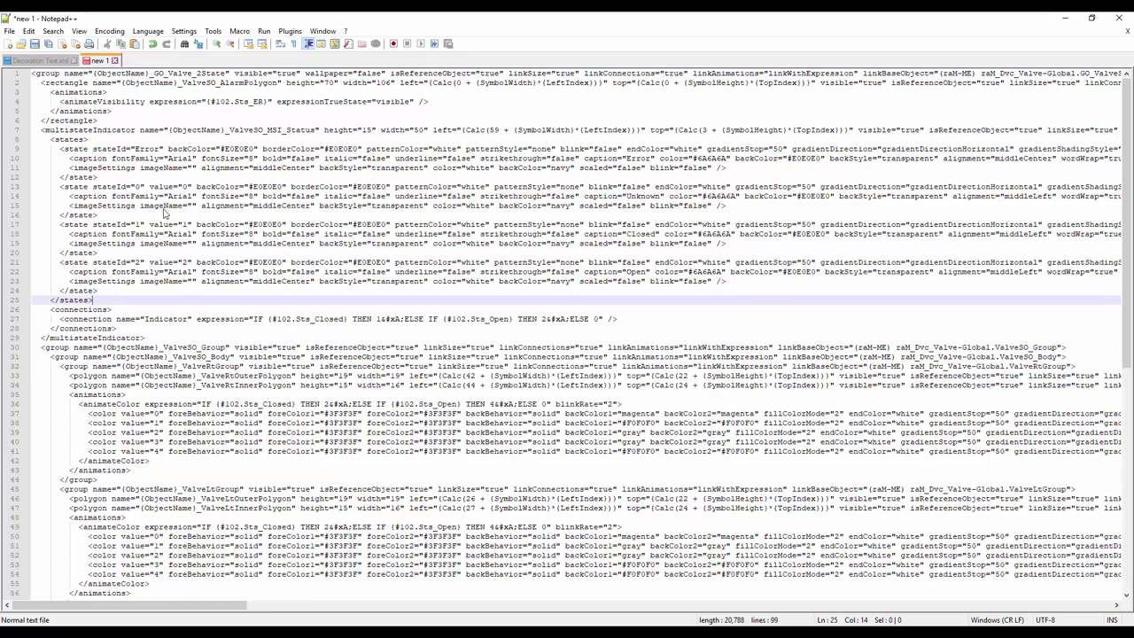
- Copy the edited text back to Library Object Manager, overwriting the whole GO_Valve_2State source
{"action": "key", "text": "ctrl+a"}
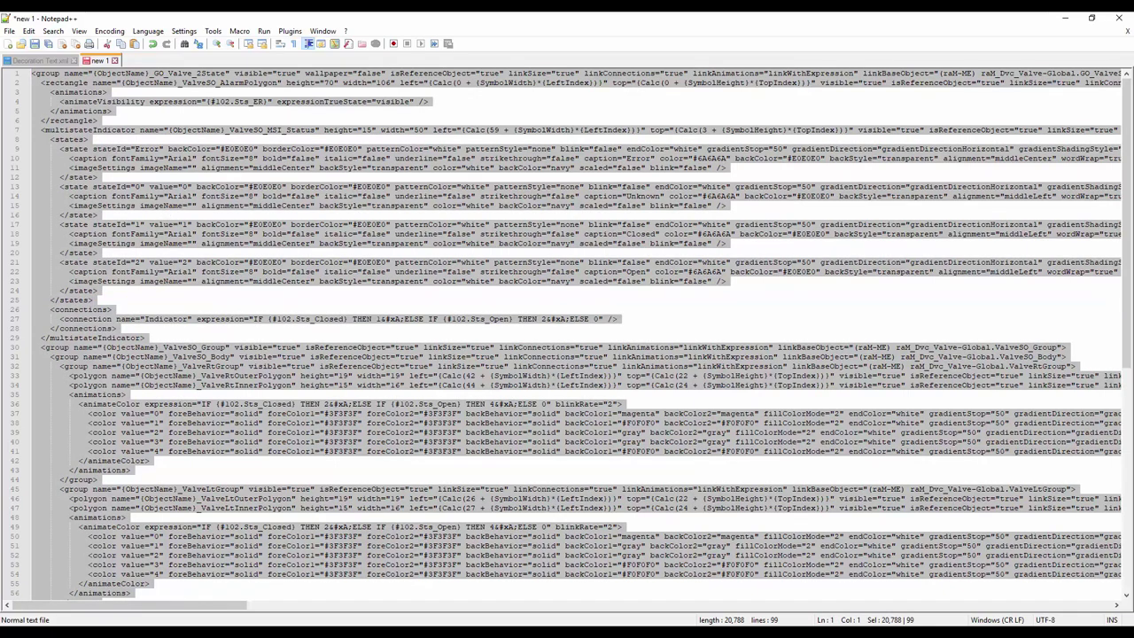
{"action": "left_click", "coordinate": [292, 589]}
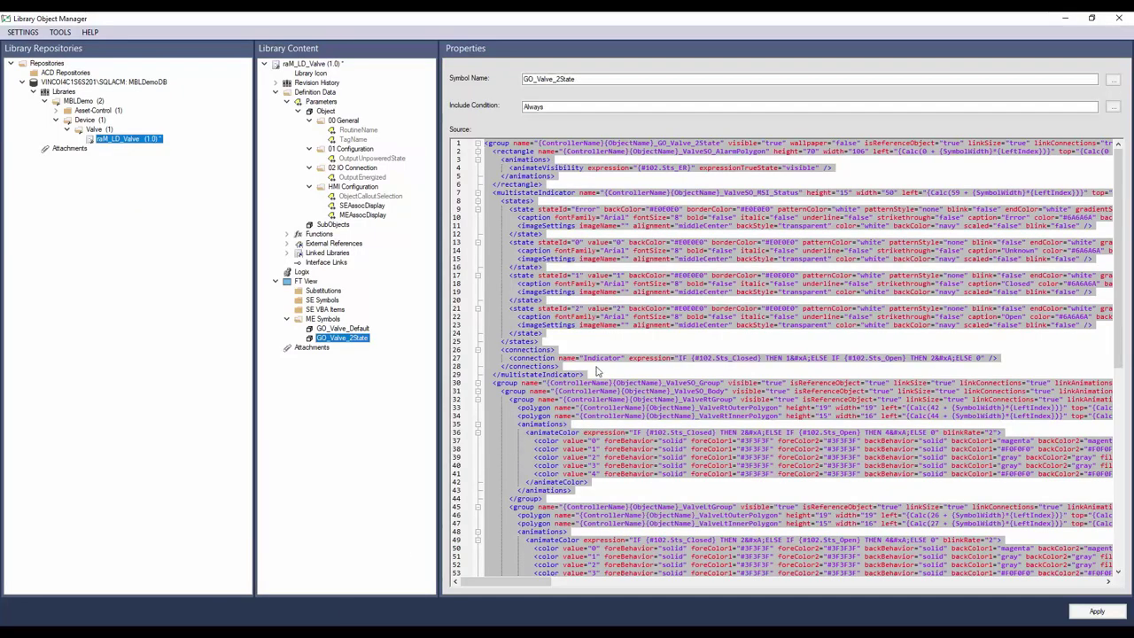
{"action": "key", "text": "Delete"}
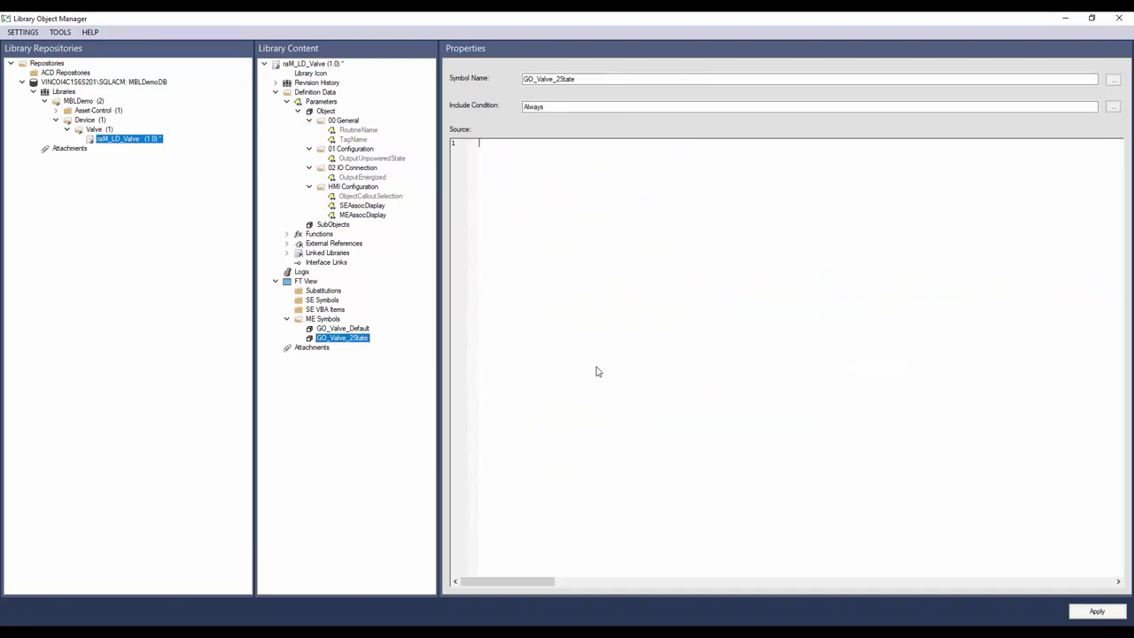
{"action": "key", "text": "ctrl+v"}
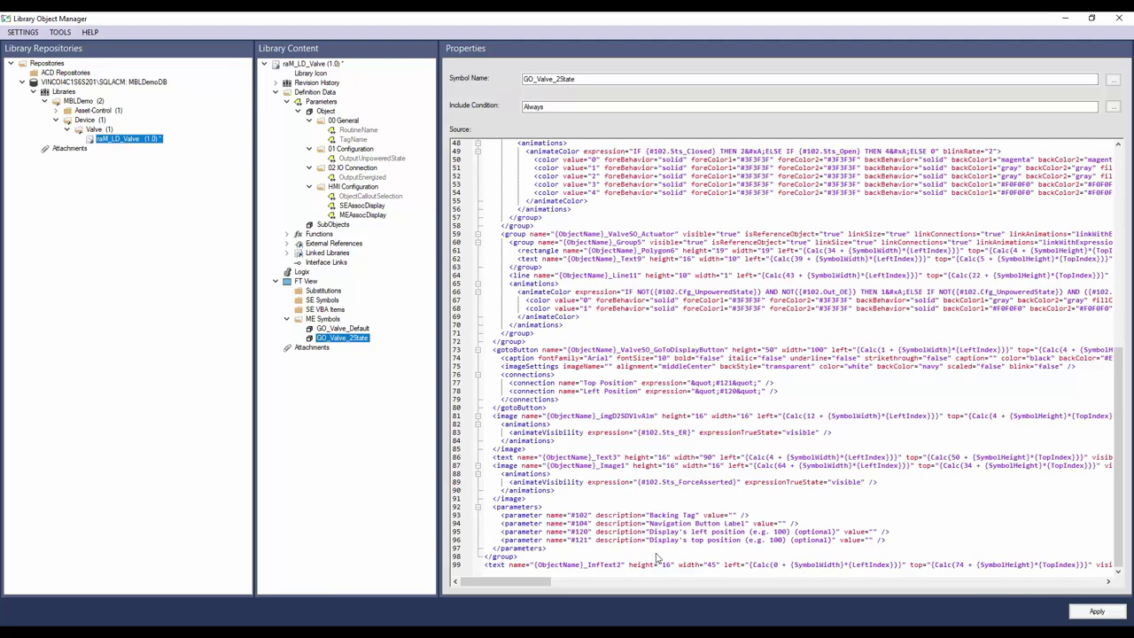
- Set GO_Valve_2State's parameters: #102 to {{AreaPath}Program:{ProgramName}.{TagName}}, #104 to {ObjectName}, and #120 and #121 to 10
{"action": "type", "text": "{AreaPath}Program:{ProgramName}.{TagName}{ObjectName}10"}
{"action": "type", "text": "10"}
- Replace the InfText2 caption in line 99 of the GO_Valve_2State source with the copied placeholder
{"action": "left_click_drag", "start_coordinate": [501, 582], "coordinate": [744, 593]}
{"action": "key", "text": "BackSpace"}
{"action": "key", "text": "BackSpace"}
{"action": "key", "text": "BackSpace"}
{"action": "key", "text": "BackSpace"}
{"action": "key", "text": "BackSpace"}
{"action": "key", "text": "BackSpace"}
{"action": "key", "text": "BackSpace"}
{"action": "key", "text": "ctrl+v"}
{"action": "left_click", "coordinate": [474, 582]}
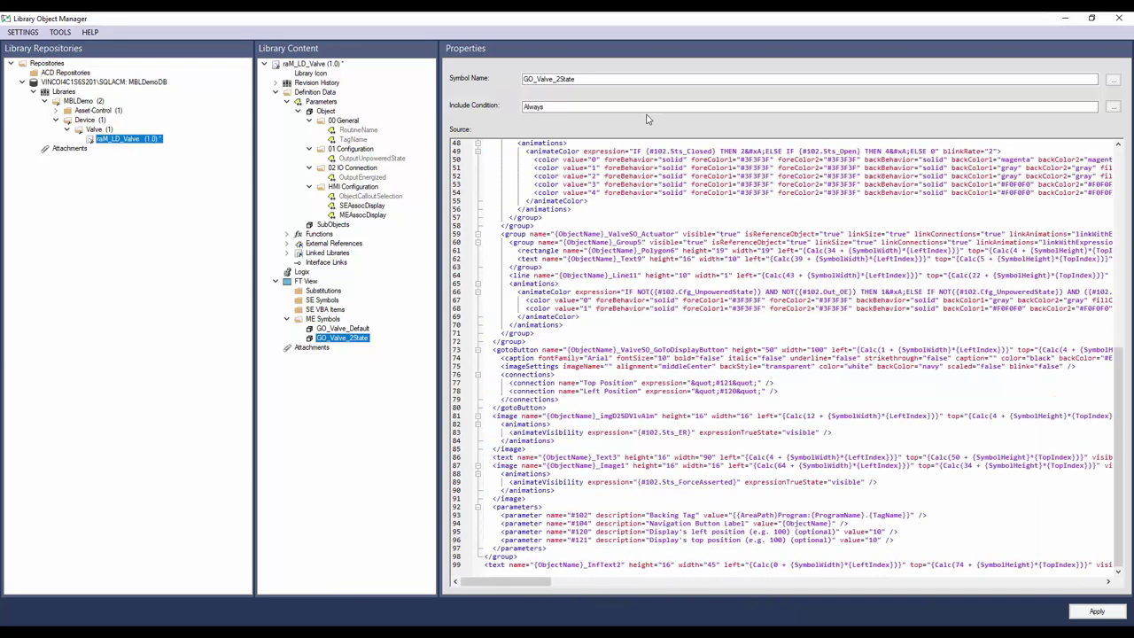
- Set the include condition of GO_Valve_2State to '{ObjectCalloutSelection}' = '2StateValve' with the Expression Builder
{"action": "left_click", "coordinate": [1113, 106]}
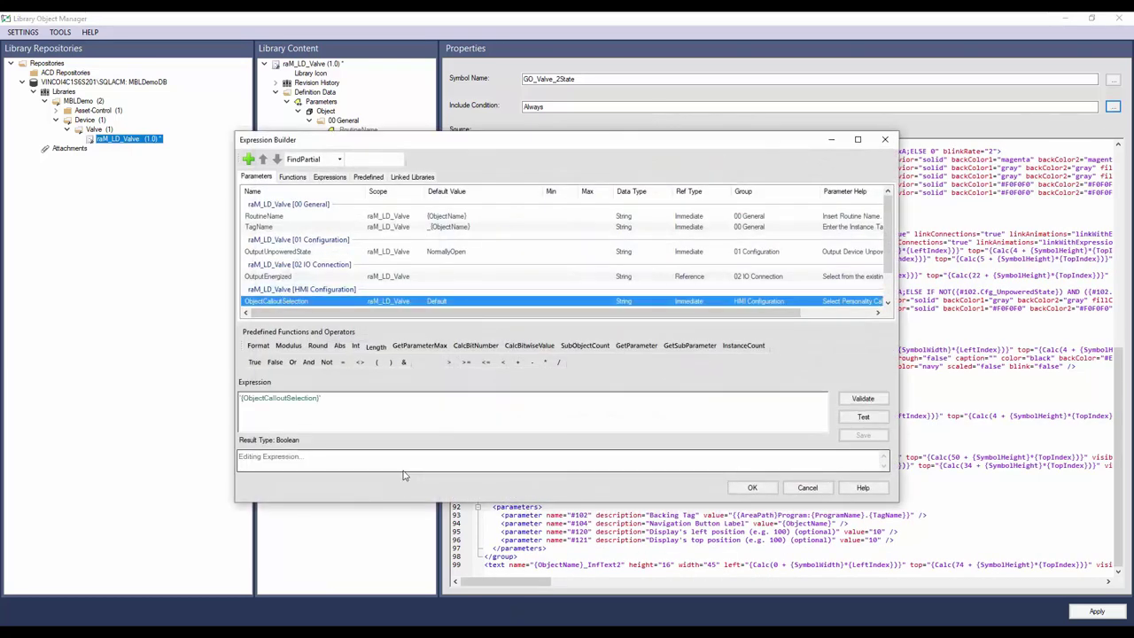
{"action": "type", "text": "'2StateValve'"}
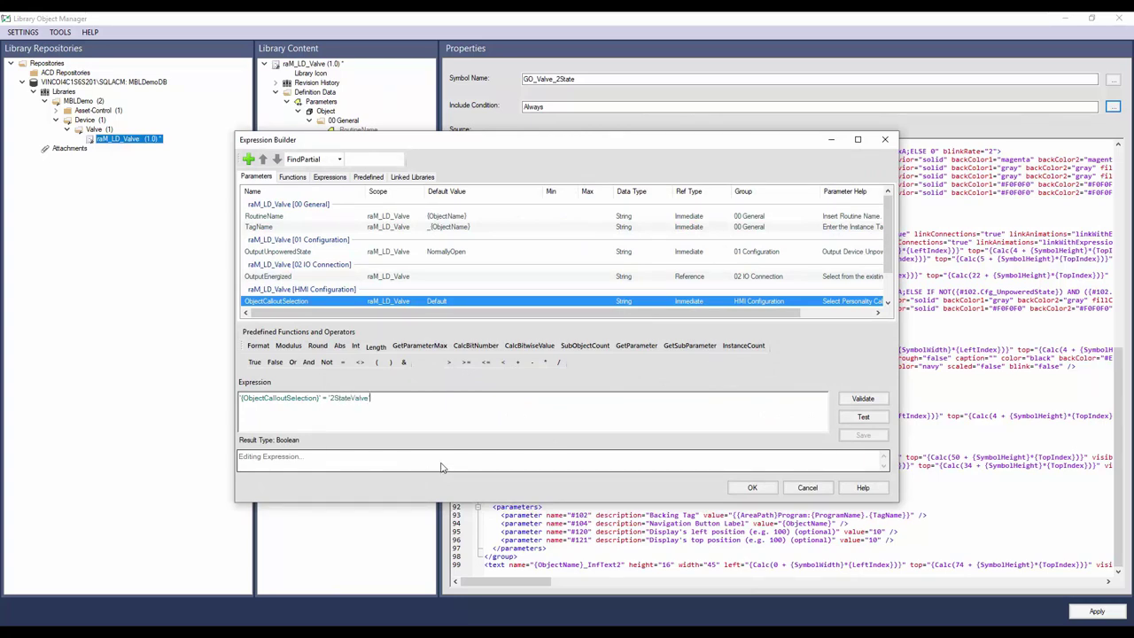
{"action": "left_click", "coordinate": [732, 492]}
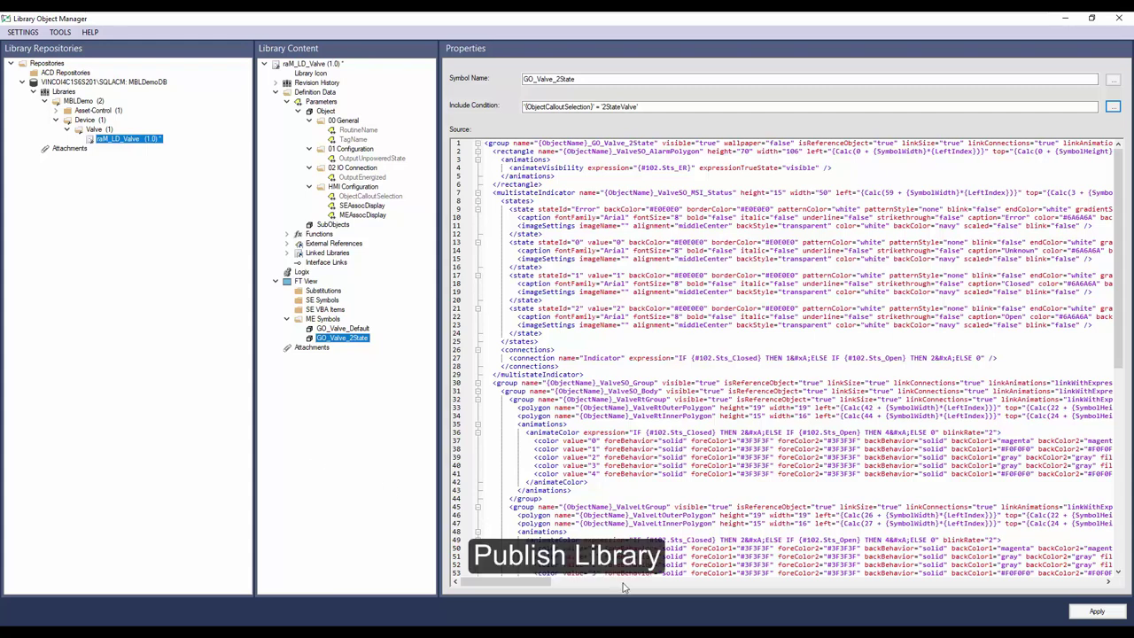
- Save the raM_LD_Valve library with status Published and the revision description "Release"
{"action": "left_click", "coordinate": [1075, 612]}
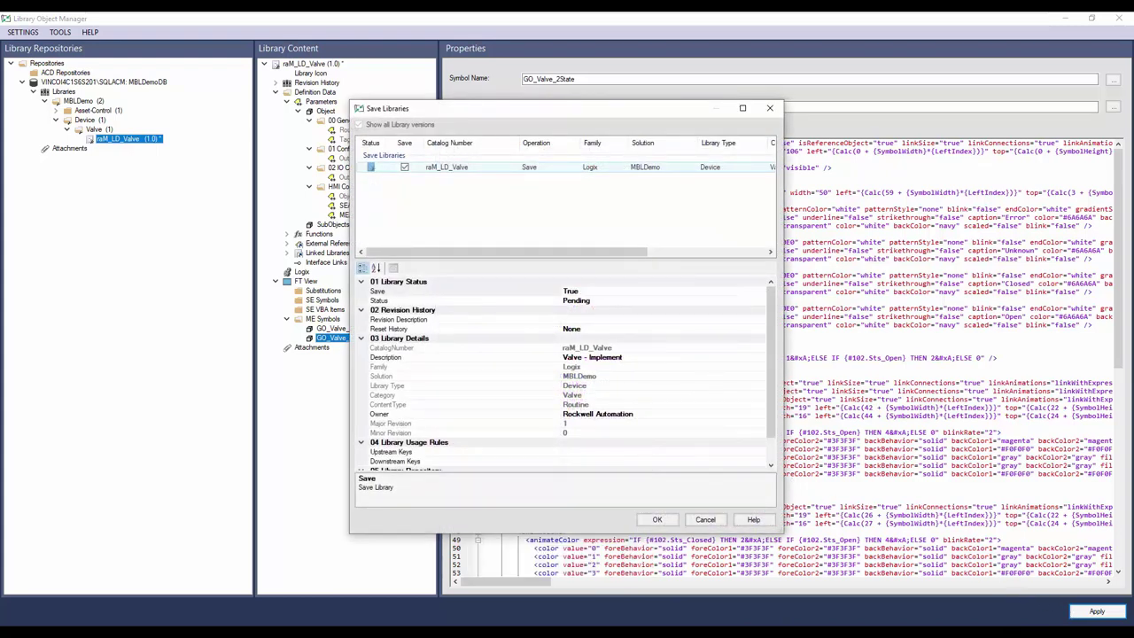
{"action": "left_click", "coordinate": [759, 303]}
{"action": "left_click", "coordinate": [760, 302]}
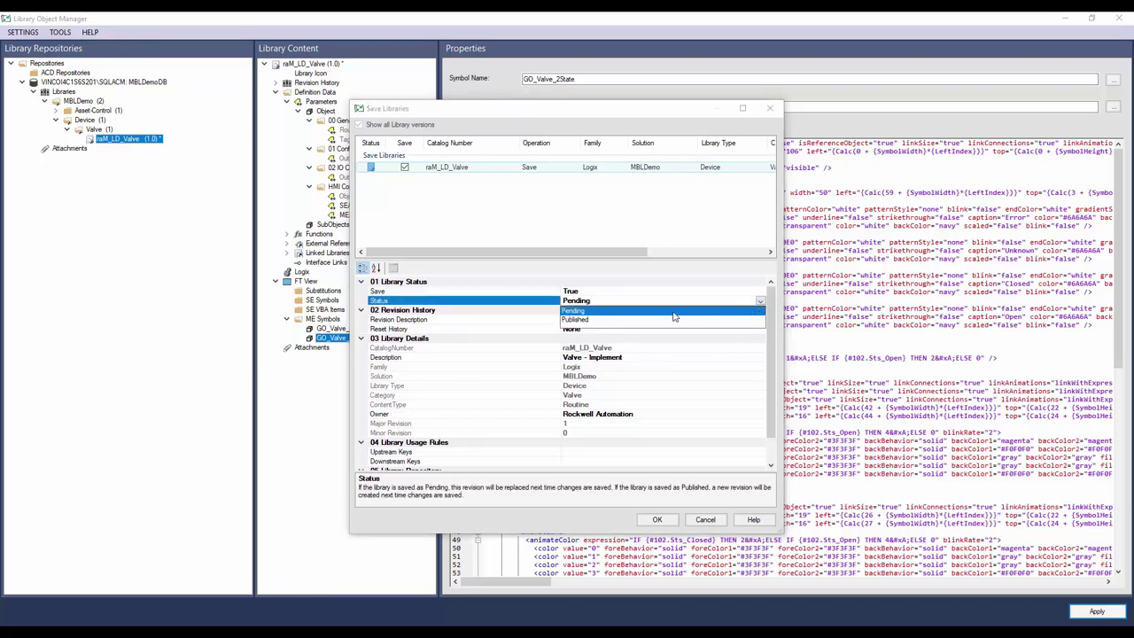
{"action": "left_click", "coordinate": [586, 320]}
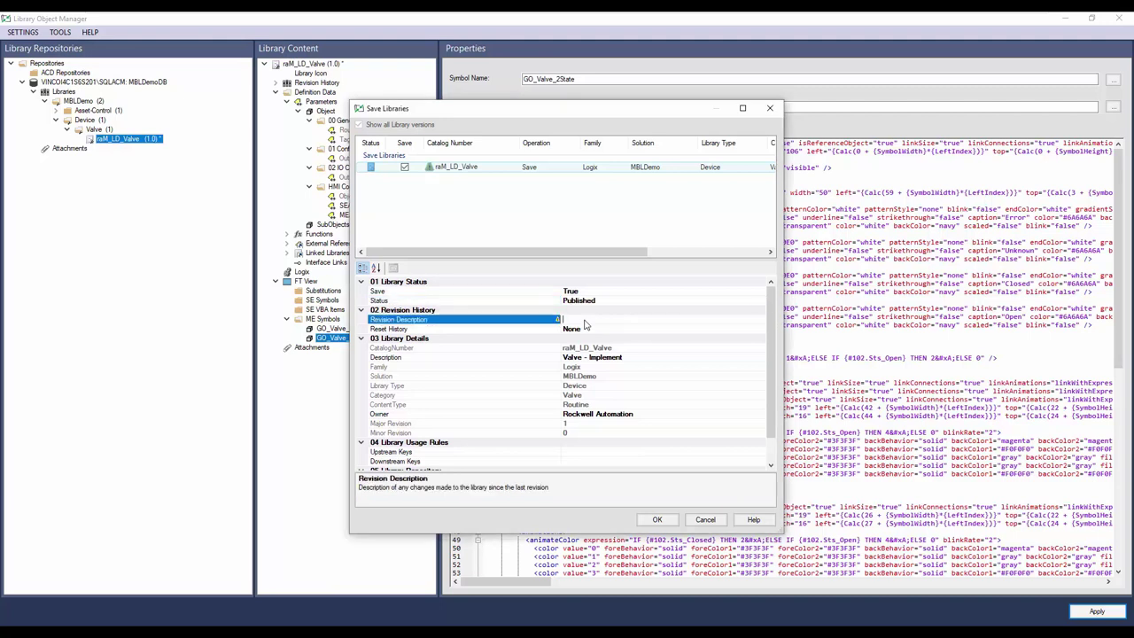
{"action": "type", "text": "Release"}
{"action": "left_click", "coordinate": [656, 520]}
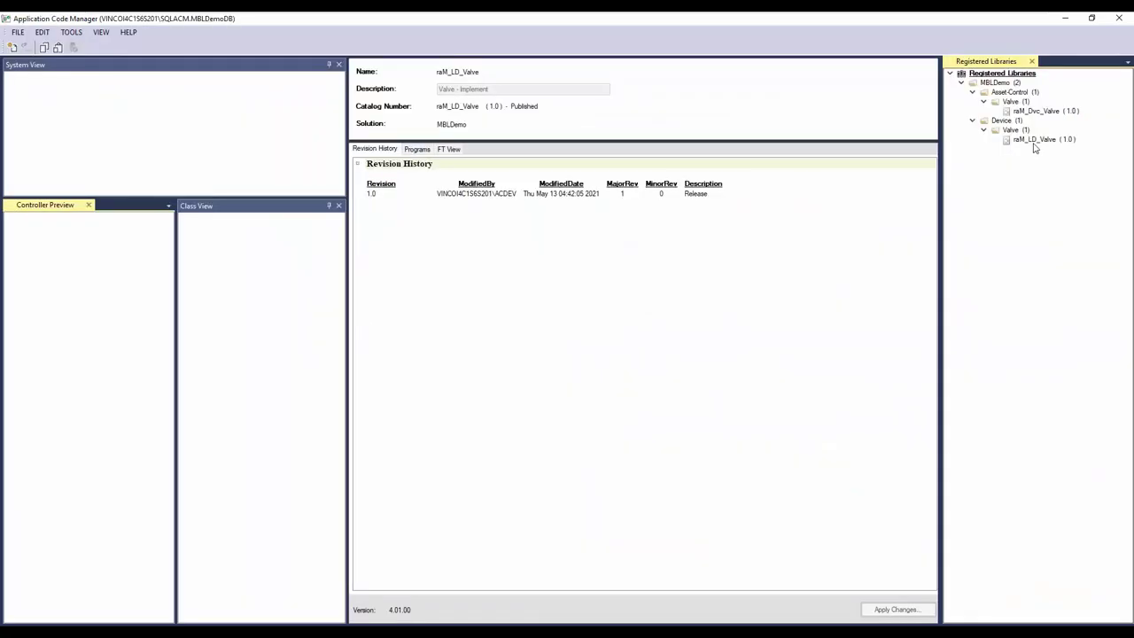
- View the FT View content of the registered raM_LD_Valve 1.0 library in Application Code Manager
{"action": "left_click", "coordinate": [1033, 144]}
{"action": "left_click", "coordinate": [448, 150]}
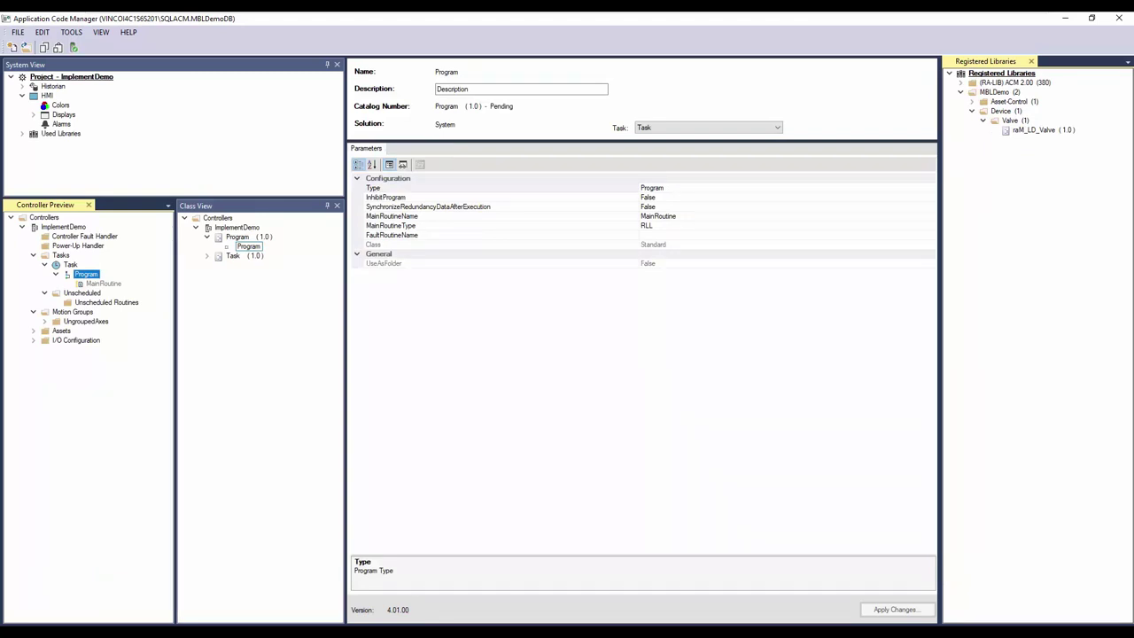
- Add a raM_LD_Valve library object to Program under Task and name it V100
{"action": "right_click", "coordinate": [86, 275]}
{"action": "left_click", "coordinate": [121, 306]}
{"action": "double_click", "coordinate": [468, 204]}
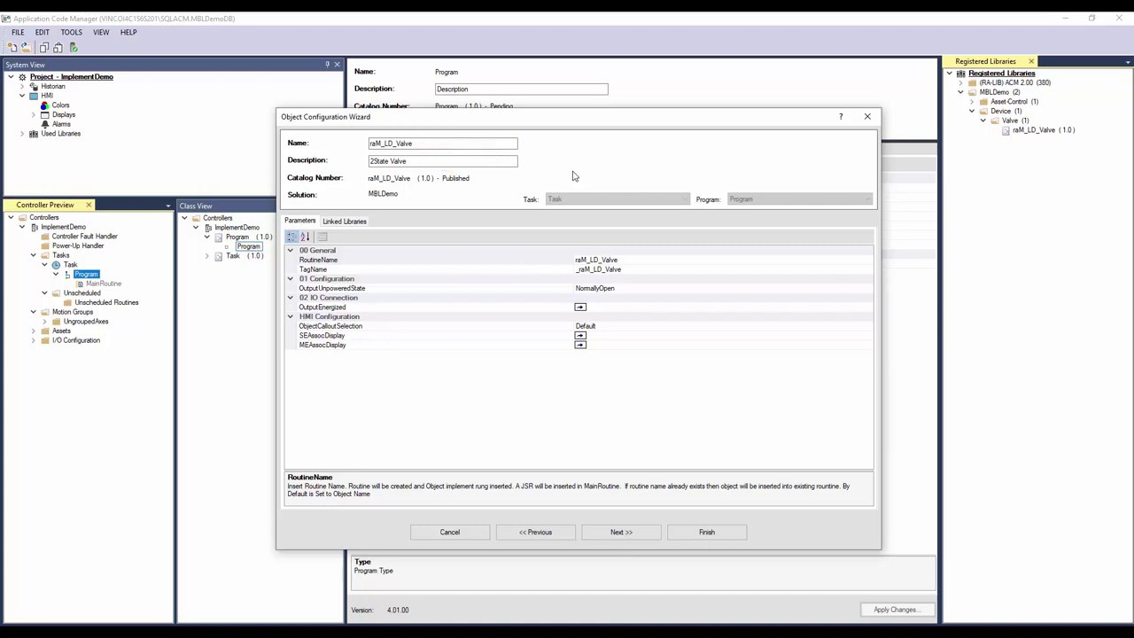
{"action": "key", "text": "Tab"}
{"action": "type", "text": "V100"}
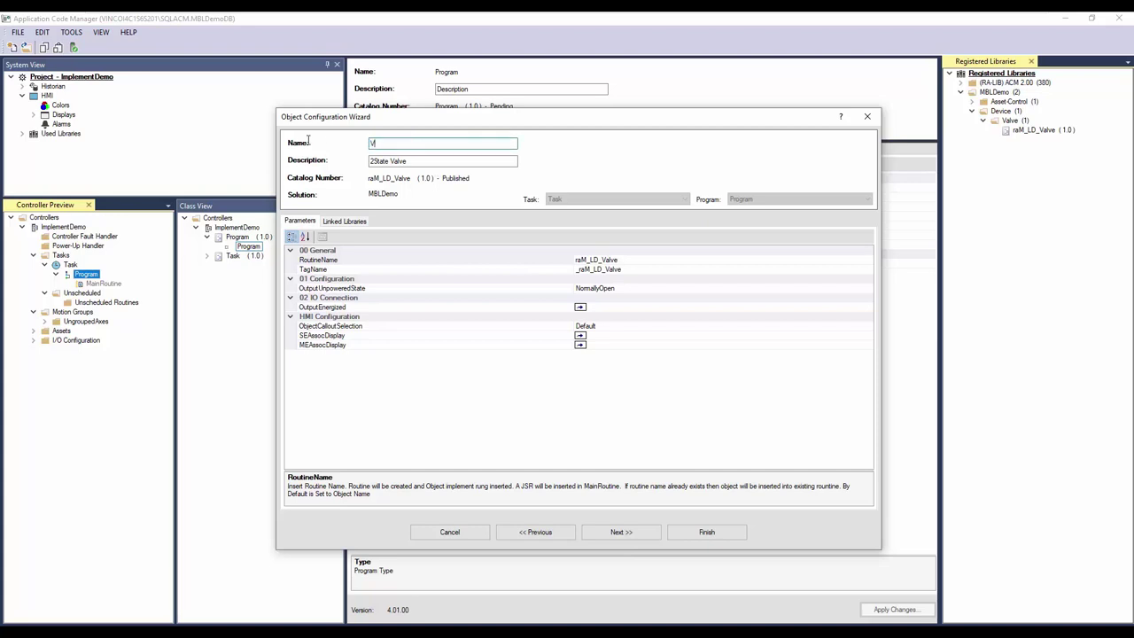
{"action": "key", "text": "Tab"}
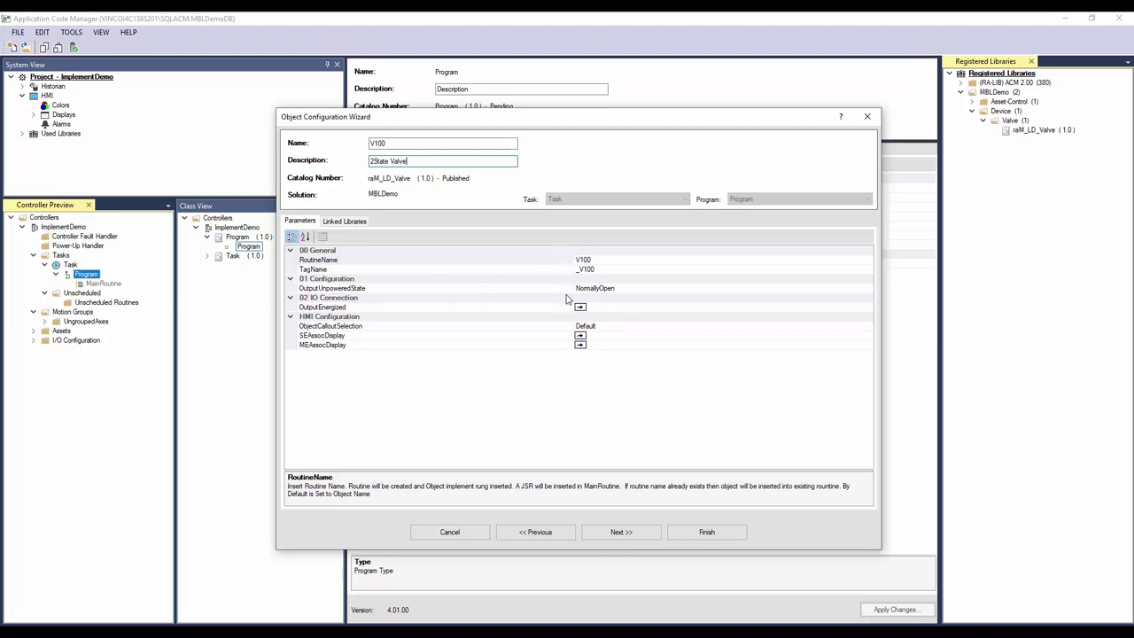
- Review the OutputUnpoweredState options for V100 and set its OutputEnergized reference to V100Output
{"action": "left_click", "coordinate": [869, 289]}
{"action": "left_click", "coordinate": [868, 289]}
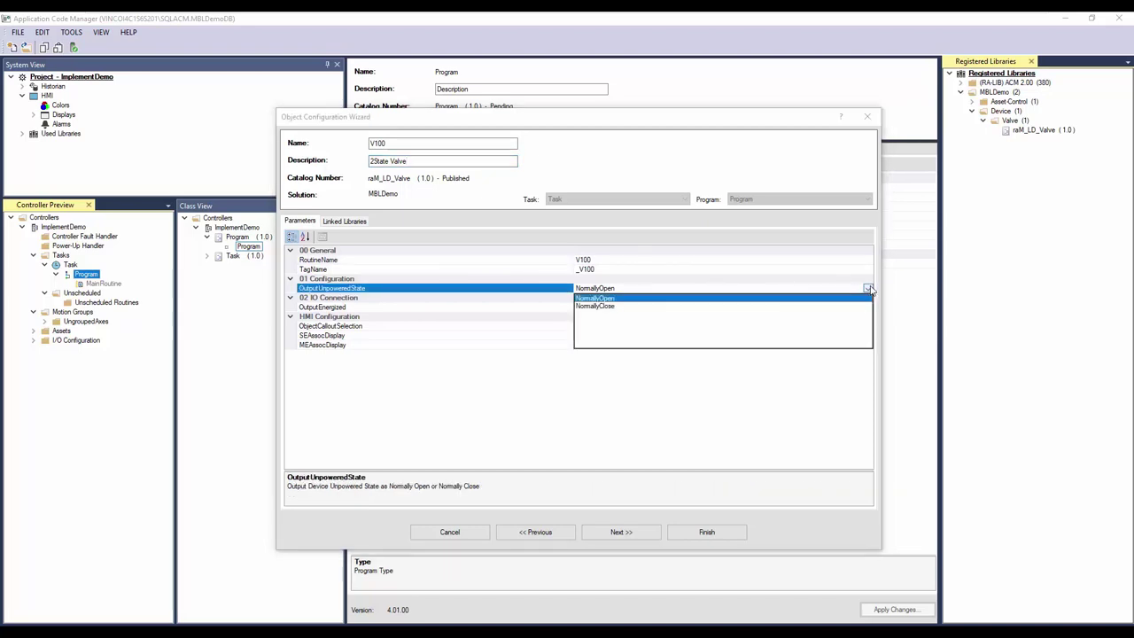
{"action": "left_click", "coordinate": [868, 289]}
{"action": "left_click", "coordinate": [605, 307]}
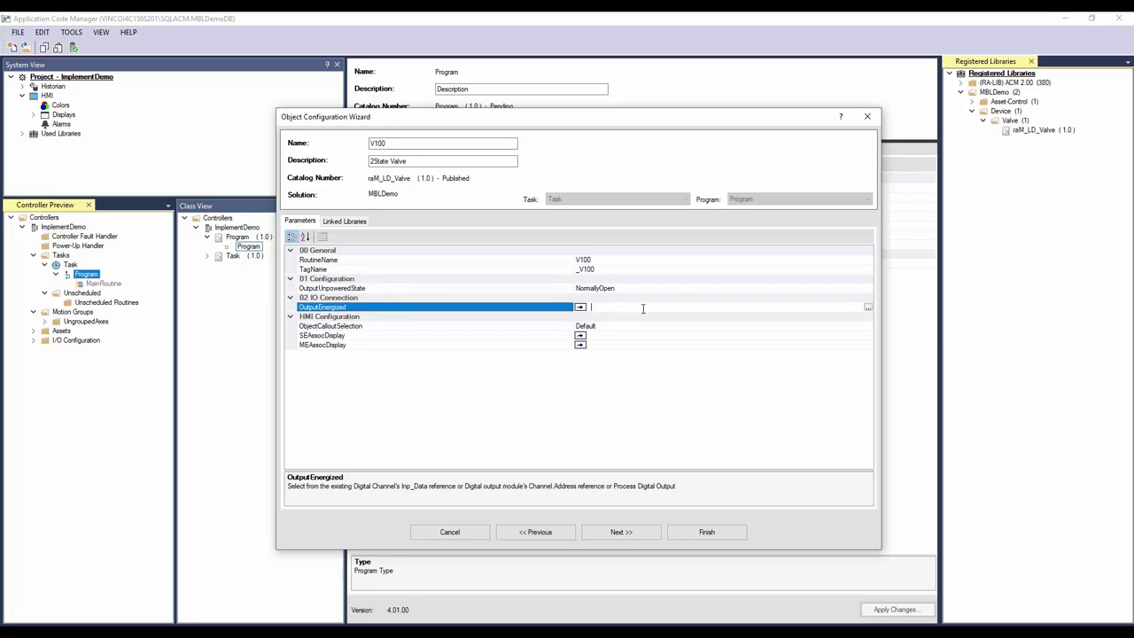
{"action": "type", "text": "V1000Output"}
- Review the ObjectCalloutSelection options and set MEAssocDisplay to the FTViewME_Panel graphic display NaigationDisplay
{"action": "left_click", "coordinate": [637, 327]}
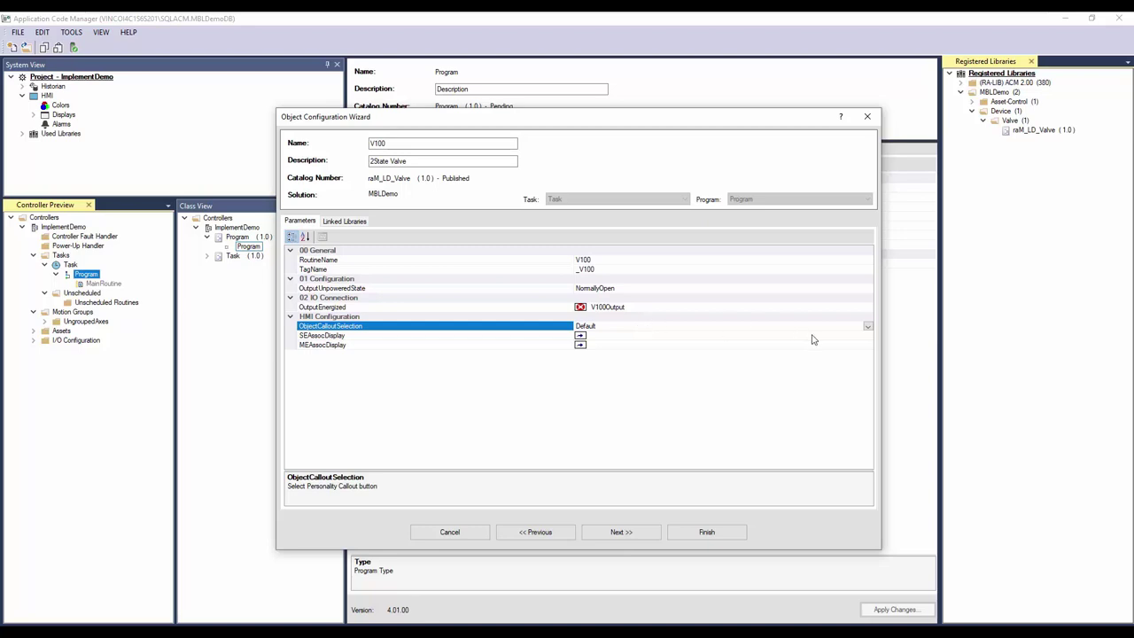
{"action": "left_click", "coordinate": [867, 326]}
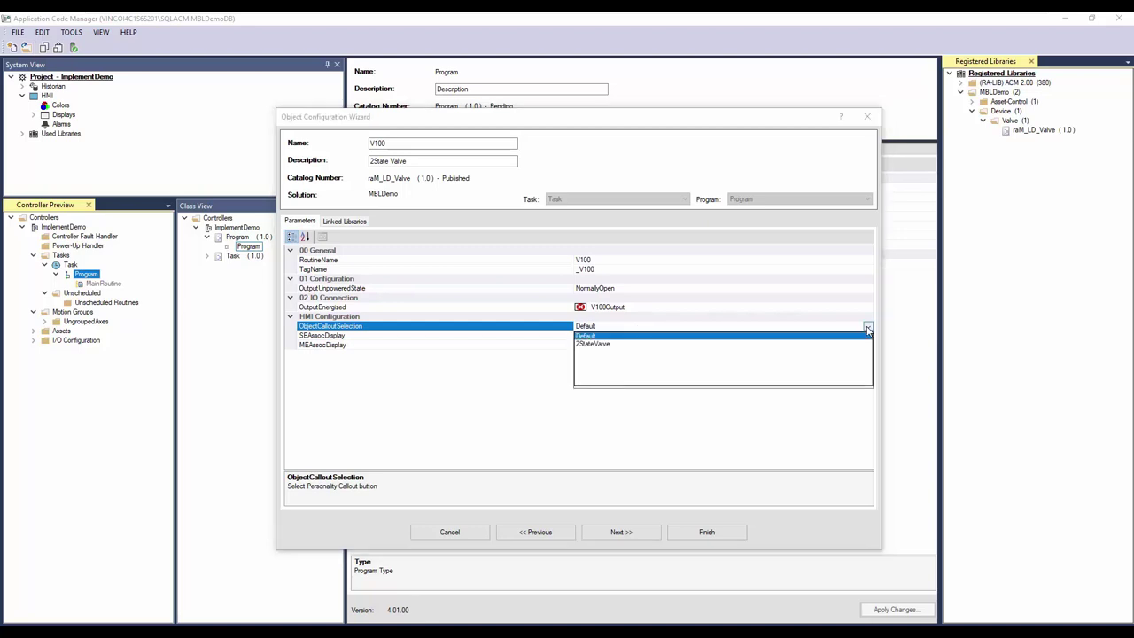
{"action": "left_click", "coordinate": [867, 327]}
{"action": "left_click", "coordinate": [633, 345]}
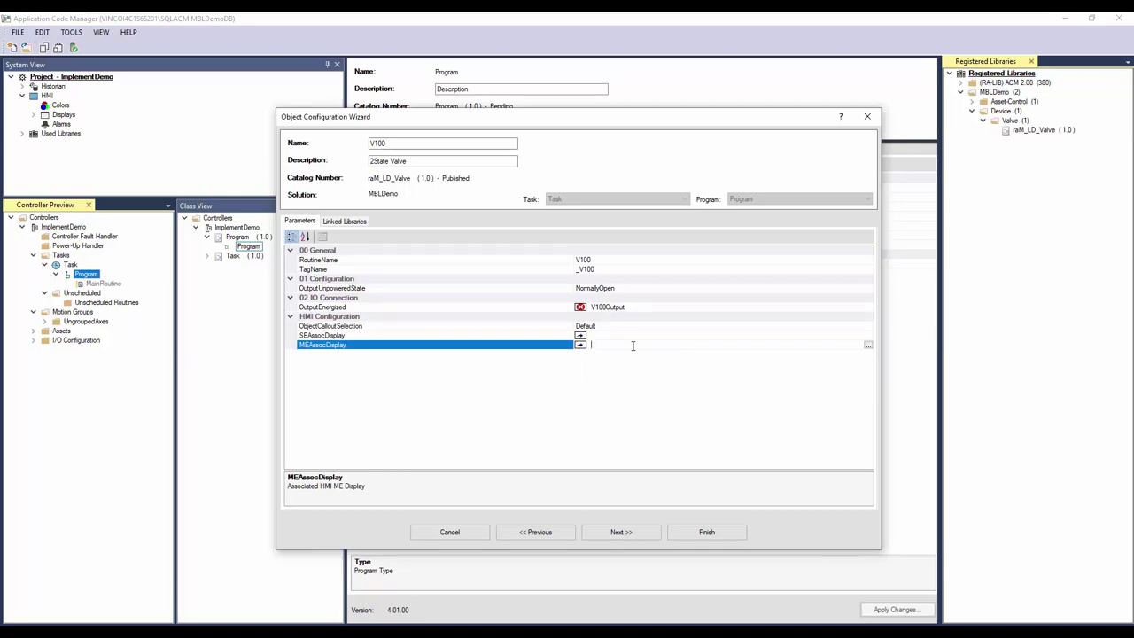
{"action": "left_click", "coordinate": [868, 344]}
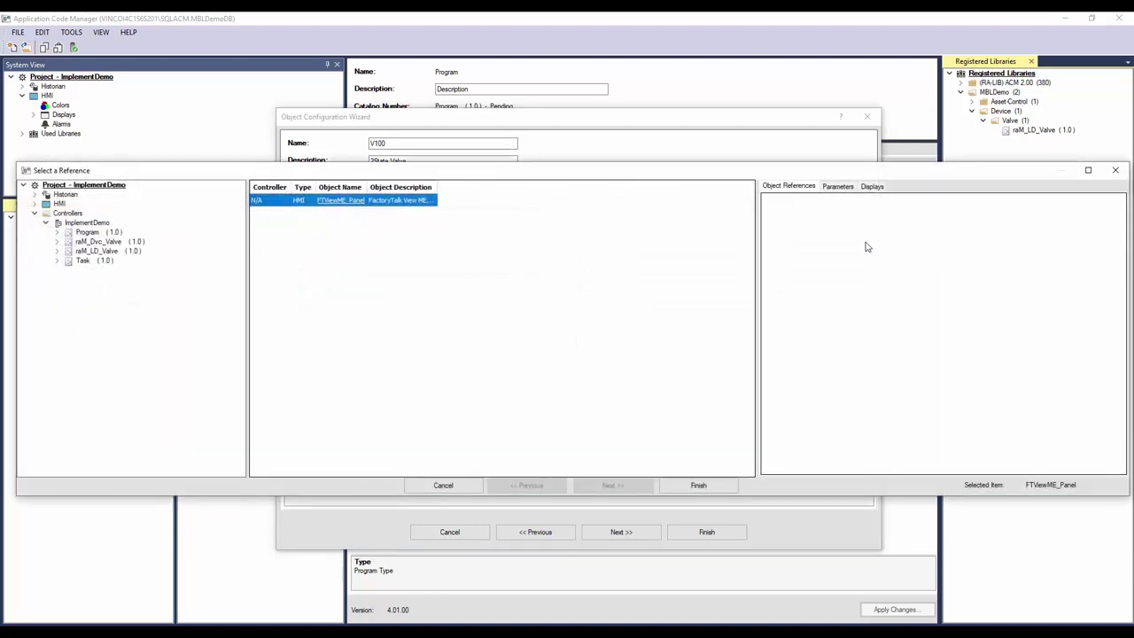
{"action": "left_click", "coordinate": [871, 186]}
{"action": "left_click", "coordinate": [798, 213]}
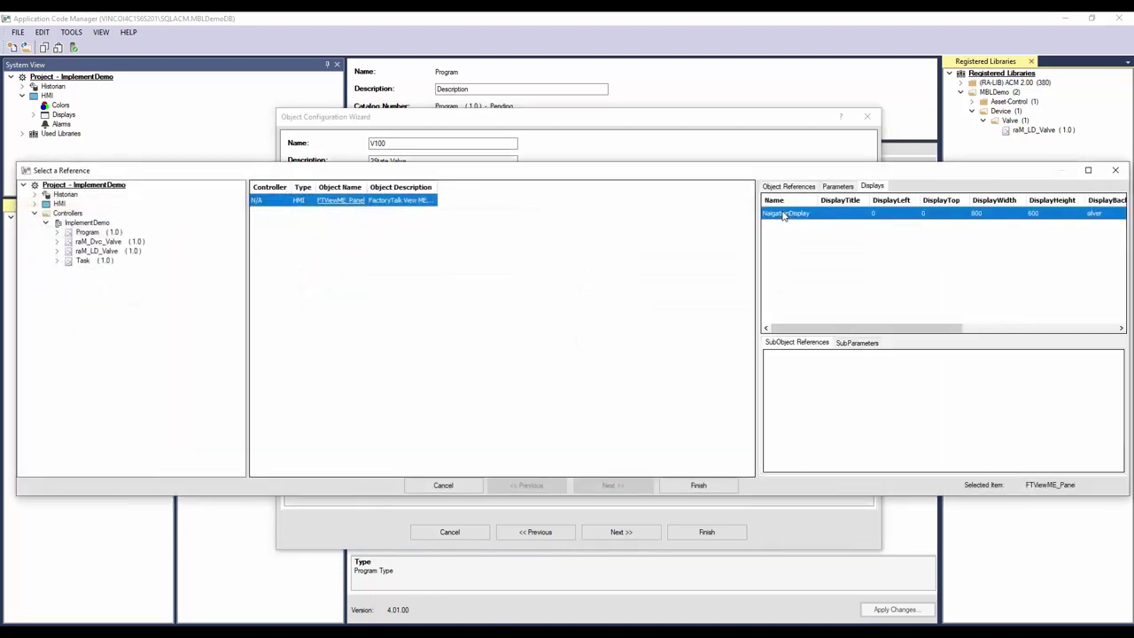
{"action": "left_click", "coordinate": [697, 485]}
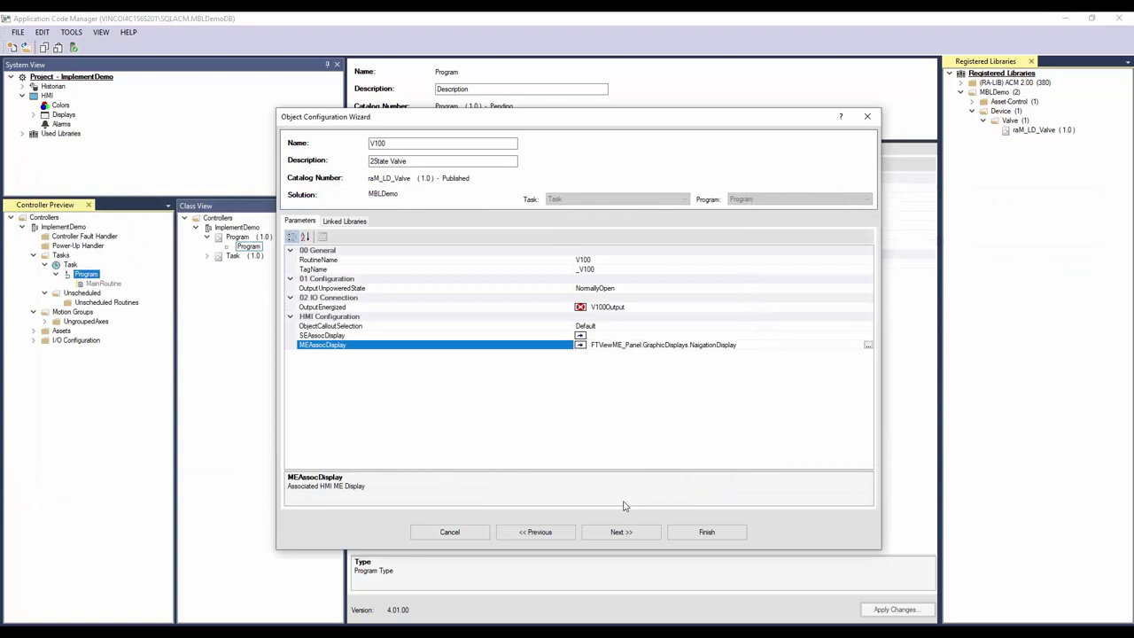
- Auto-create the linked raM_Dvc_Valve object for V100 and finish the object configuration
{"action": "left_click", "coordinate": [621, 530]}
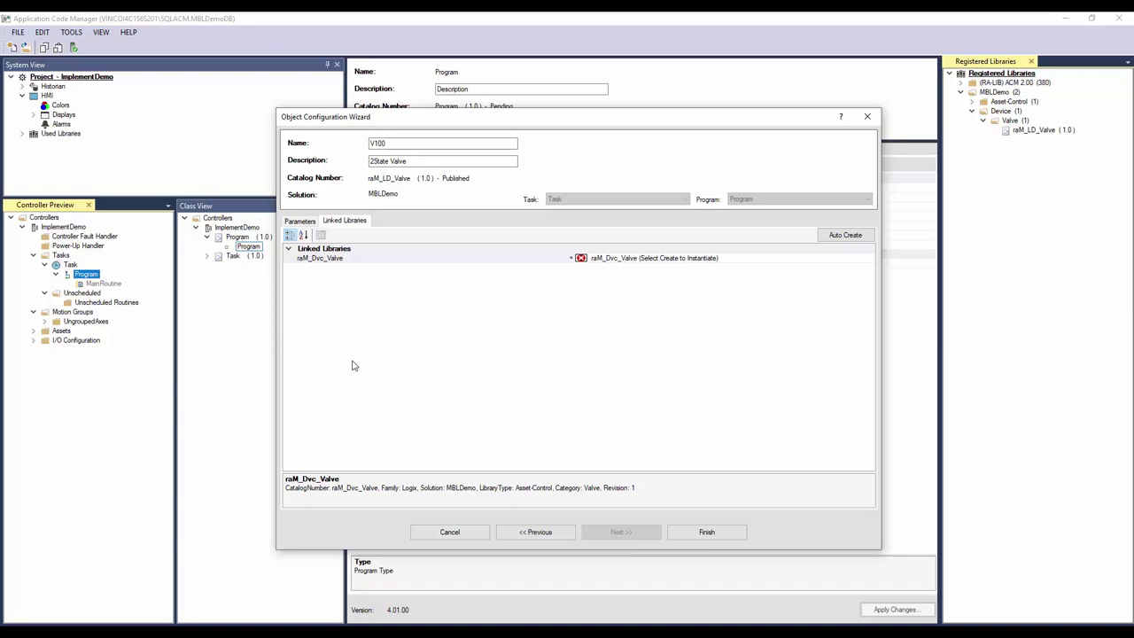
{"action": "left_click", "coordinate": [866, 237]}
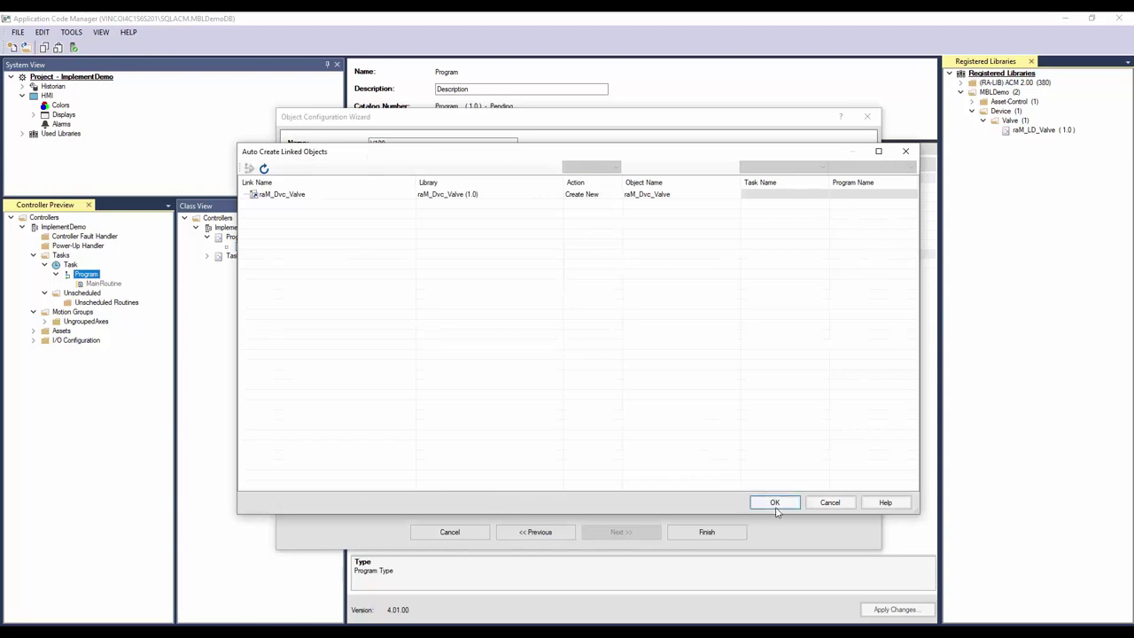
{"action": "left_click", "coordinate": [773, 501]}
{"action": "left_click", "coordinate": [700, 535]}
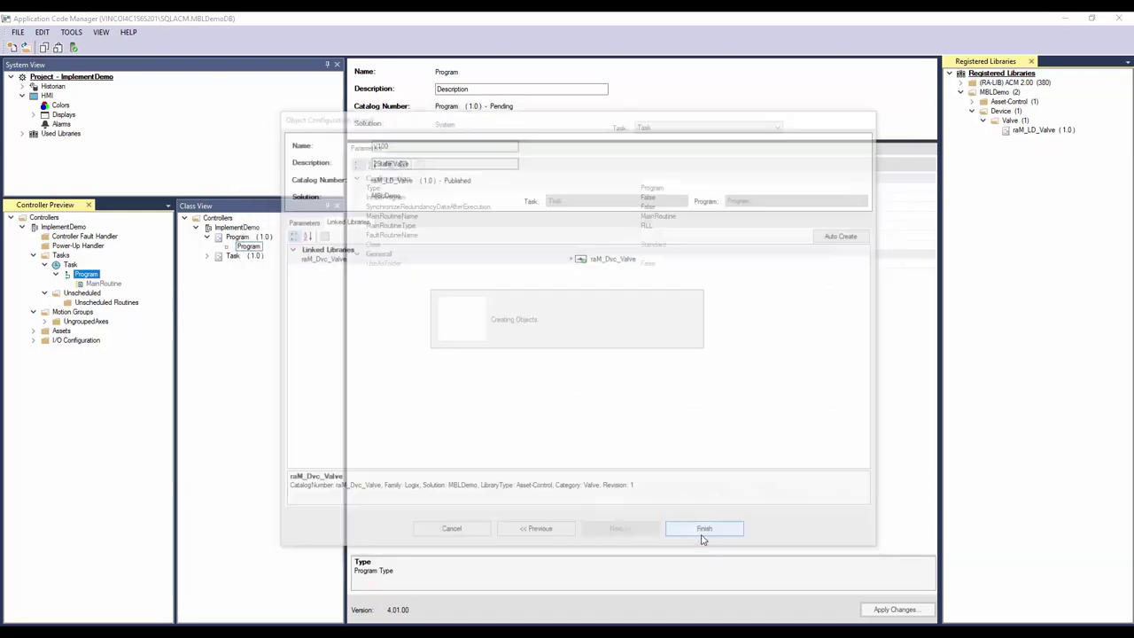